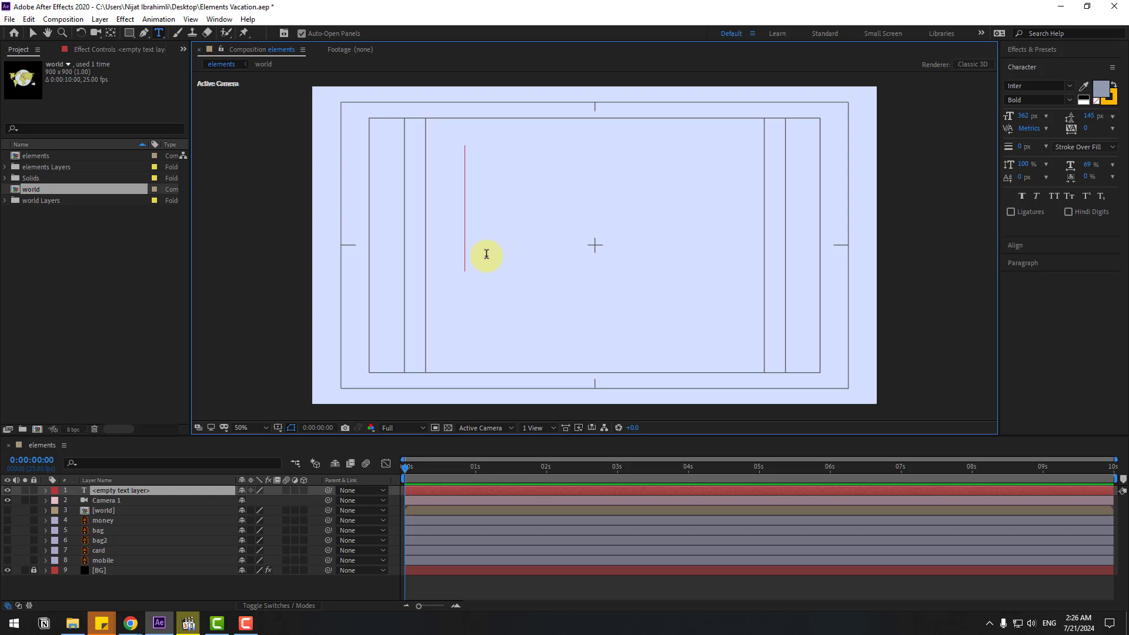
# - Enter the title text "VACATION" and move it to the middle of the composition
pyautogui.write('VACATION')
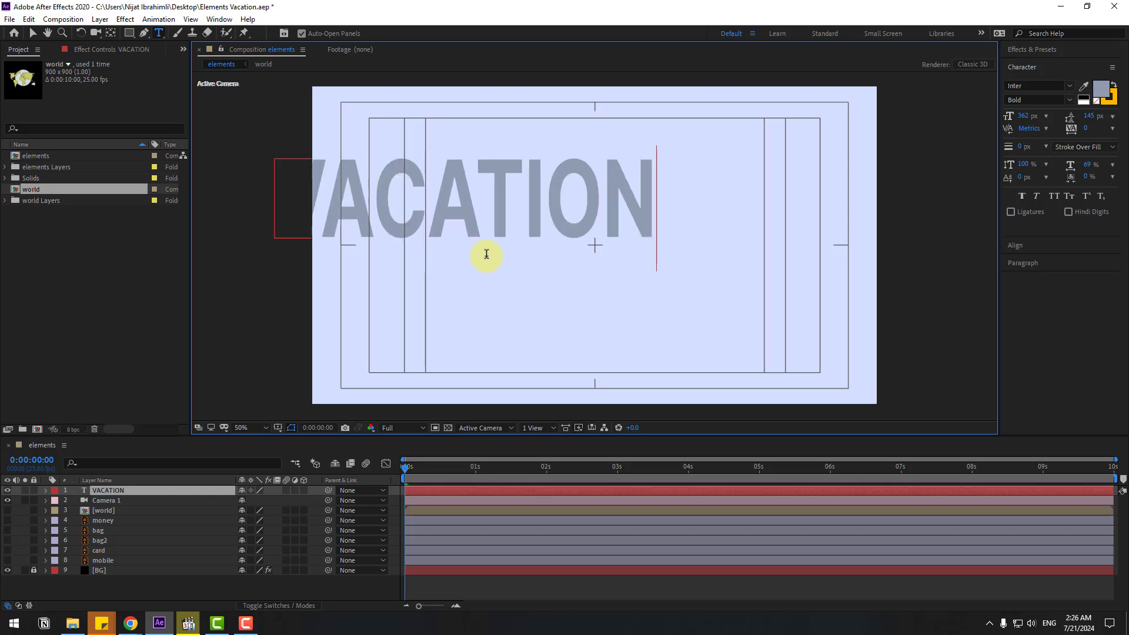
pyautogui.click(33, 33)
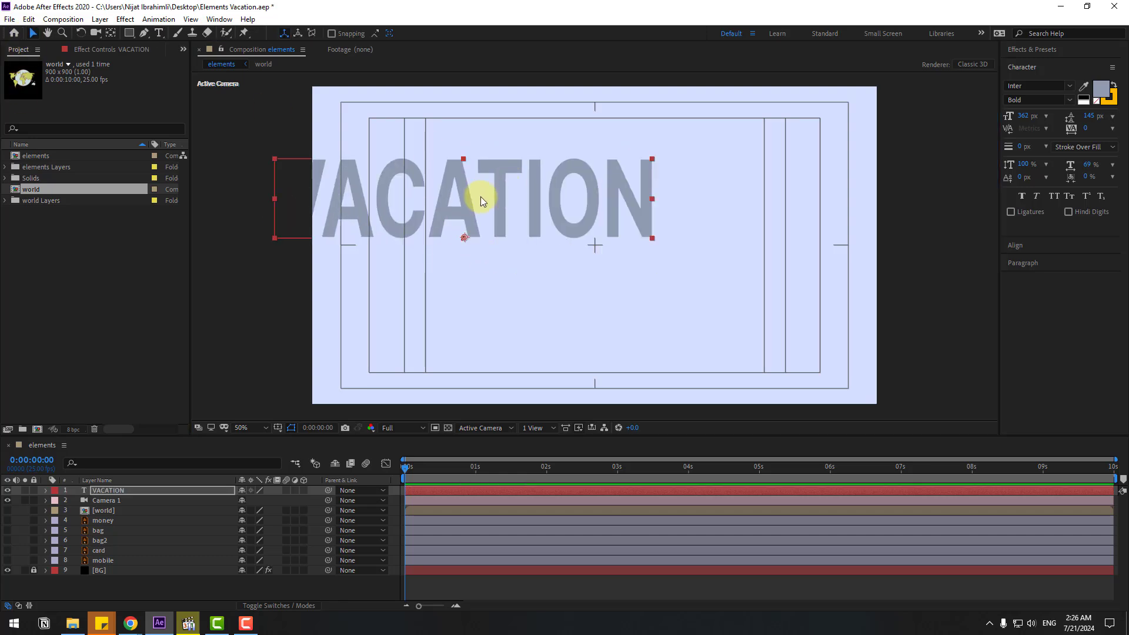
pyautogui.moveTo(481, 196); pyautogui.dragTo(602, 241)
# - Change the font of the whole VACATION text to Nexa with the Heavy style
pyautogui.doubleClick(659, 241)
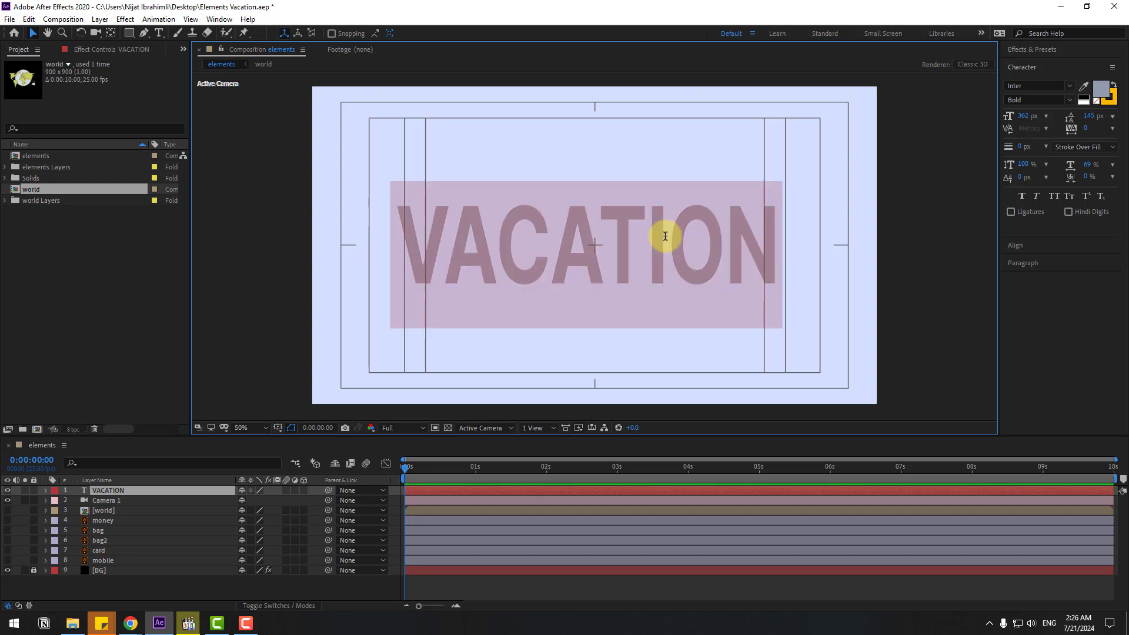
pyautogui.click(774, 234)
pyautogui.moveTo(555, 238); pyautogui.dragTo(417, 237)
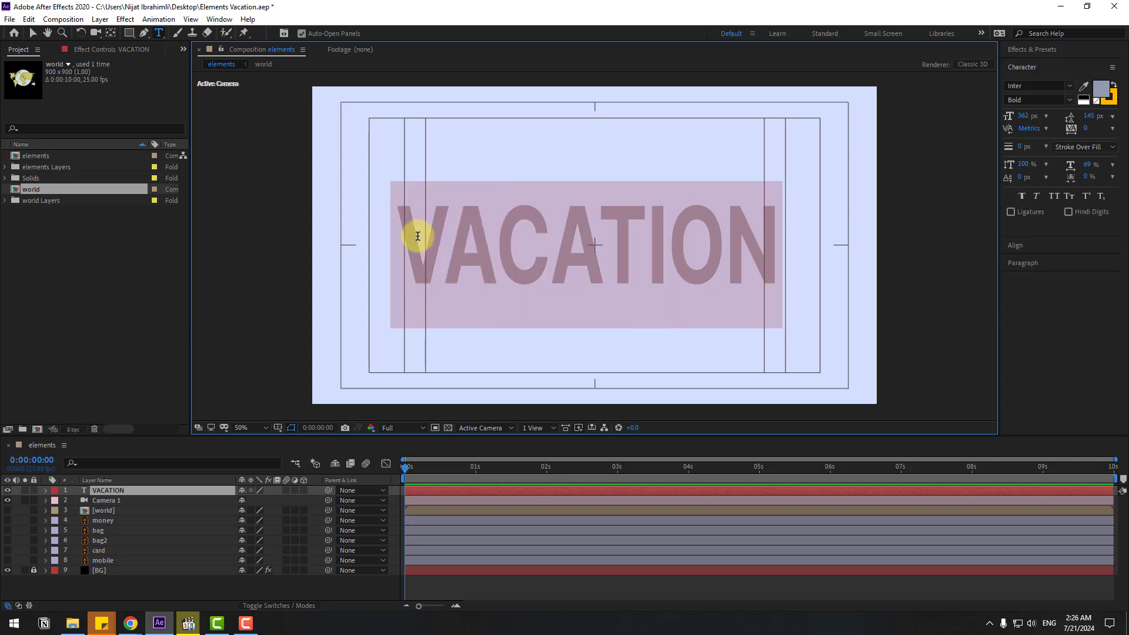
pyautogui.click(1070, 87)
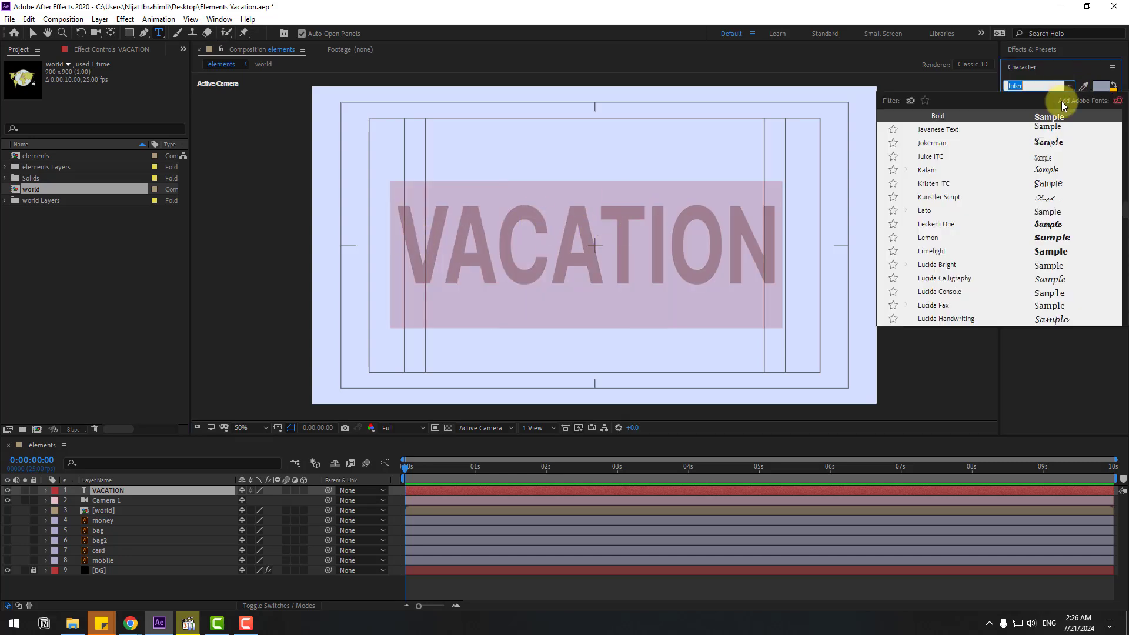
pyautogui.scroll(-10, 930, 206)
pyautogui.click(922, 212)
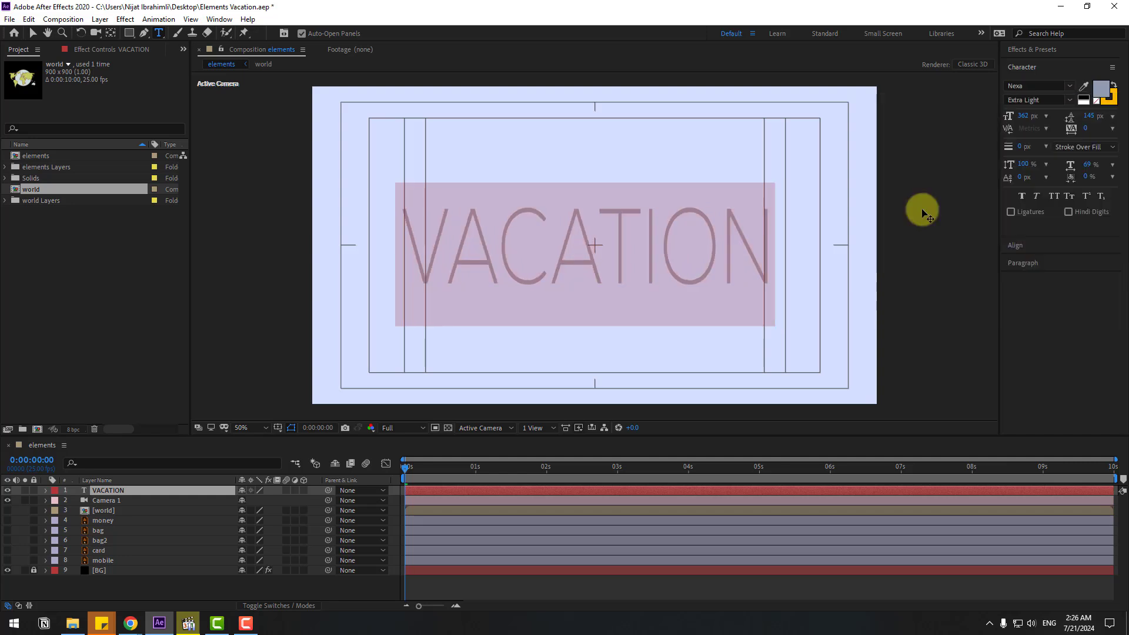
pyautogui.click(1068, 100)
pyautogui.click(1029, 127)
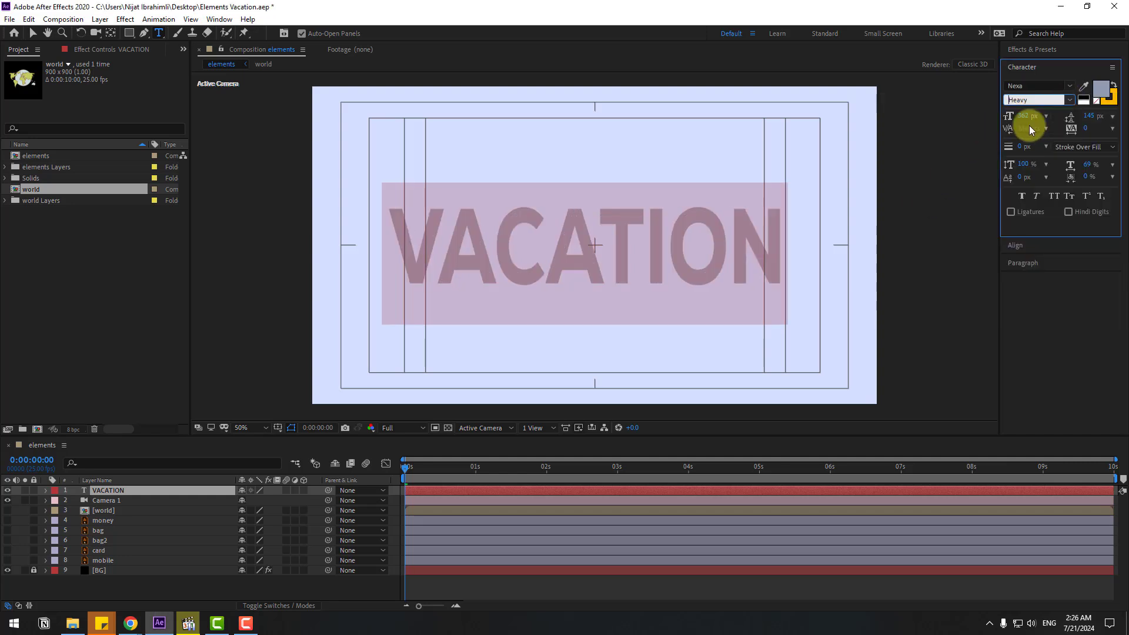
pyautogui.click(731, 240)
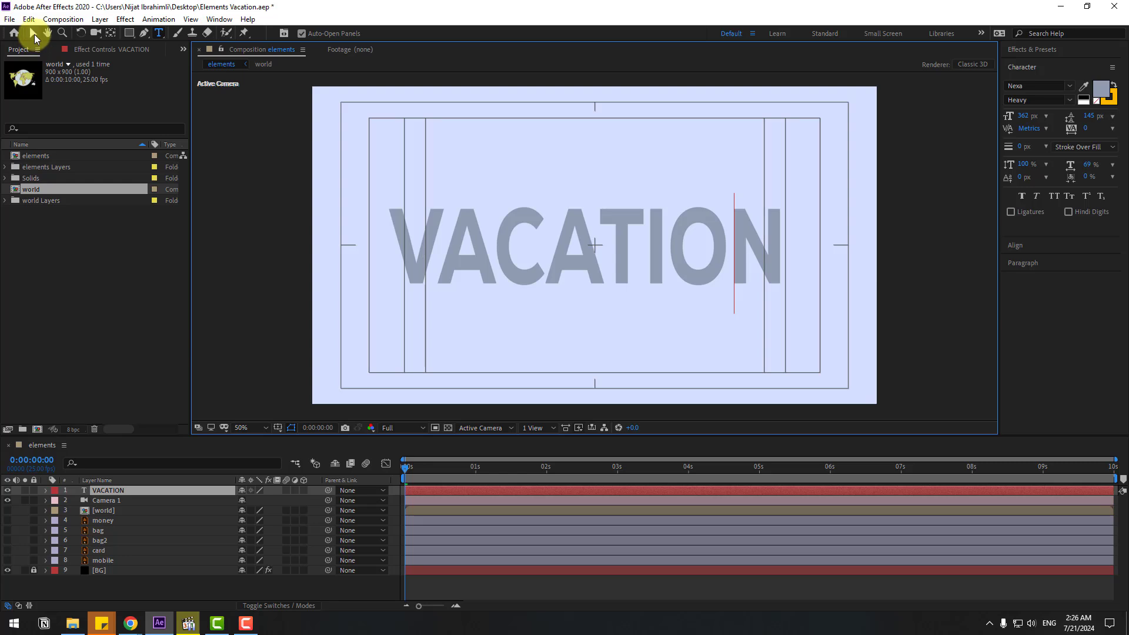
# - Set the VACATION text size to 280 px and reposition the text at the composition's centre
pyautogui.click(33, 34)
pyautogui.moveTo(1022, 115); pyautogui.dragTo(937, 138)
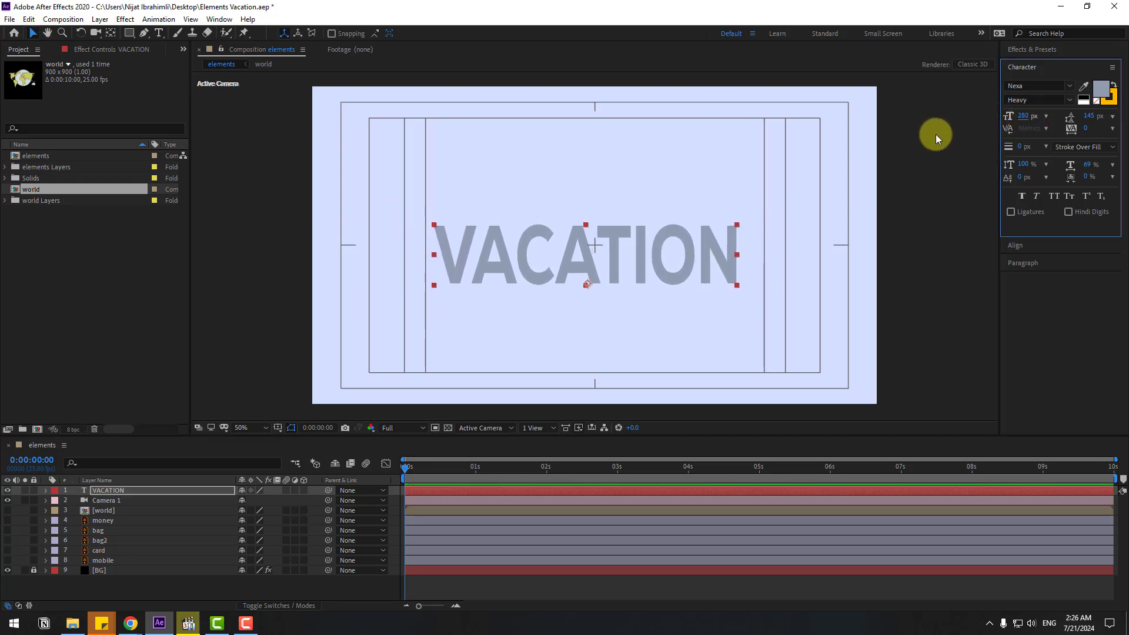
pyautogui.moveTo(570, 251); pyautogui.dragTo(577, 240)
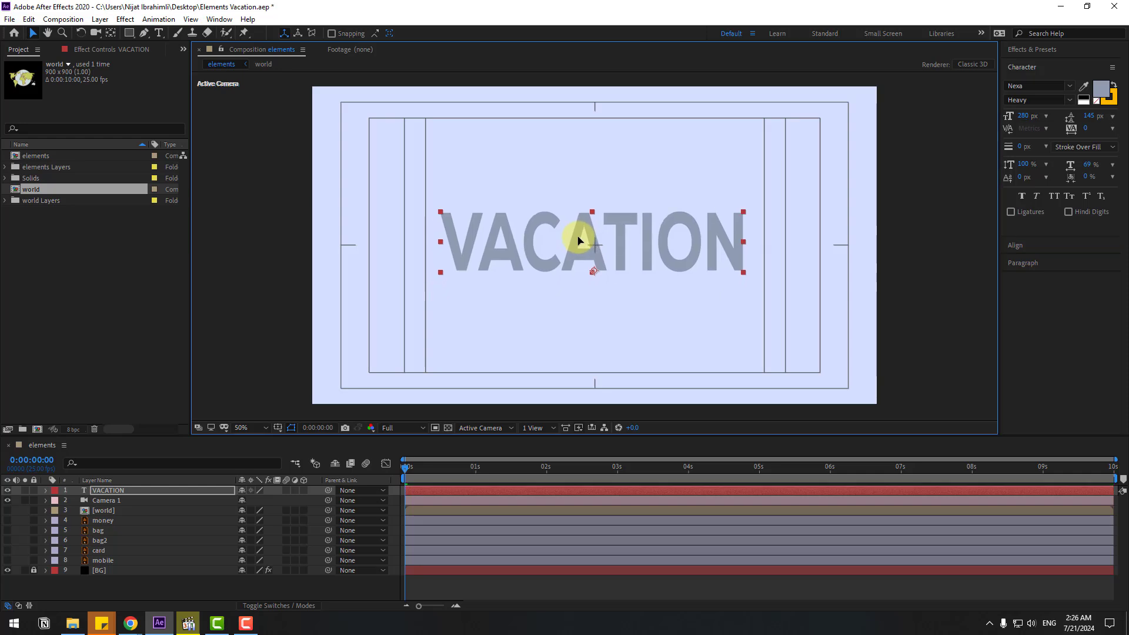
# - Open Animation Composer 3 and expand the Starter Presets to the Animate Characters transitions for text layers
pyautogui.click(219, 19)
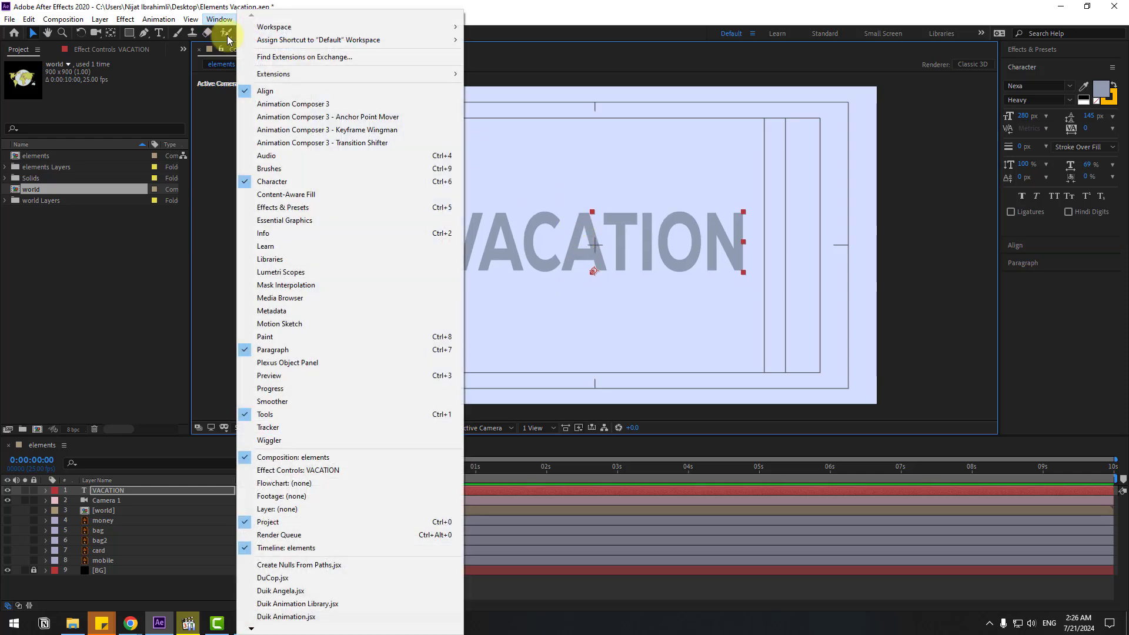
pyautogui.click(312, 106)
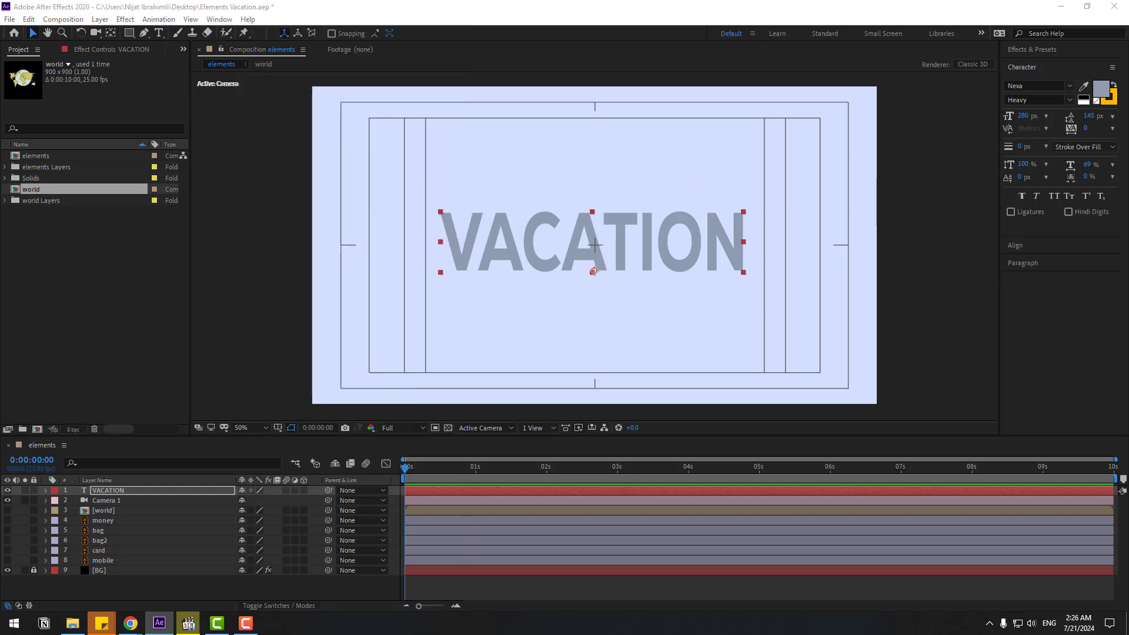
pyautogui.moveTo(506, 133); pyautogui.dragTo(499, 279)
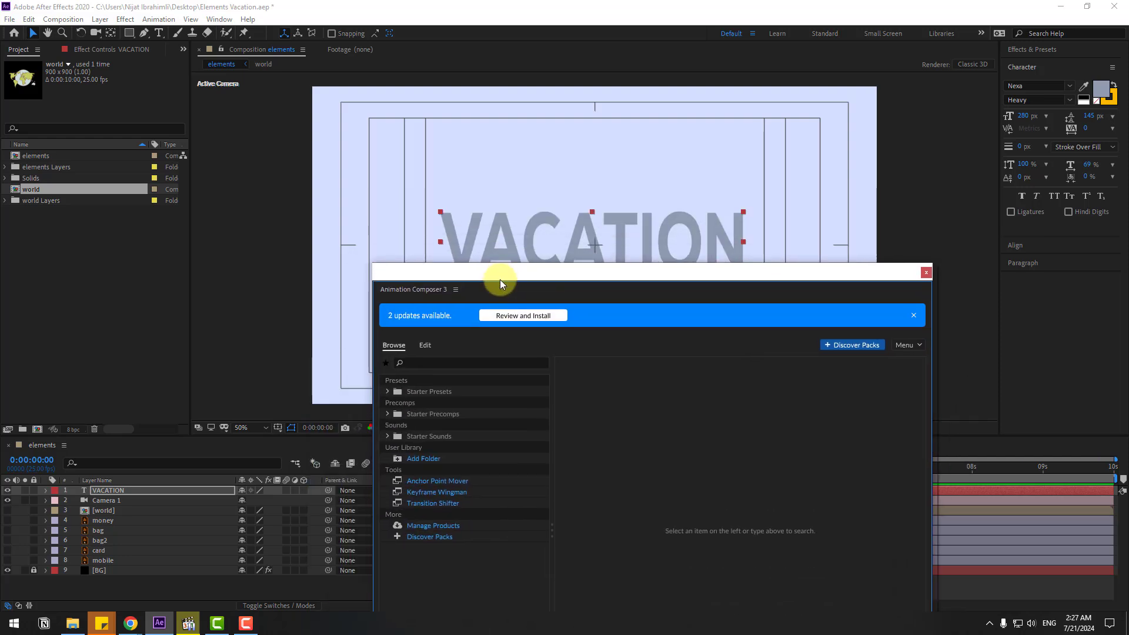
pyautogui.click(386, 392)
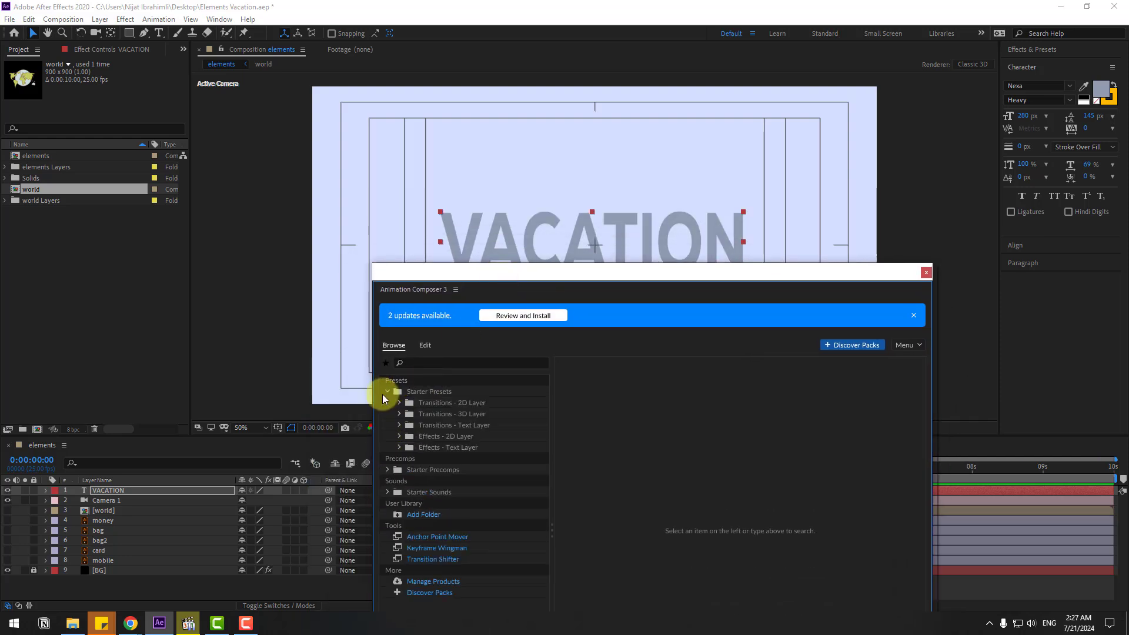
pyautogui.click(398, 425)
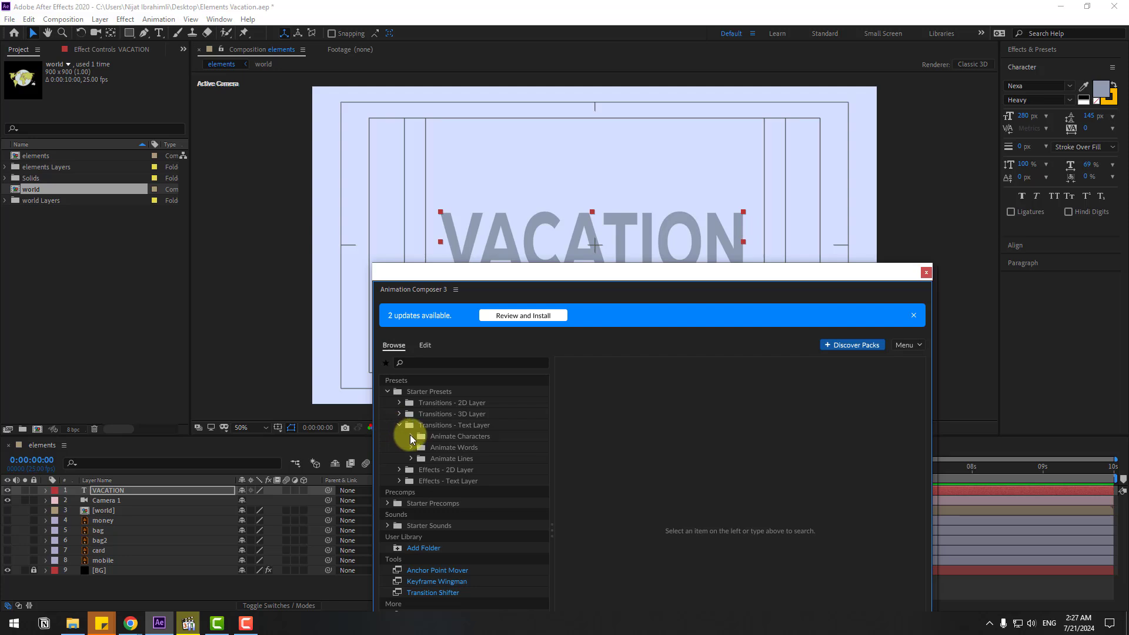
pyautogui.click(411, 436)
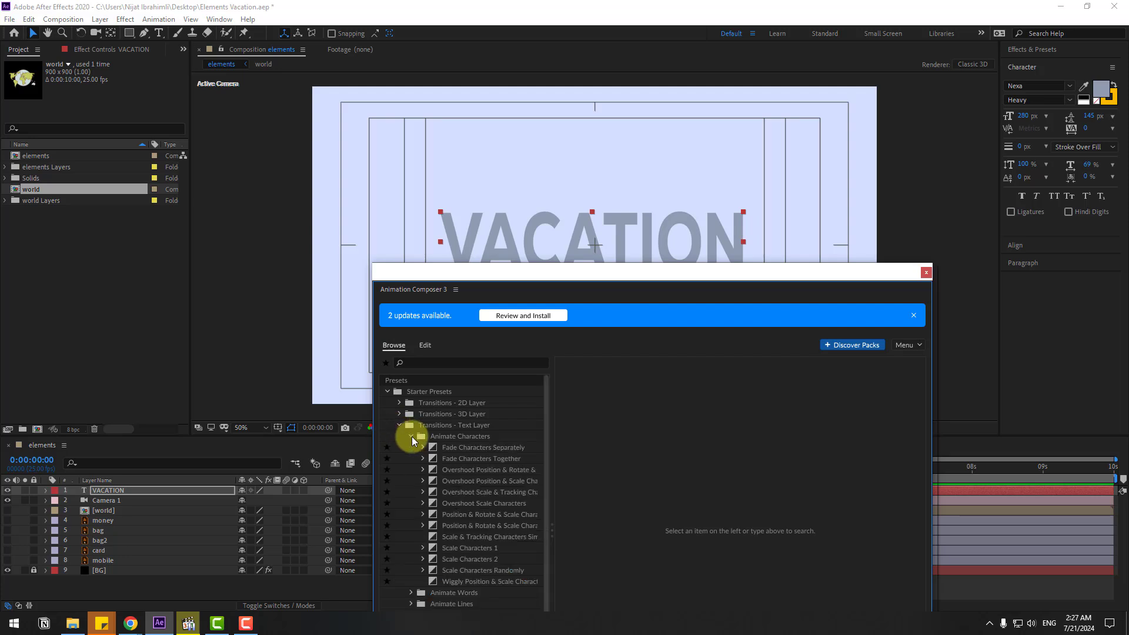
# - Apply the Overshoot Scale & Tracking Characters preset, Bottom variant, as an In animation to the VACATION layer, and close Animation Composer
pyautogui.click(478, 482)
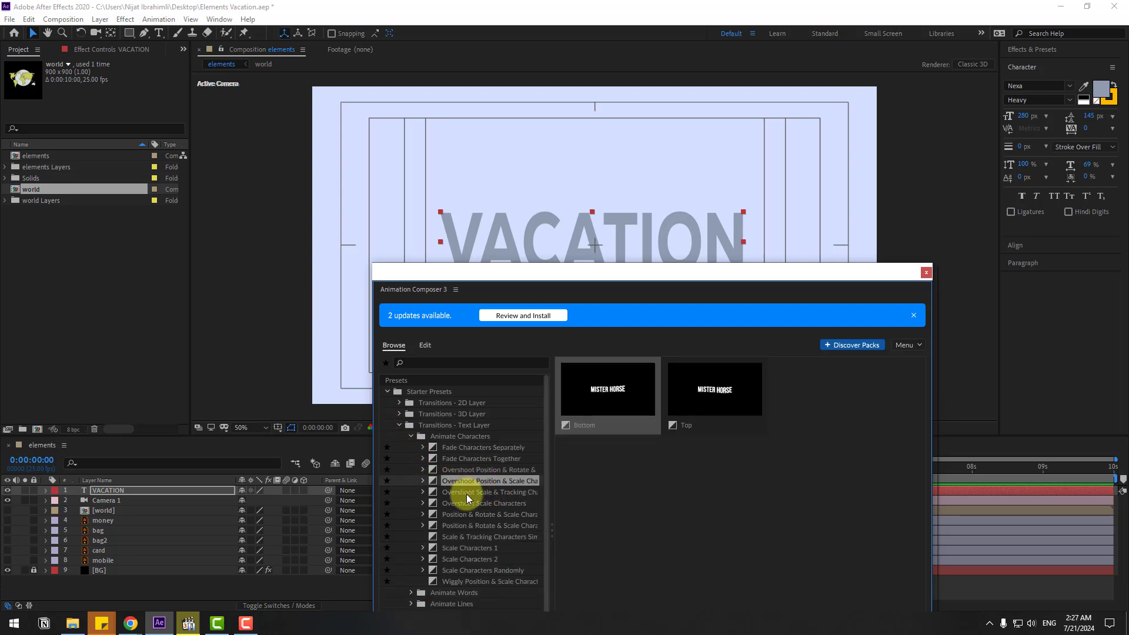
pyautogui.click(466, 493)
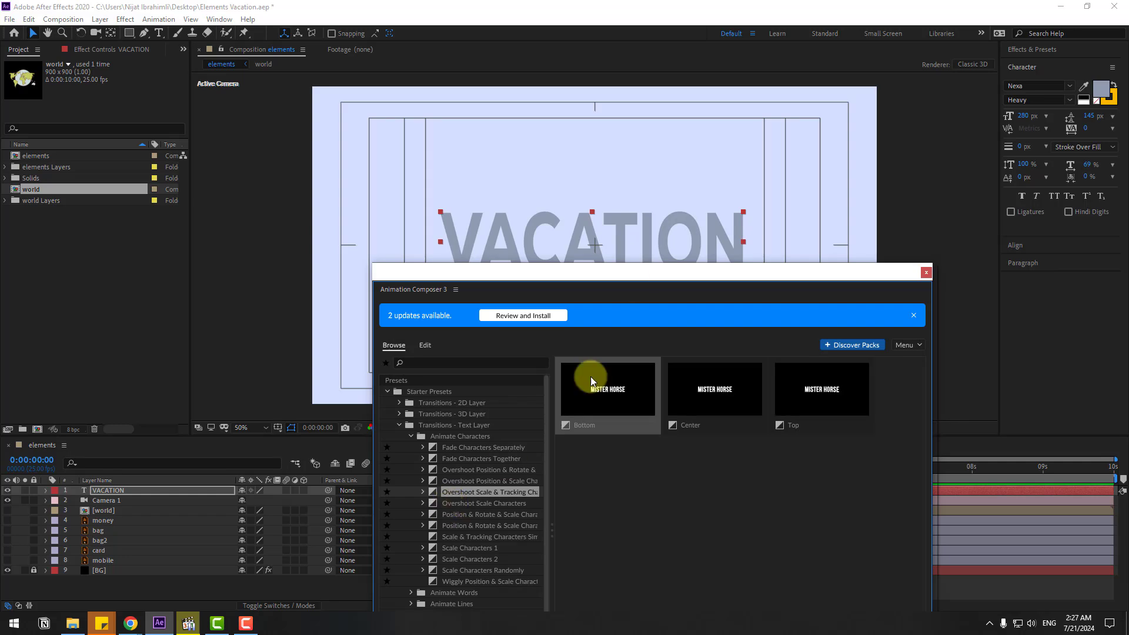
pyautogui.moveTo(630, 275); pyautogui.dragTo(652, 190)
pyautogui.click(492, 418)
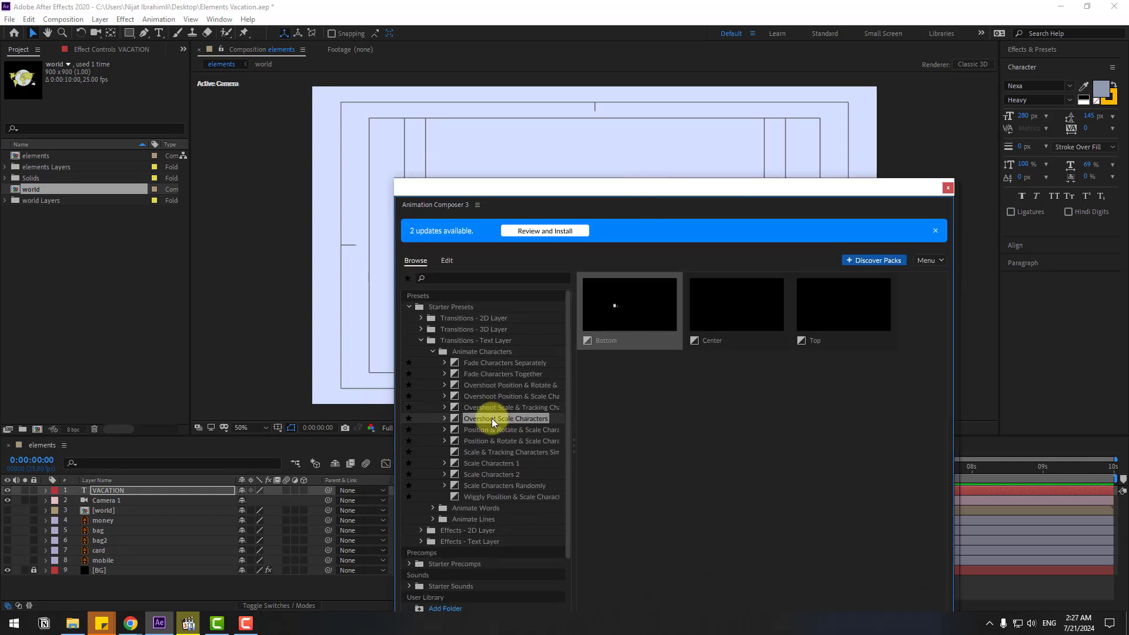
pyautogui.click(483, 408)
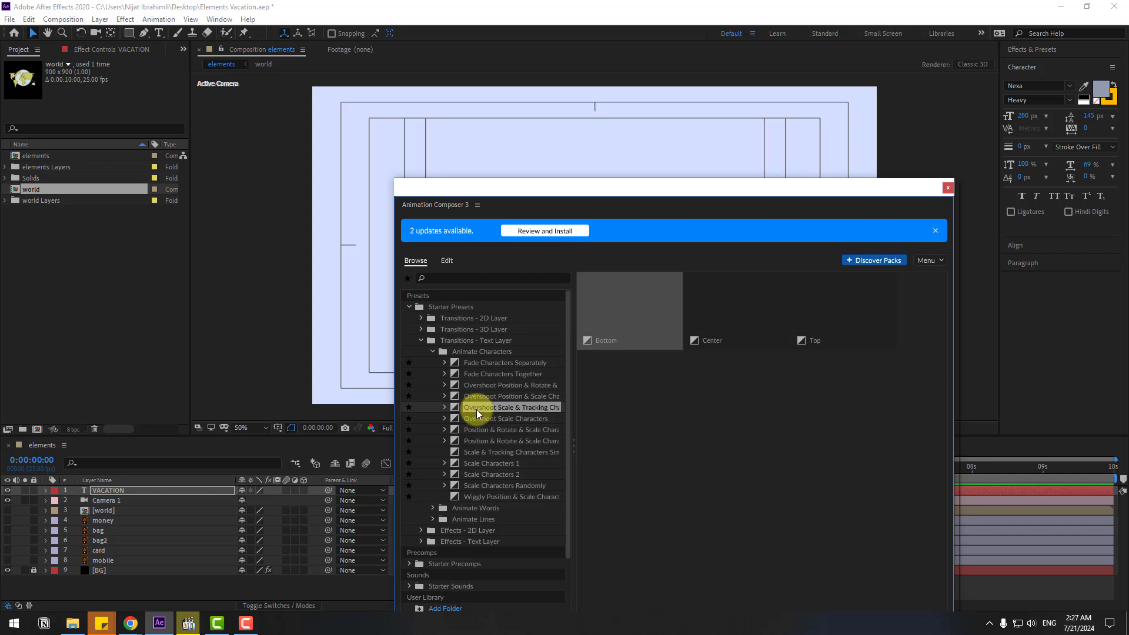
pyautogui.moveTo(635, 192); pyautogui.dragTo(721, 121)
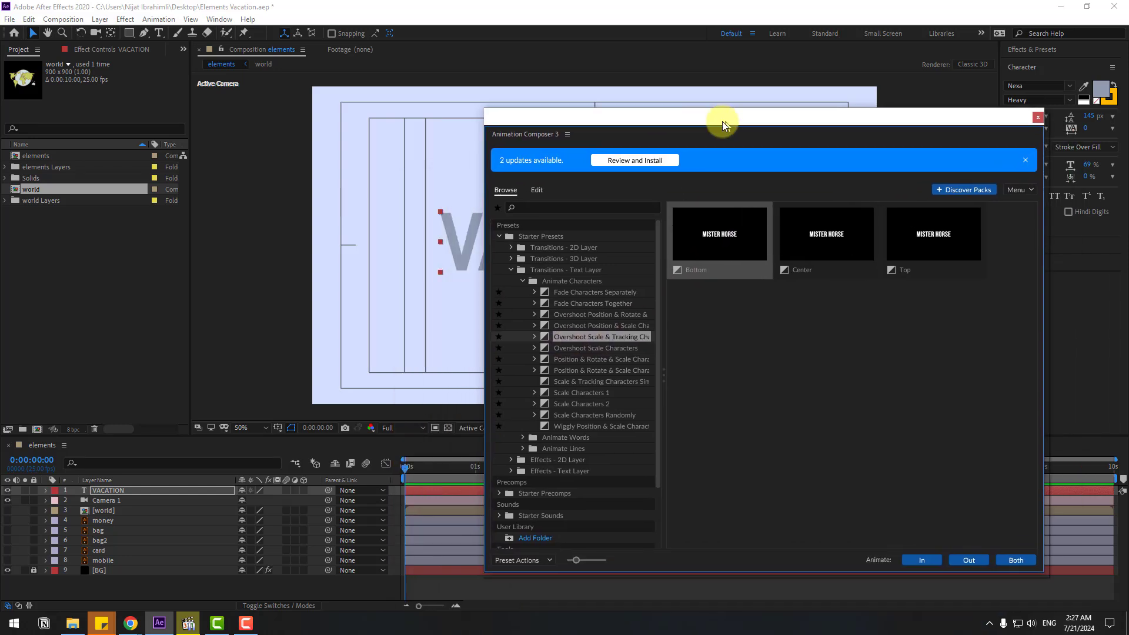
pyautogui.click(114, 493)
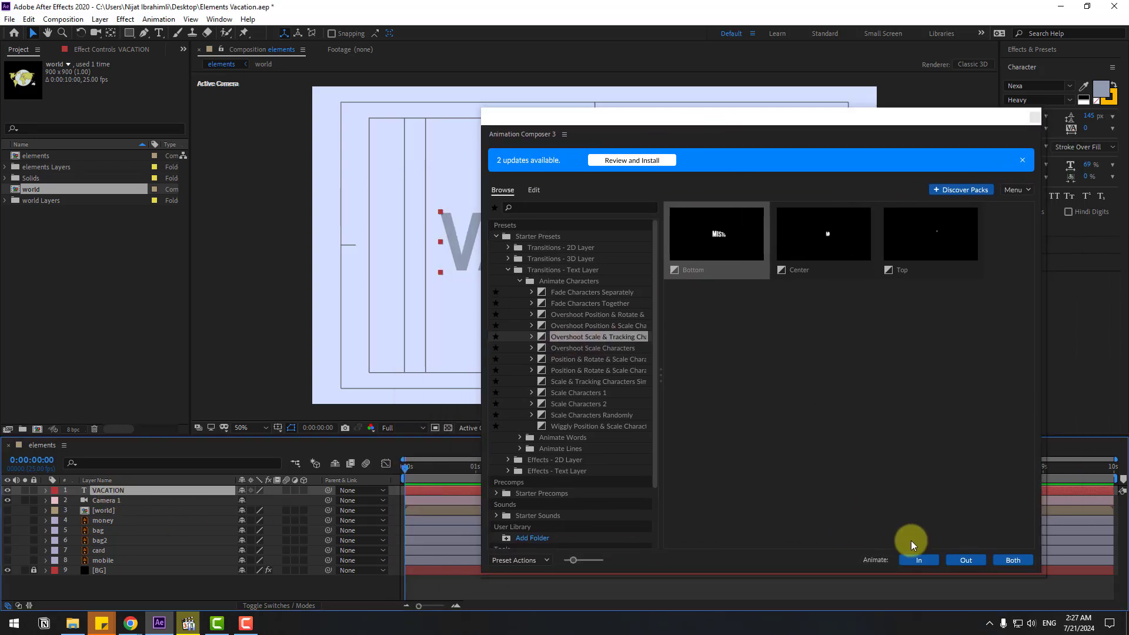
pyautogui.click(921, 560)
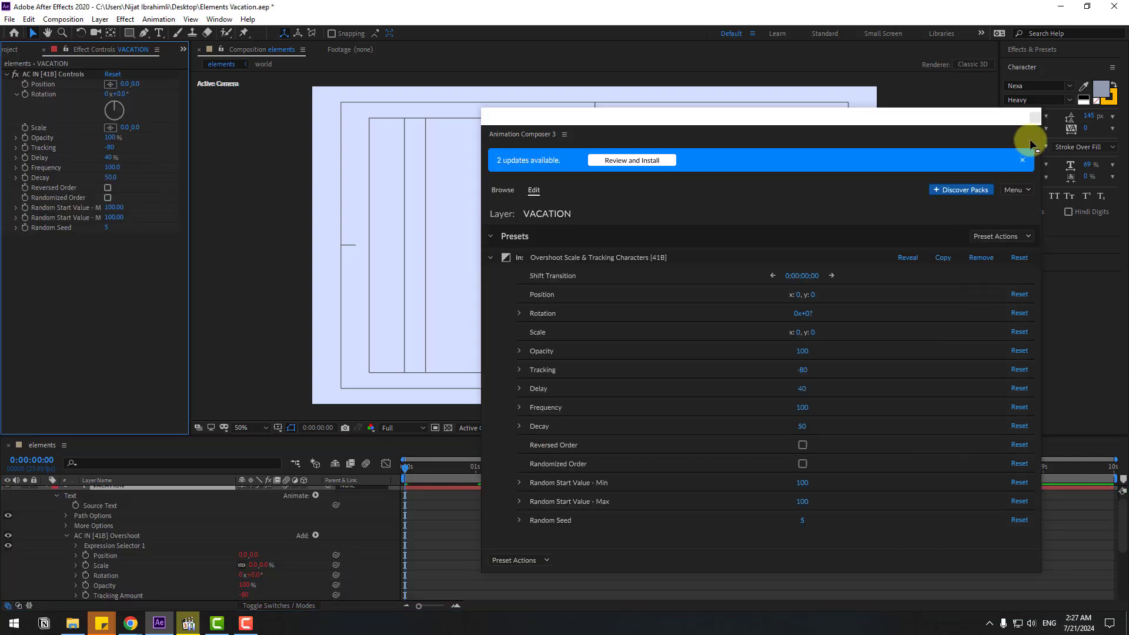
pyautogui.click(1036, 119)
pyautogui.scroll(1, 41, 494)
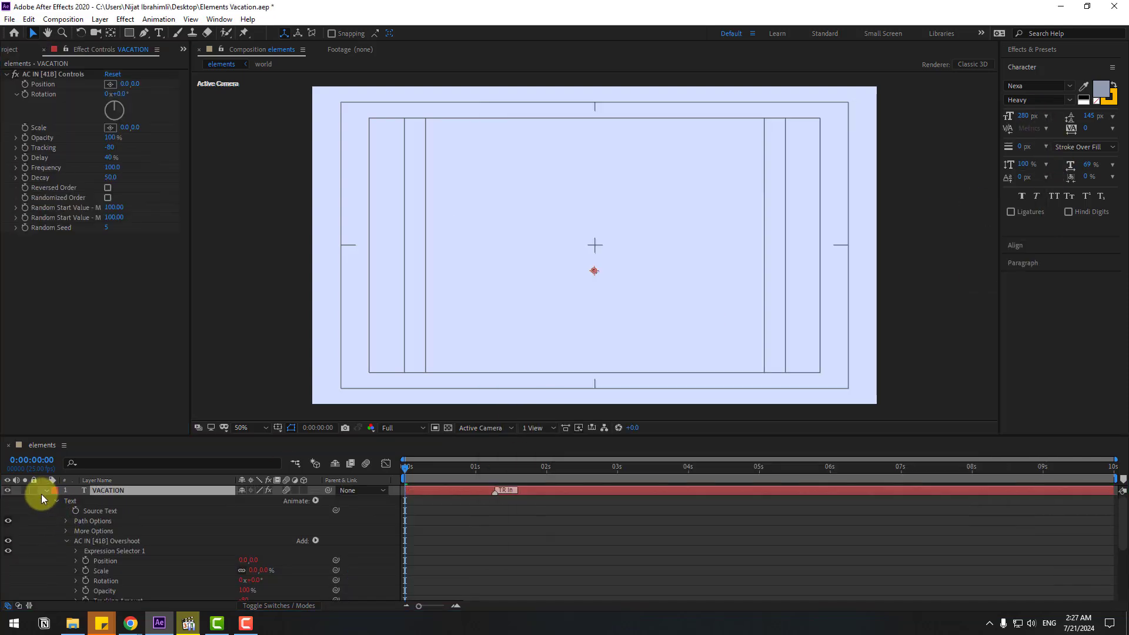
pyautogui.click(47, 492)
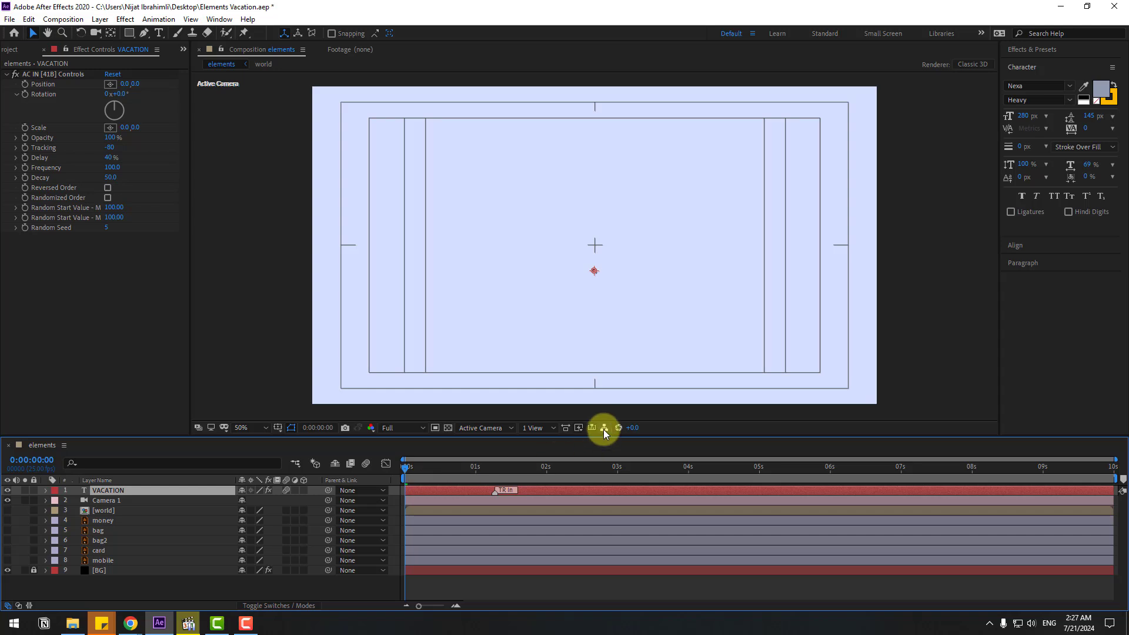
# - Preview the VACATION text's intro animation from the start of the timeline
pyautogui.press('space')
pyautogui.press('space')
pyautogui.press('space')
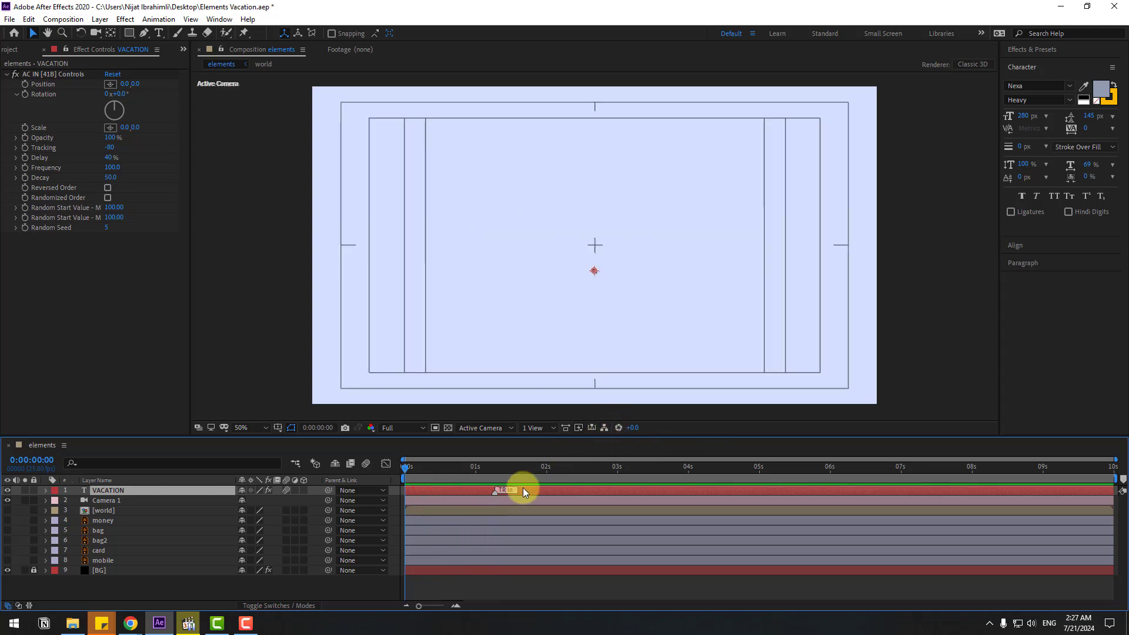
pyautogui.press('space')
pyautogui.press('space')
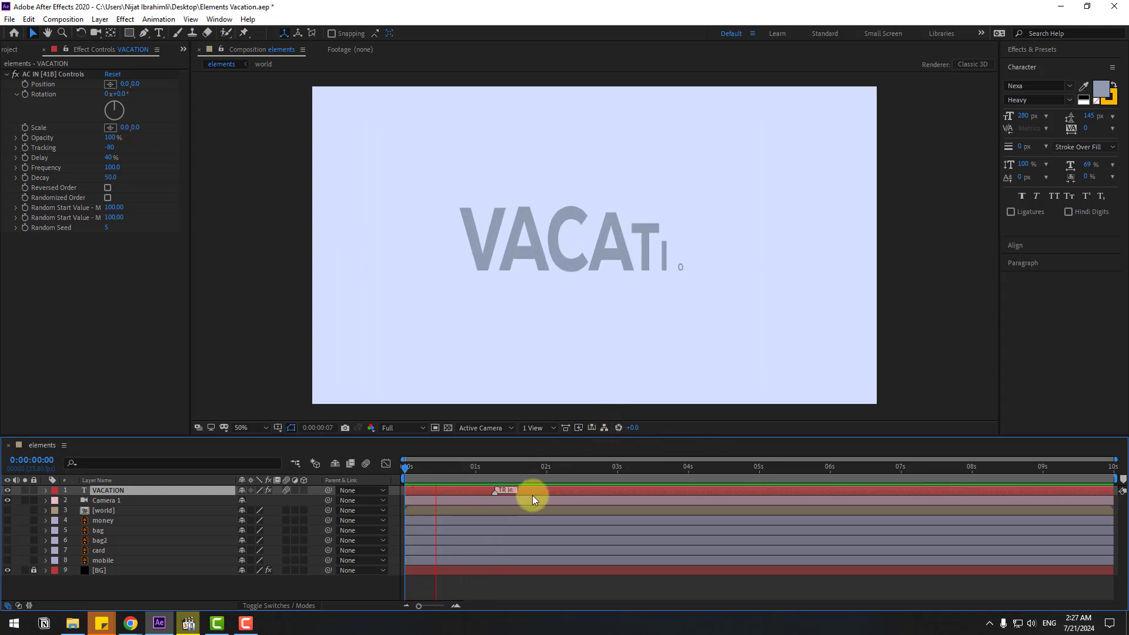
pyautogui.press('space')
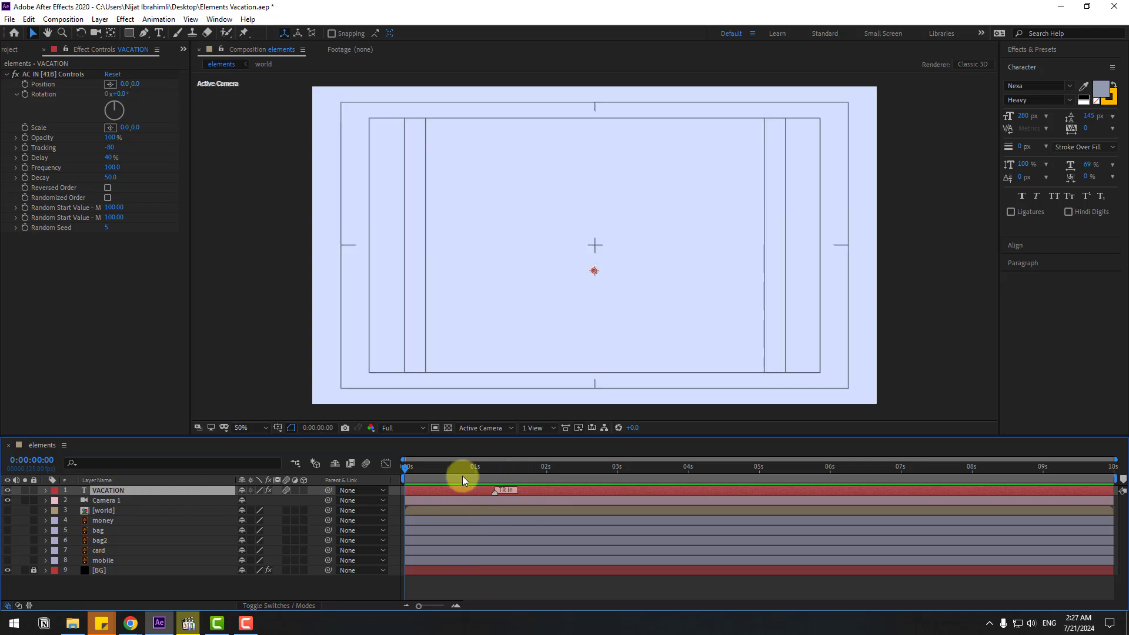
# - Move the current time to 0:00:01:18 and change the VACATION text's fill colour to blue 4F6B98
pyautogui.moveTo(463, 481); pyautogui.dragTo(527, 475)
pyautogui.click(1100, 90)
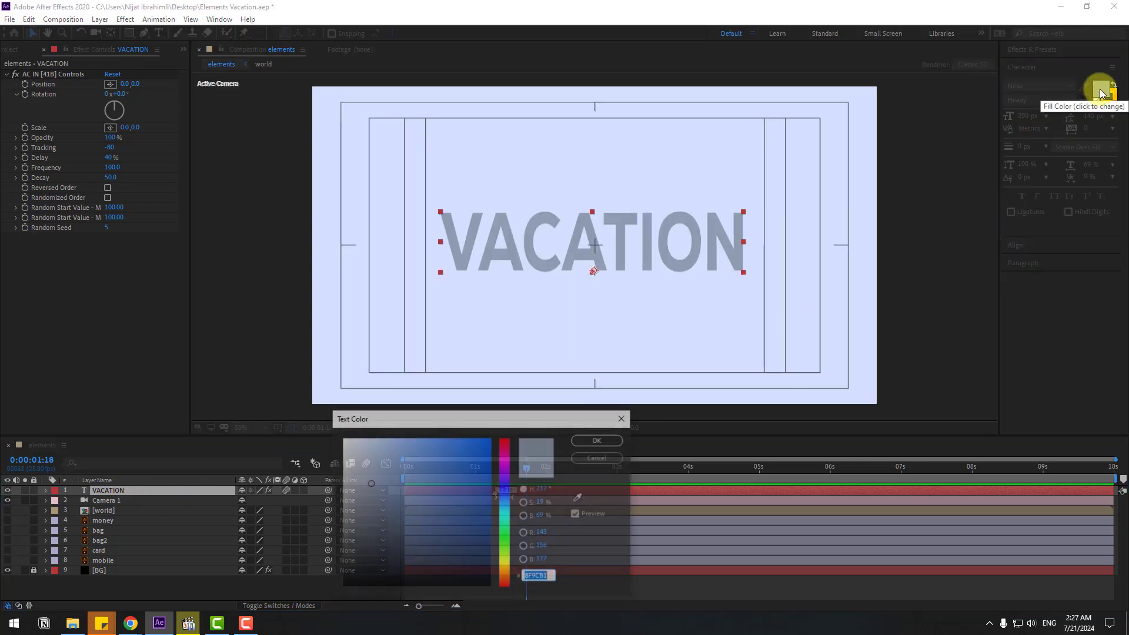
pyautogui.moveTo(411, 497)
pyautogui.mouseDown()
pyautogui.moveTo(395, 483)
pyautogui.moveTo(433, 491)
pyautogui.moveTo(413, 498)
pyautogui.mouseUp()
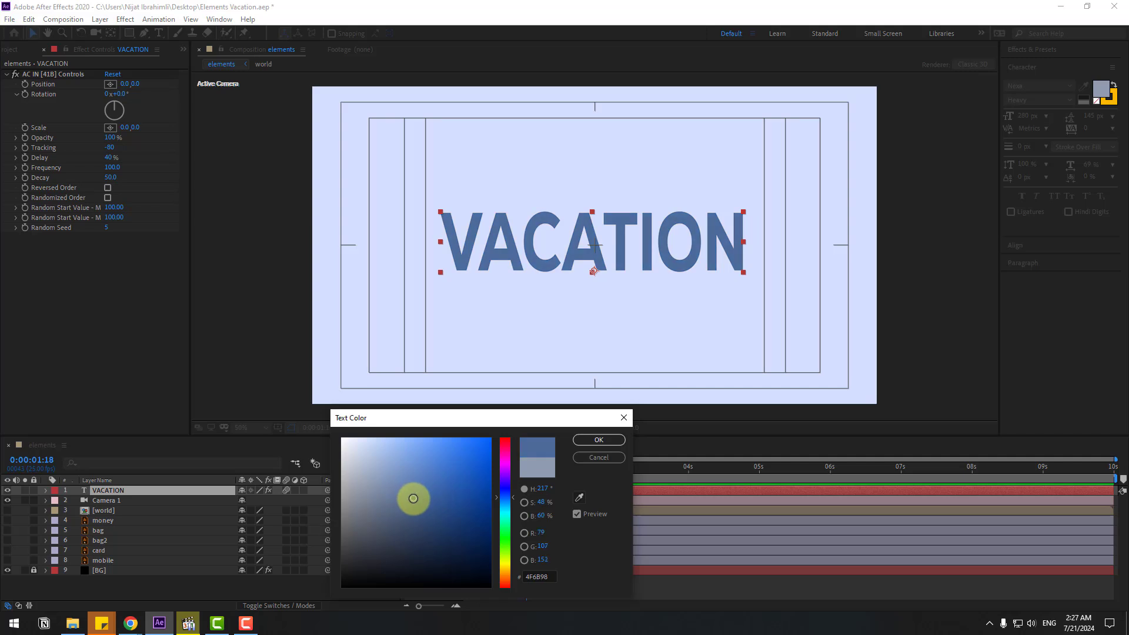
pyautogui.click(598, 440)
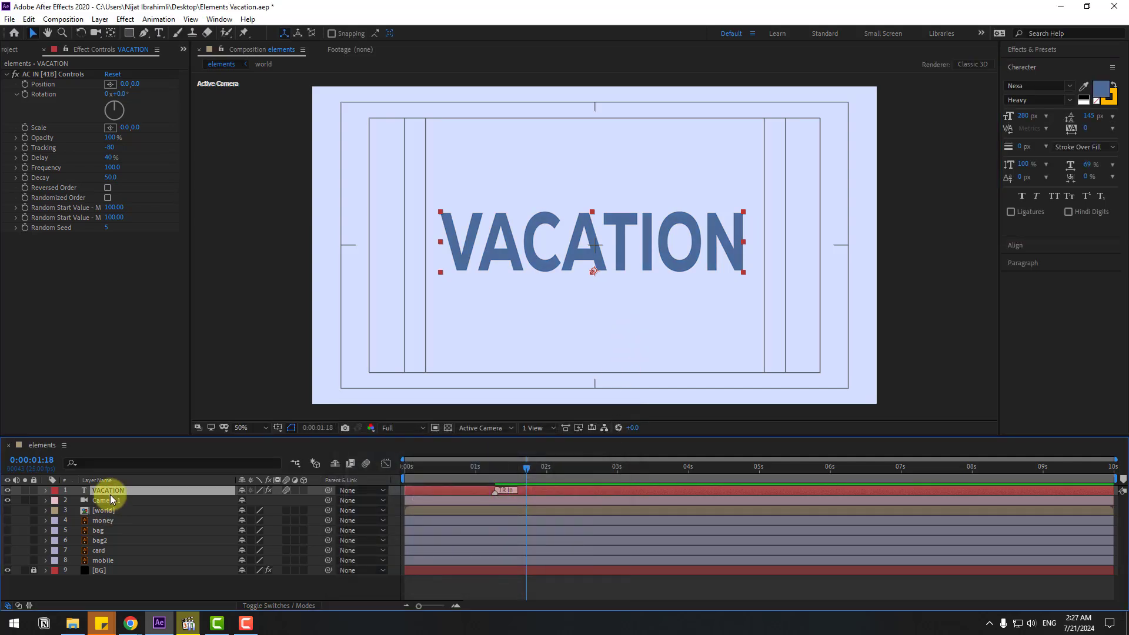
# - Move the VACATION layer below Camera 1 and make all layers from VACATION through mobile 3D
pyautogui.moveTo(114, 492); pyautogui.dragTo(121, 499)
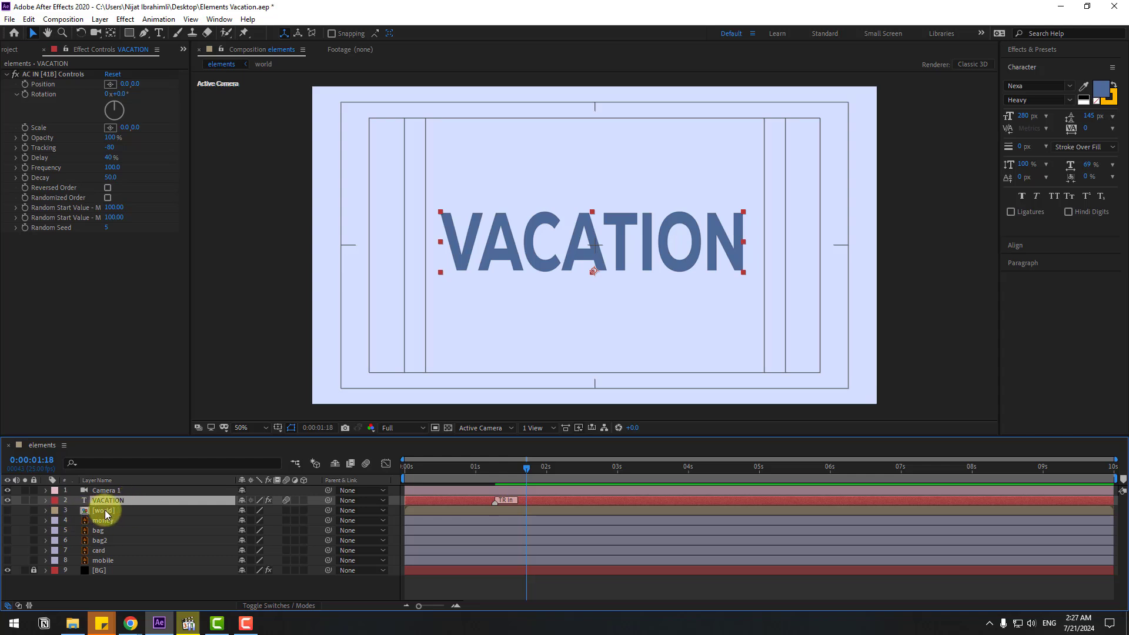
pyautogui.keyDown('shift'); pyautogui.click(103, 563); pyautogui.keyUp('shift')
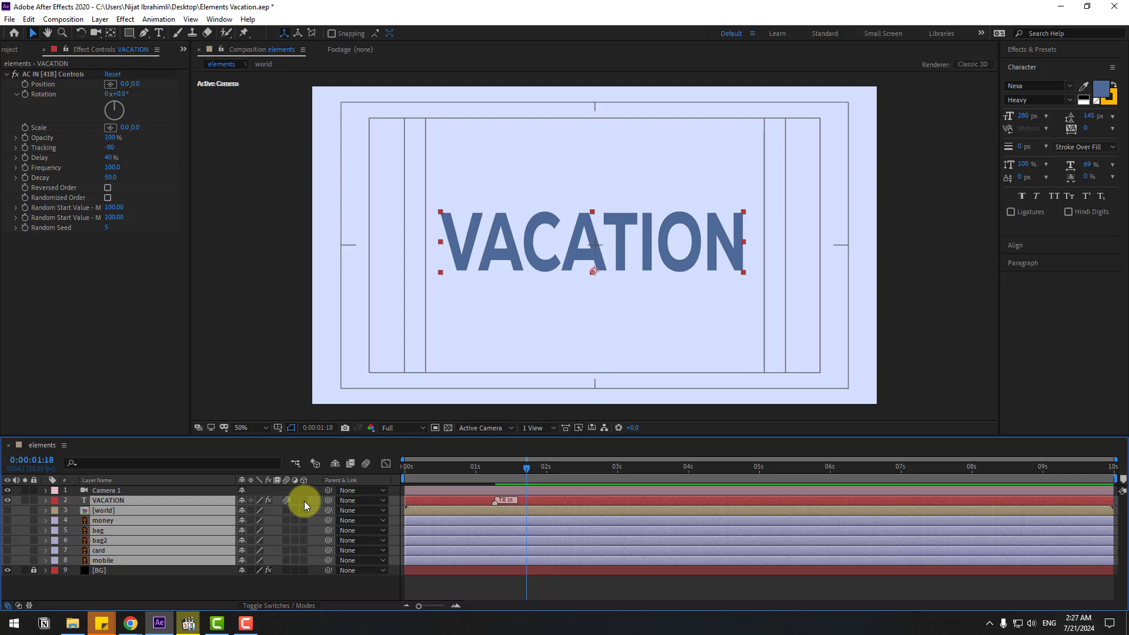
pyautogui.click(304, 500)
# - Select the world layer and make it visible in the composition
pyautogui.click(97, 511)
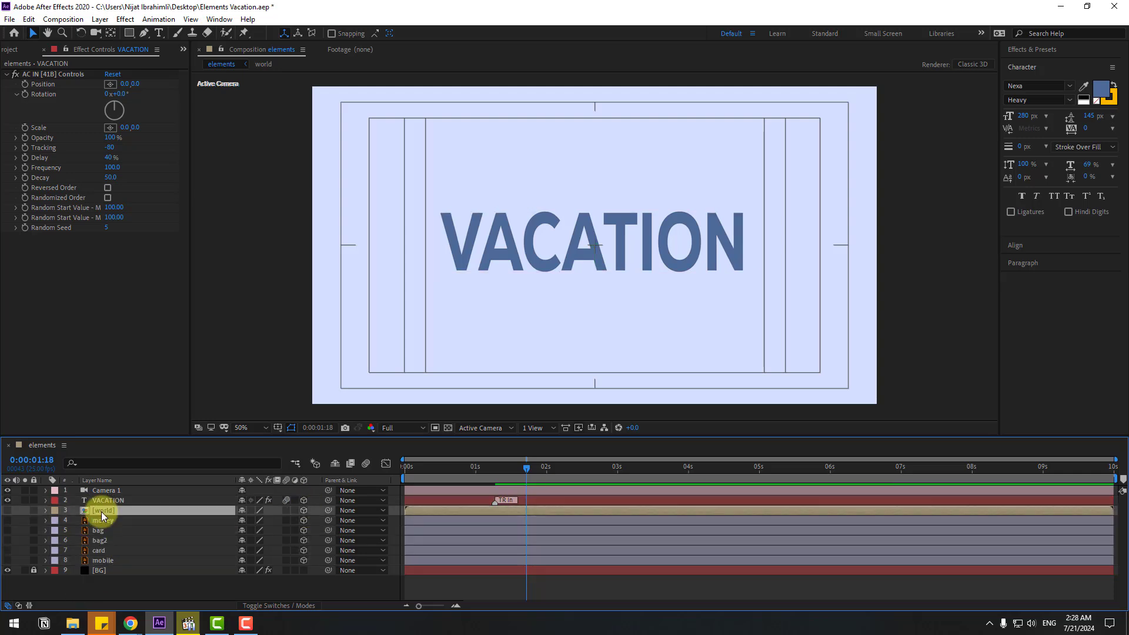
pyautogui.click(8, 511)
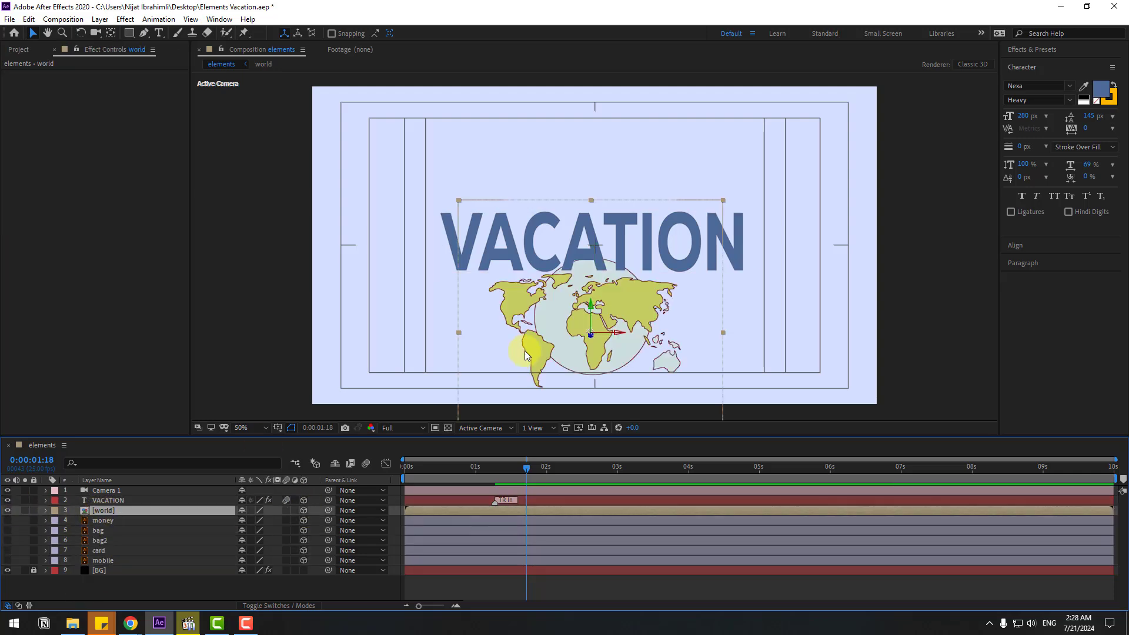
# - Move the world illustration up so it sits centred behind the VACATION text
pyautogui.moveTo(565, 342); pyautogui.dragTo(559, 273)
pyautogui.press('Return')
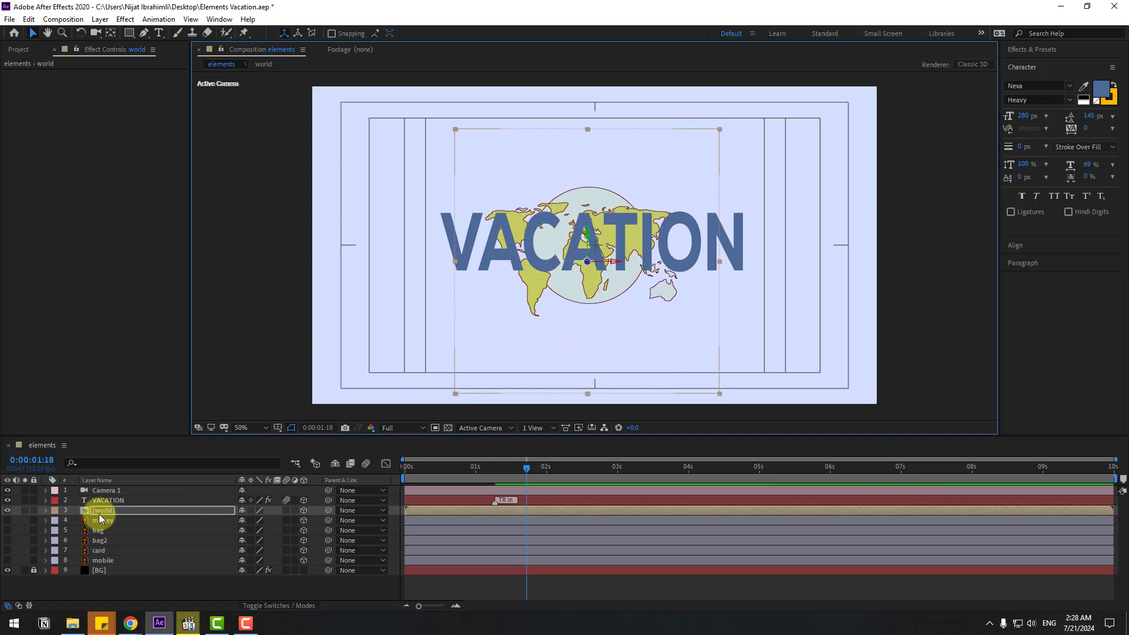
# - Create an orbit null for Camera 1 and centre the null's anchor point
pyautogui.click(103, 491)
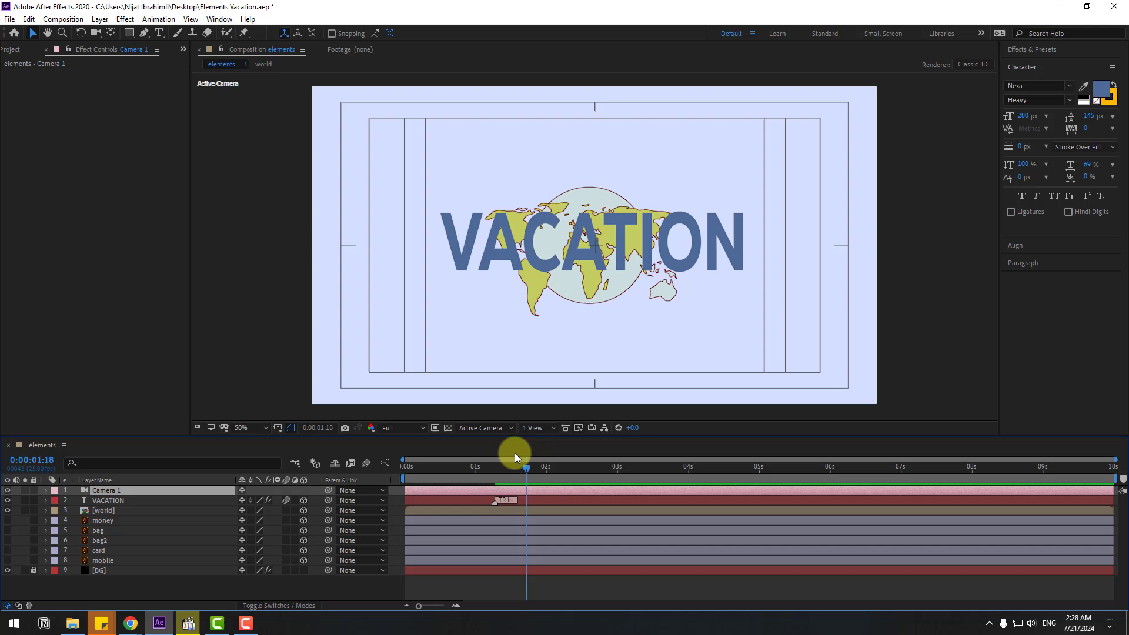
pyautogui.rightClick(103, 490)
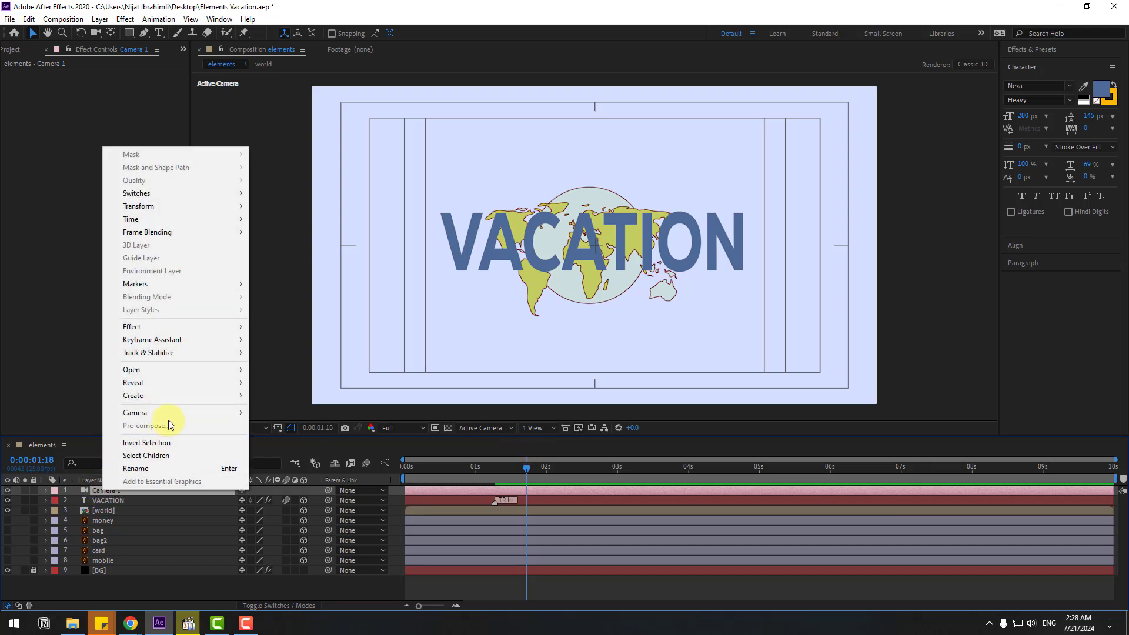
pyautogui.moveTo(172, 414)
pyautogui.click(292, 426)
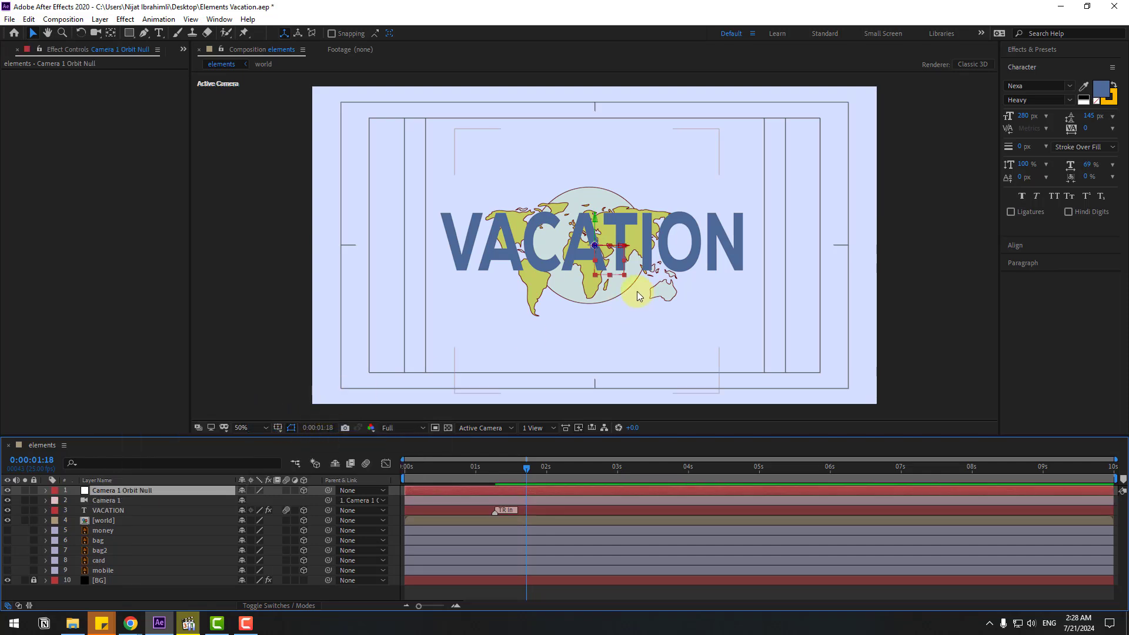
pyautogui.click(111, 32)
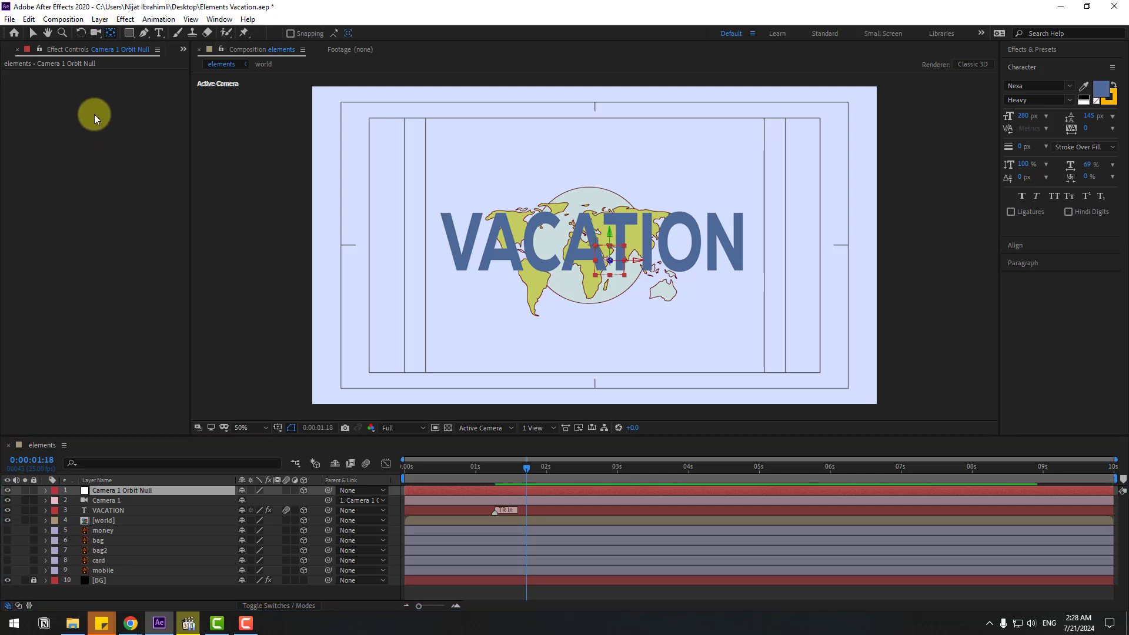
pyautogui.press('v')
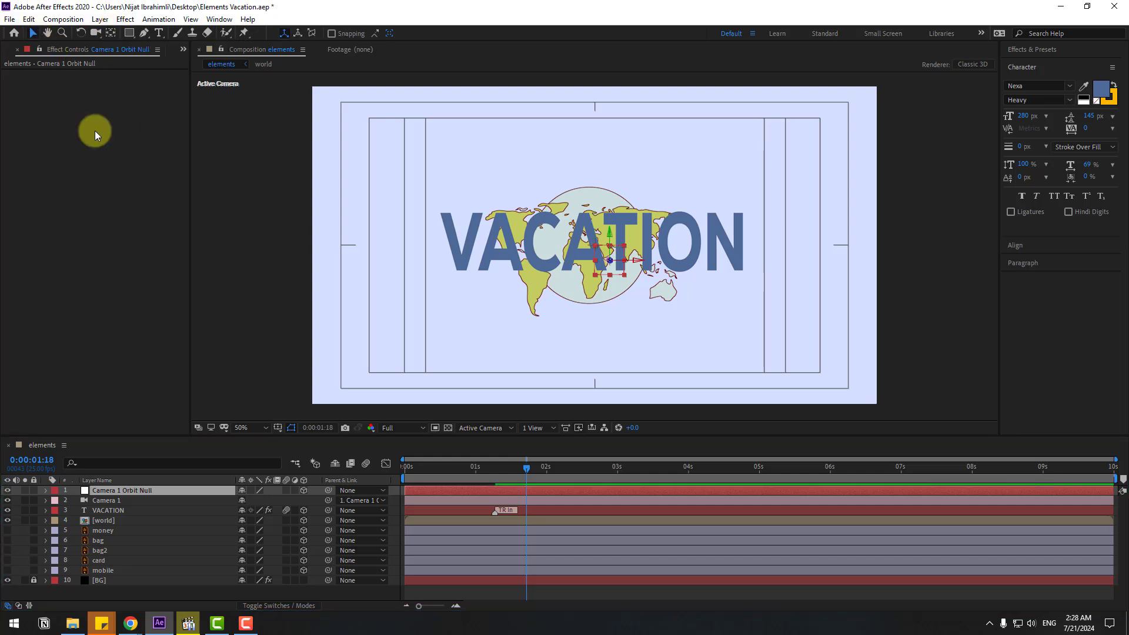
# - Keyframe the camera orbit null's Position at 0:00:01:13 with Z 0 and at 0:00:03:00 with Z -11760
pyautogui.click(118, 489)
pyautogui.moveTo(481, 478); pyautogui.dragTo(507, 472)
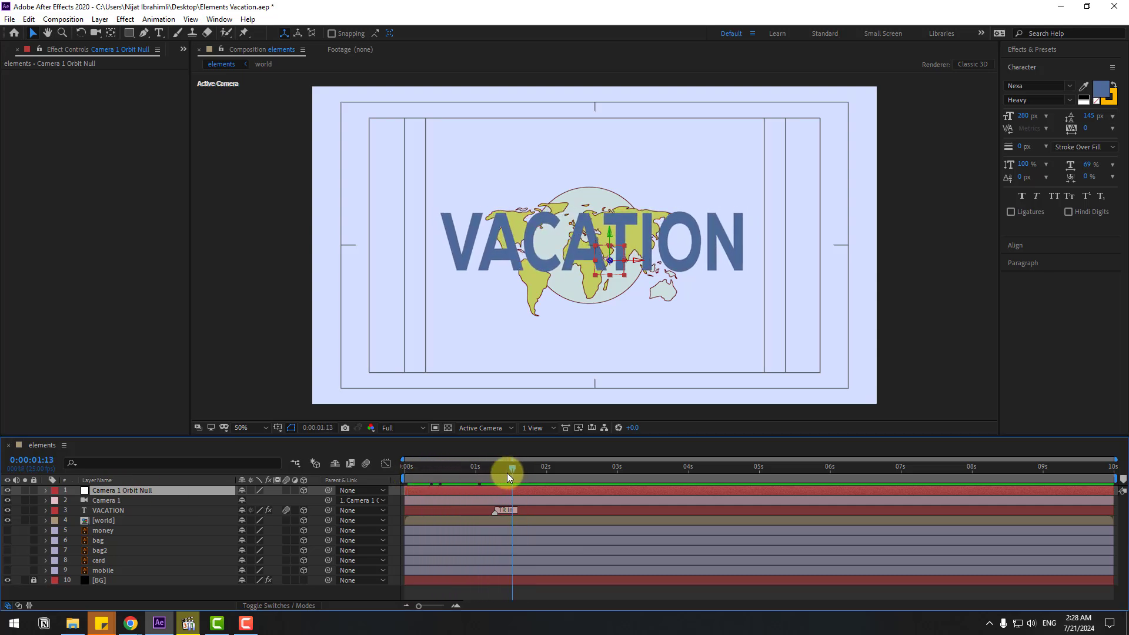
pyautogui.press('p')
pyautogui.click(77, 500)
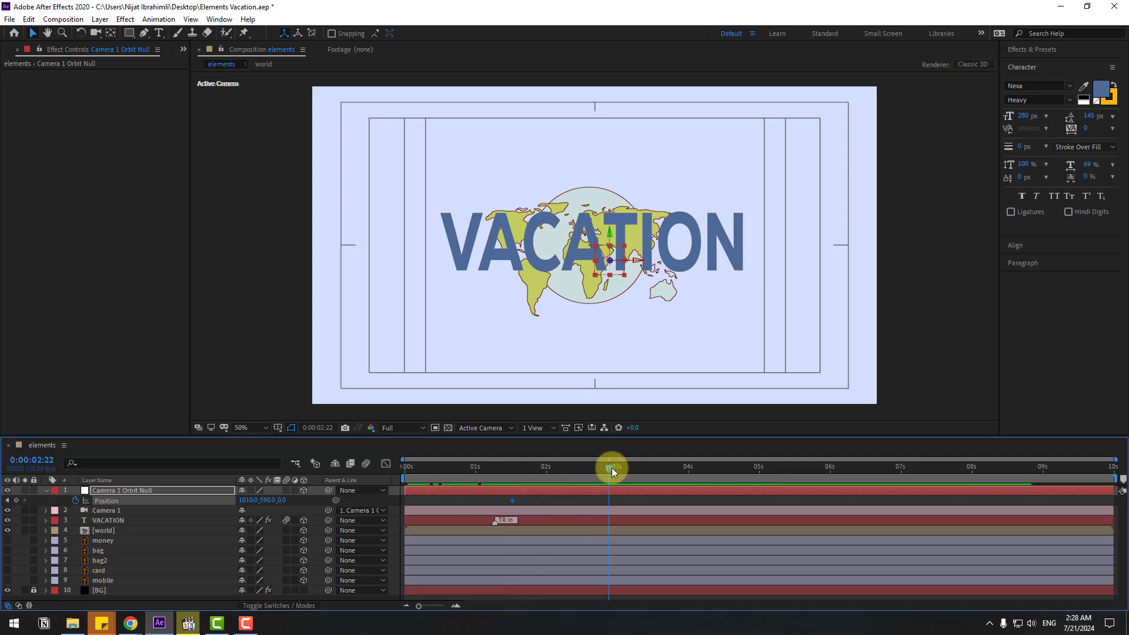
pyautogui.moveTo(282, 499); pyautogui.dragTo(0, 534)
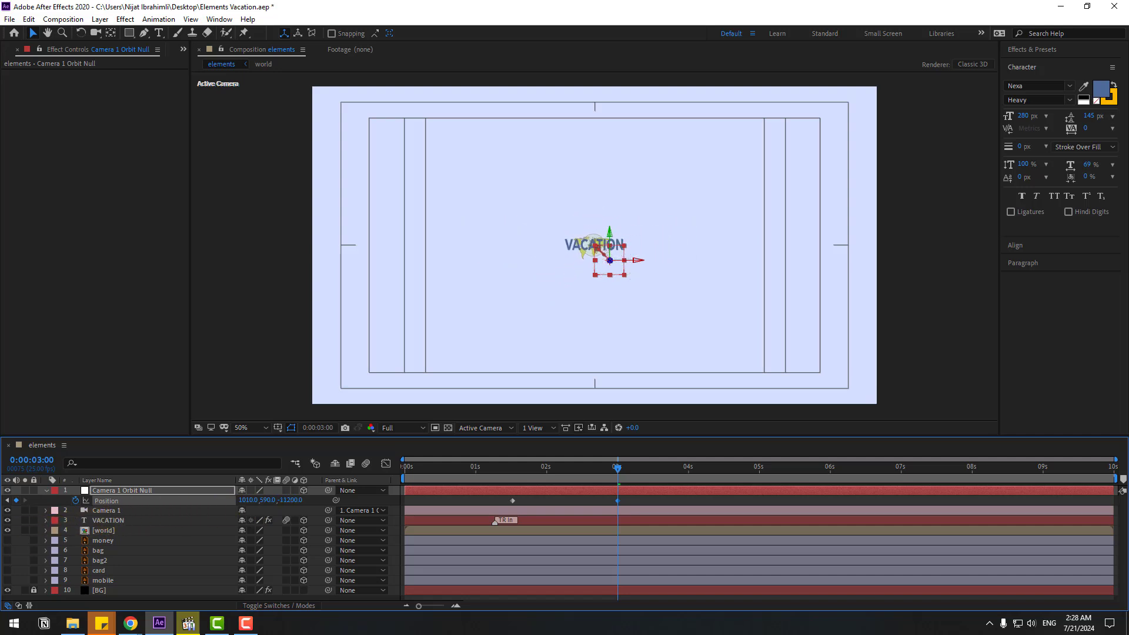
# - Set the world layer's Z position to -12380 so the map fills the camera view at 0:00:03:00
pyautogui.click(98, 531)
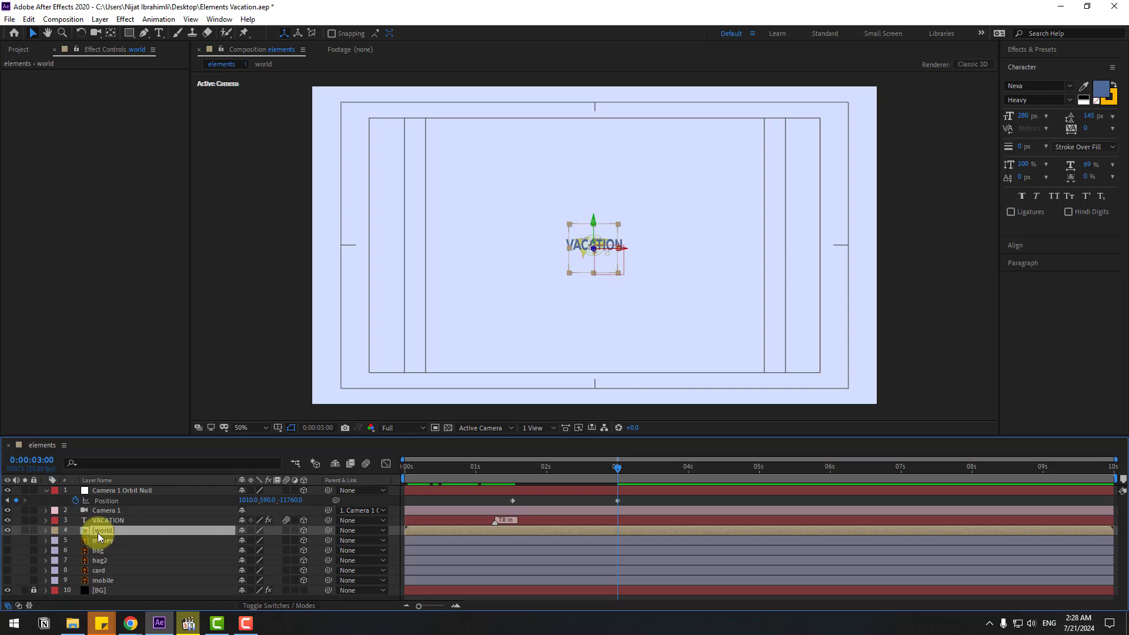
pyautogui.press('p')
pyautogui.moveTo(279, 543); pyautogui.dragTo(100, 547)
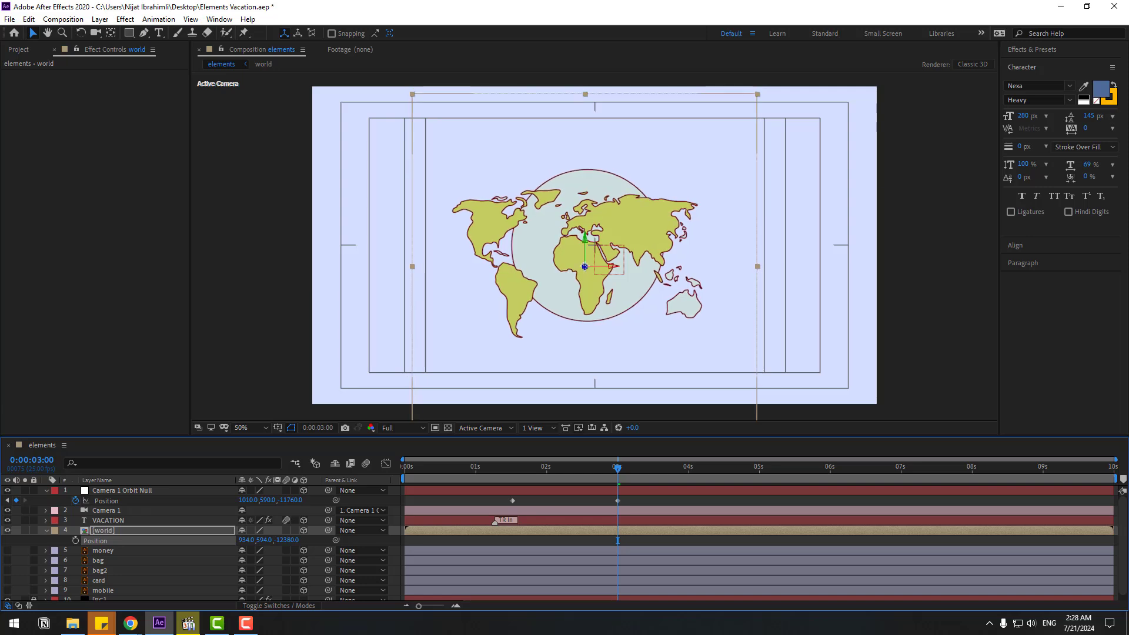
# - Apply Easy Ease to both Position keyframes of the camera orbit null
pyautogui.click(482, 472)
pyautogui.moveTo(524, 478); pyautogui.dragTo(553, 477)
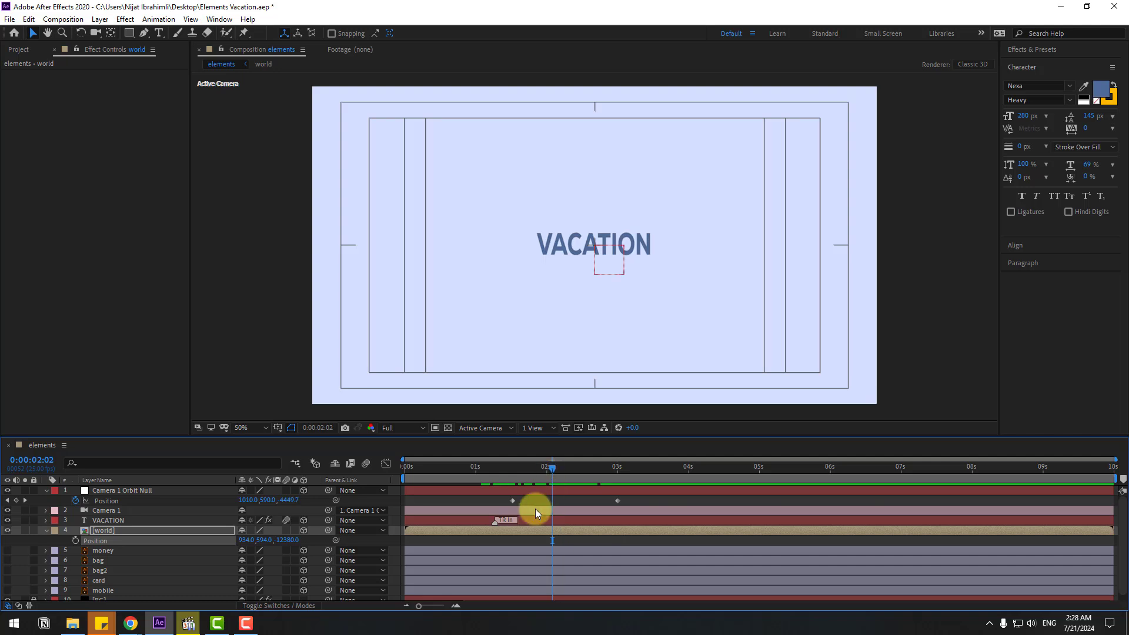
pyautogui.click(639, 499)
pyautogui.rightClick(513, 500)
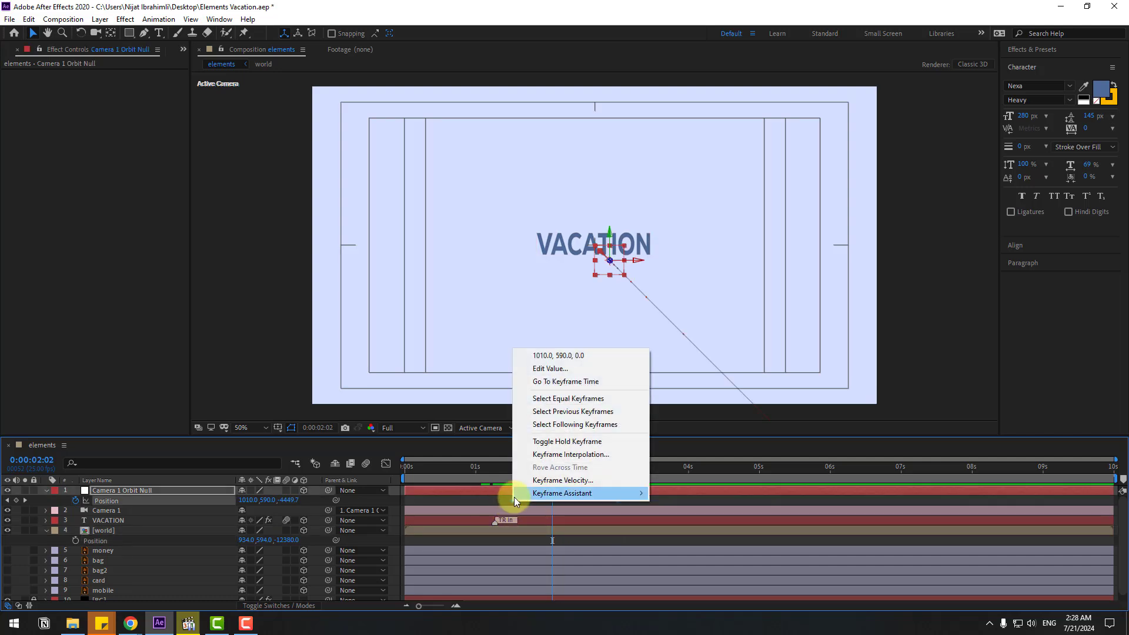
pyautogui.moveTo(529, 492)
pyautogui.click(682, 532)
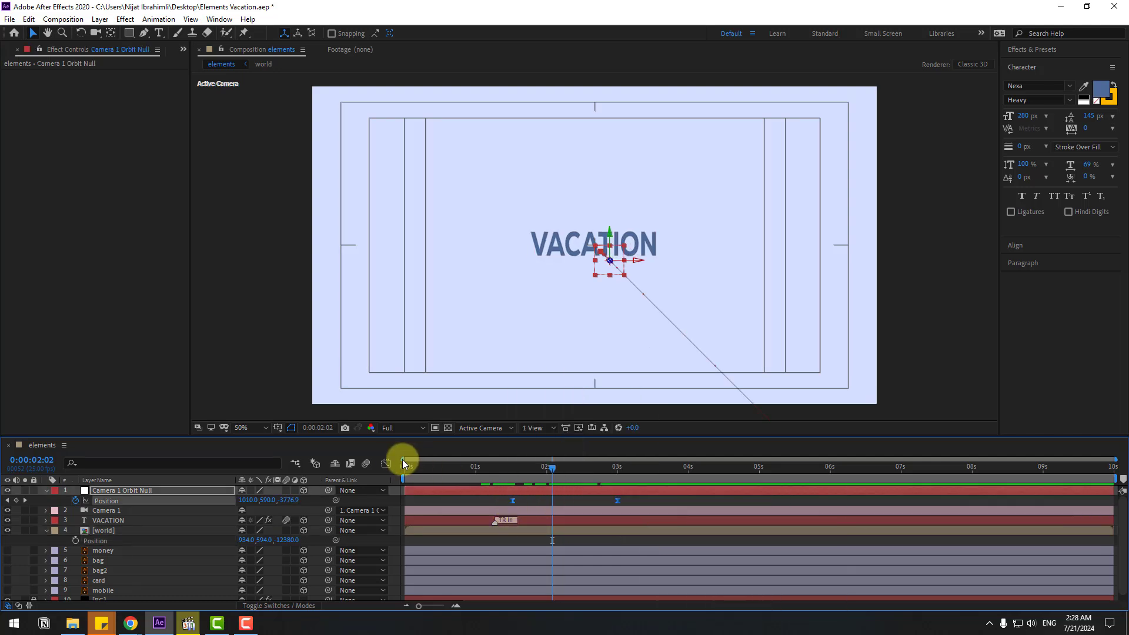
# - Lengthen the influence handles in the orbit null's Position speed graph for a steeper mid-move peak, and preview the camera move
pyautogui.hotkey('shift', 'F3')
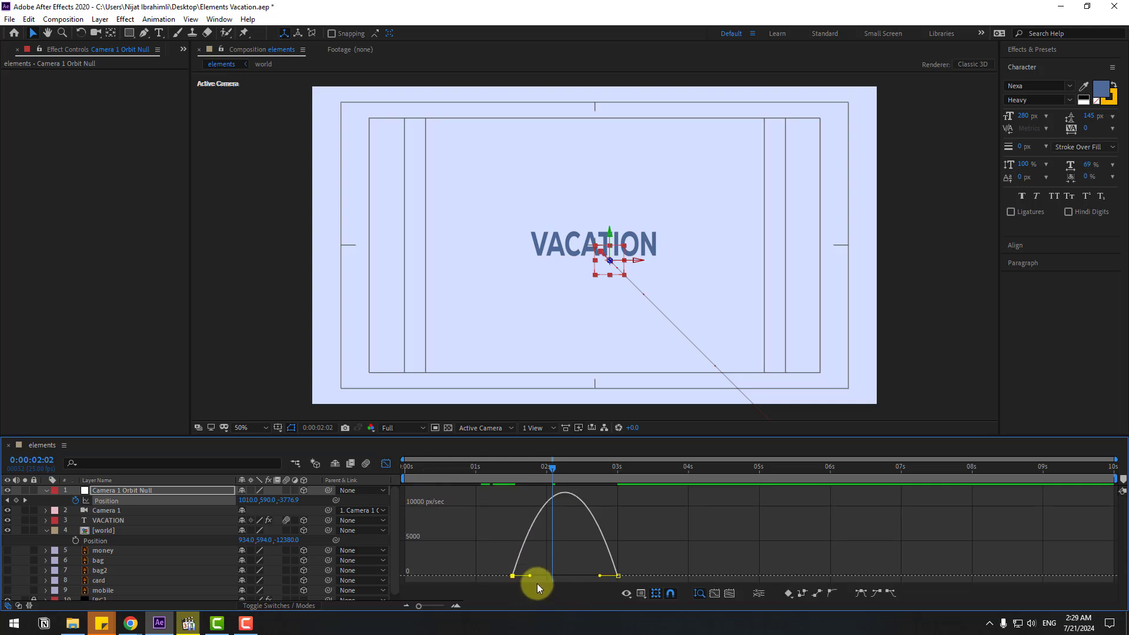
pyautogui.moveTo(530, 576); pyautogui.dragTo(589, 576)
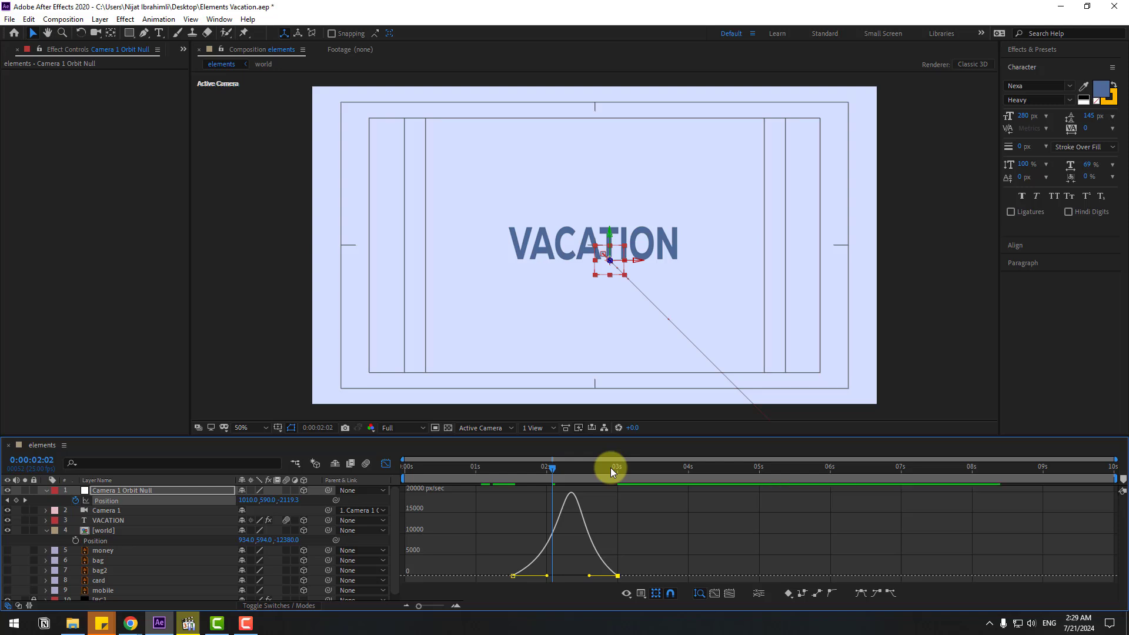
pyautogui.press('space')
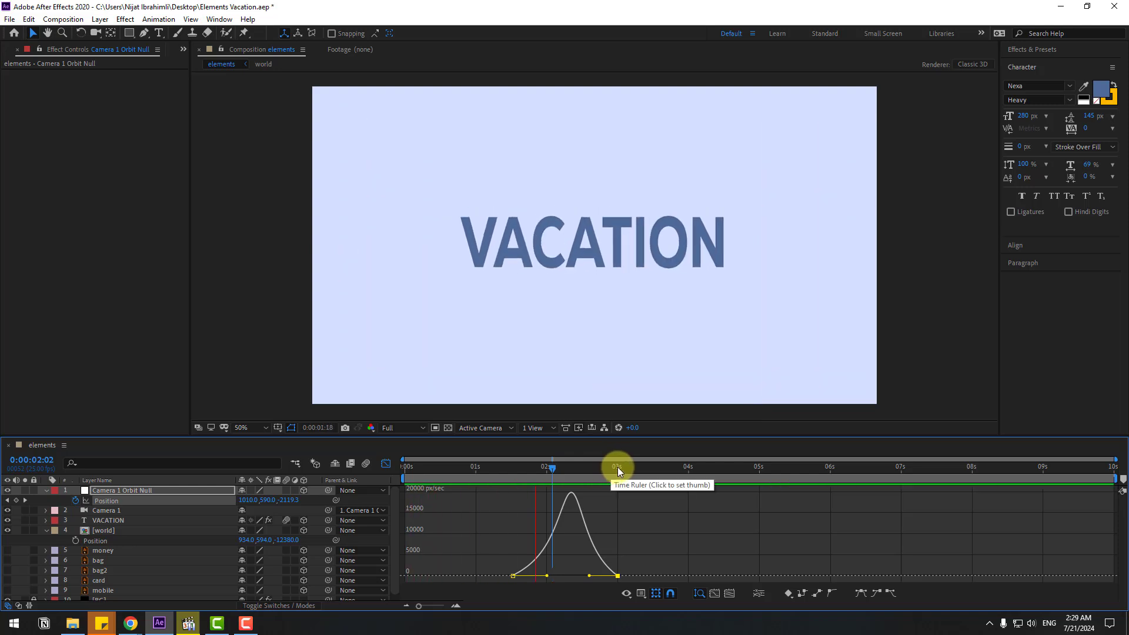
pyautogui.press('space')
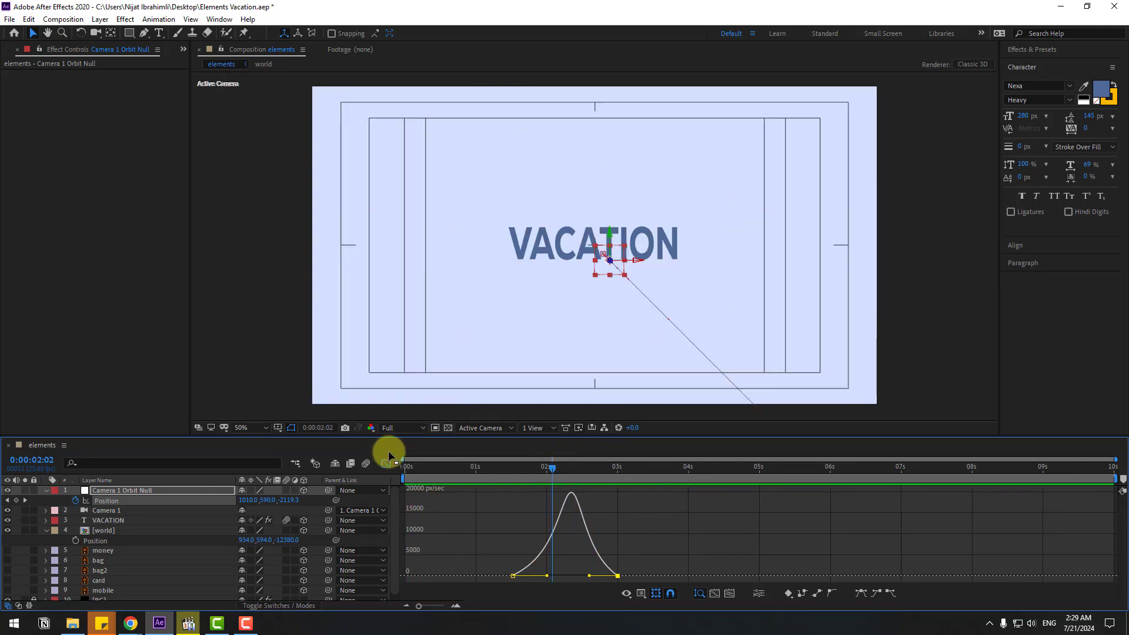
pyautogui.click(386, 464)
# - Set the world layer's Z position to -5620
pyautogui.moveTo(553, 467); pyautogui.dragTo(622, 467)
pyautogui.click(94, 532)
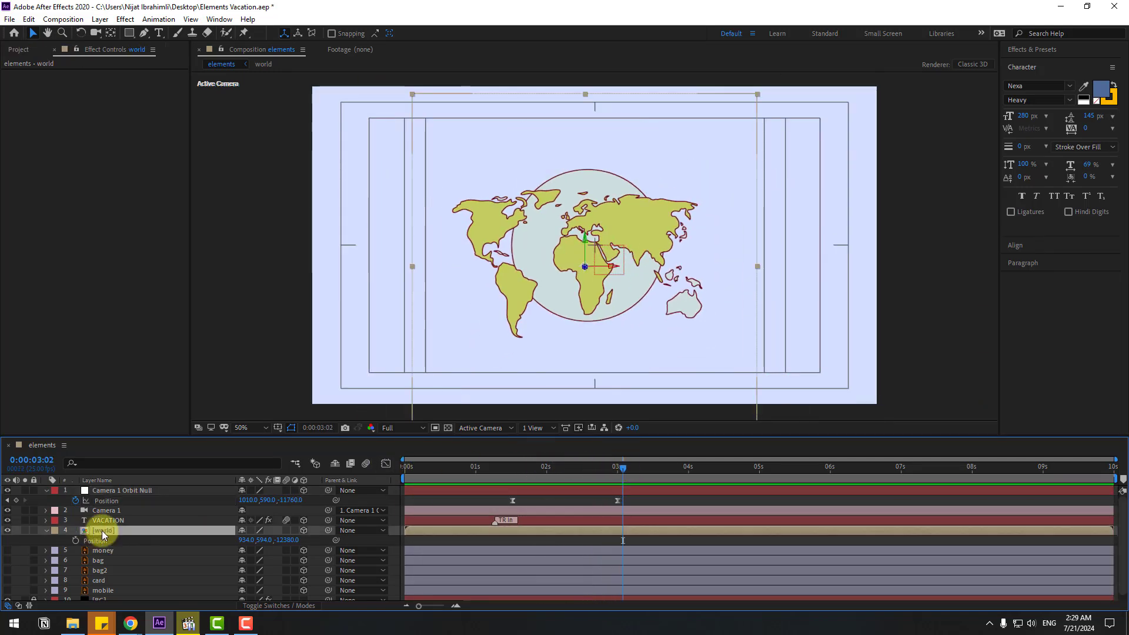
pyautogui.moveTo(292, 539); pyautogui.dragTo(567, 471)
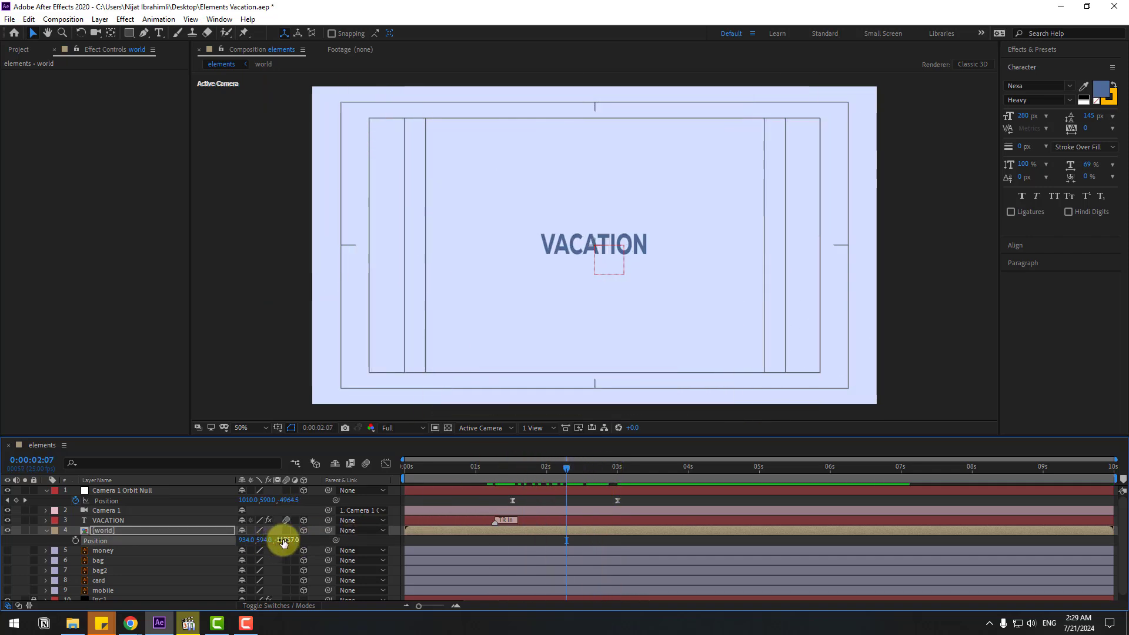
pyautogui.moveTo(283, 539); pyautogui.dragTo(382, 531)
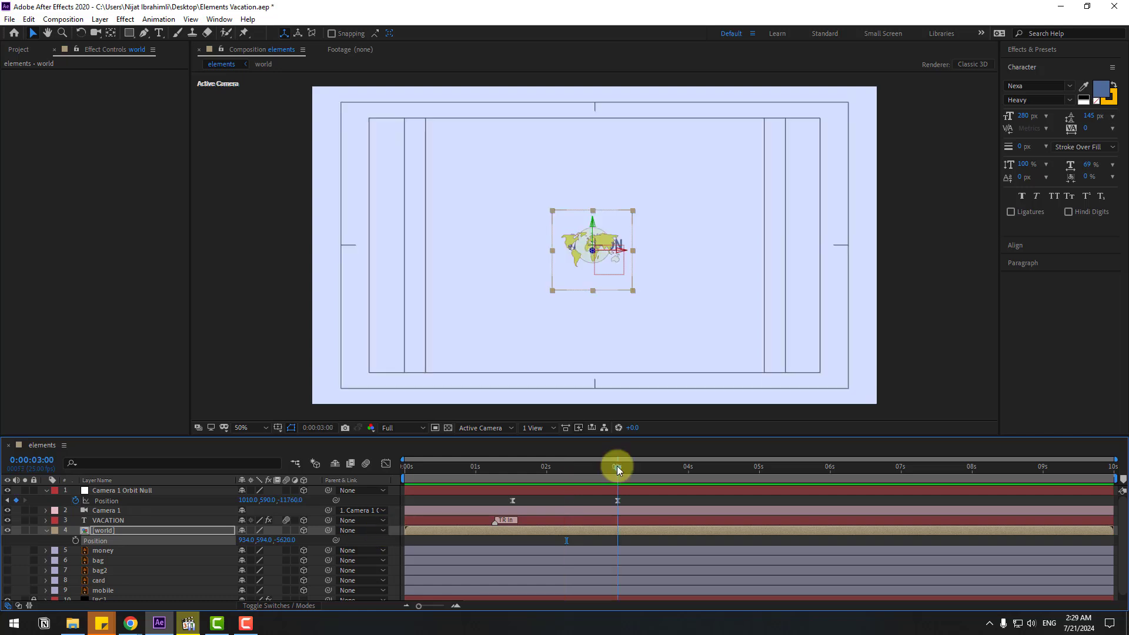
# - Scale the world layer uniformly to 396% and preview the camera move from VACATION to the map
pyautogui.click(97, 533)
pyautogui.press('s')
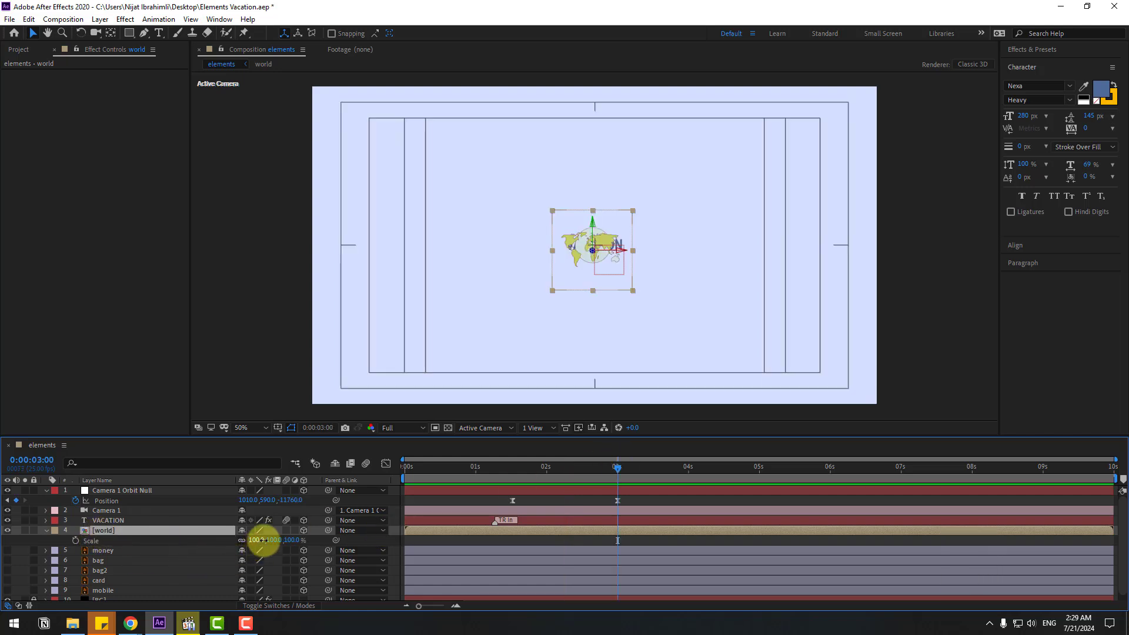
pyautogui.moveTo(259, 538); pyautogui.dragTo(390, 492)
pyautogui.press('space')
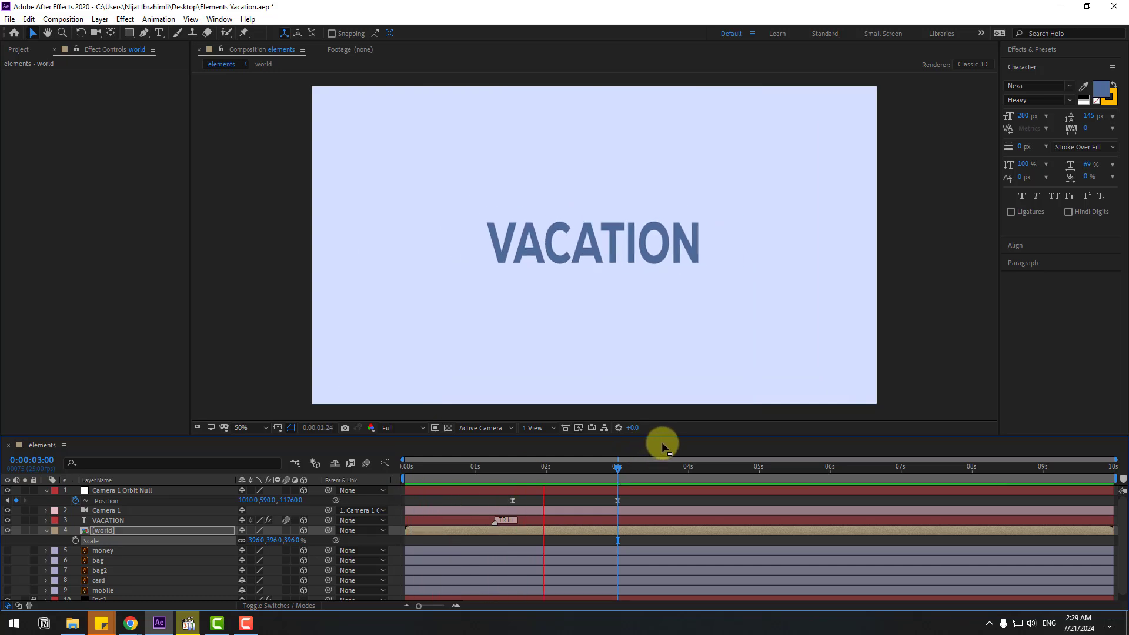
pyautogui.moveTo(664, 461); pyautogui.dragTo(582, 467)
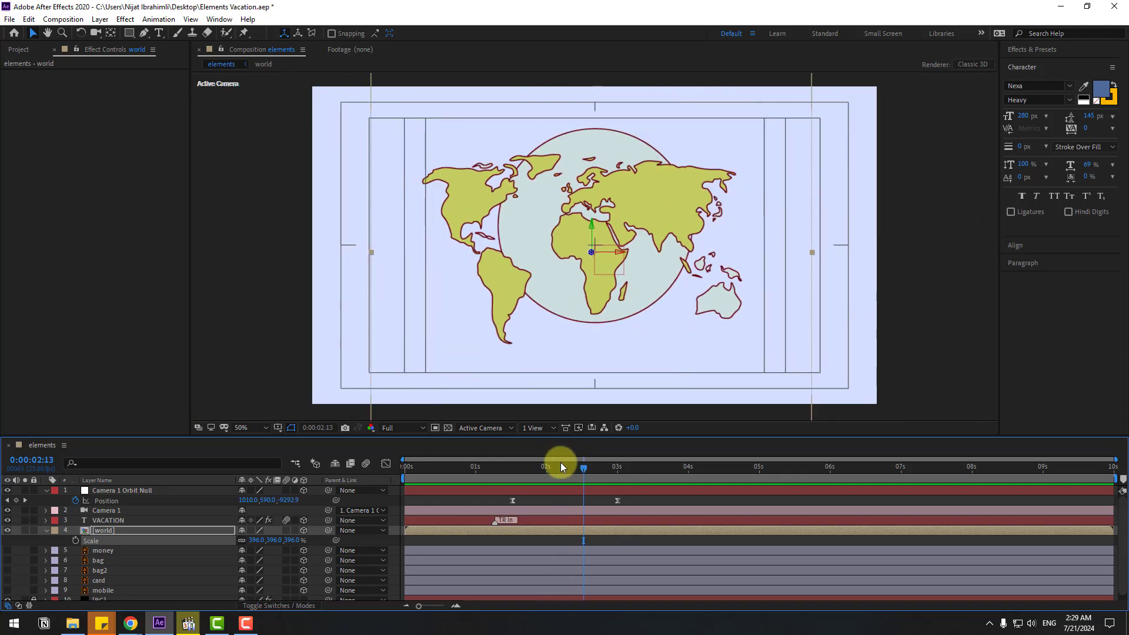
# - Open the world composition and duplicate its circle layer
pyautogui.doubleClick(104, 530)
pyautogui.click(103, 499)
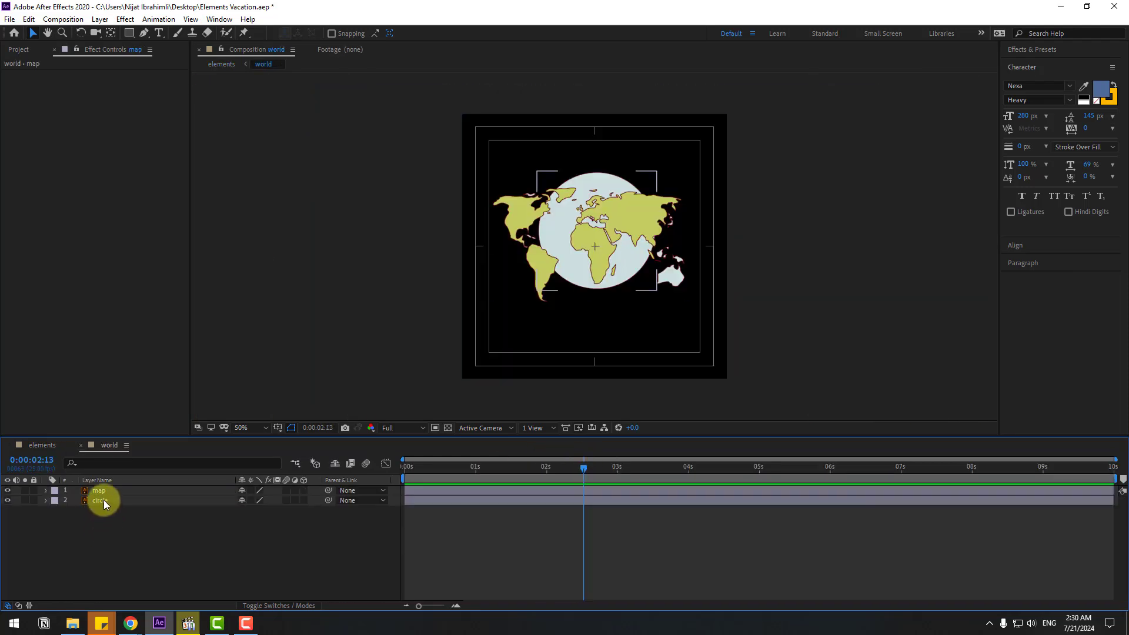
pyautogui.hotkey('ctrl', 'd')
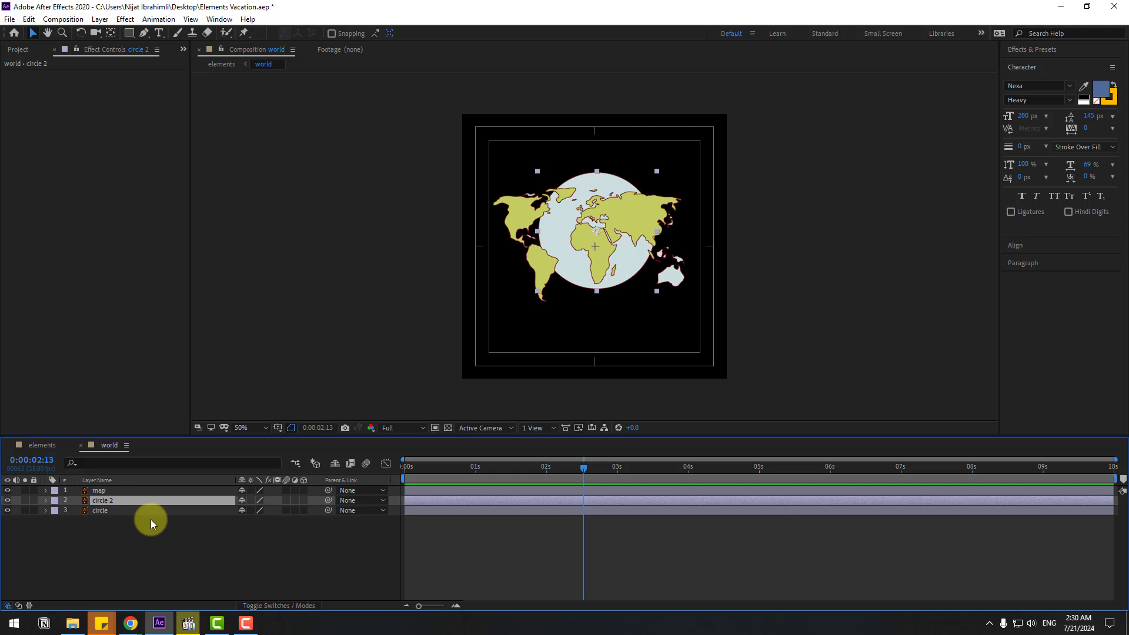
# - Move the map layer directly below circle 2 and set its track matte to Alpha Matte "circle 2"
pyautogui.click(95, 491)
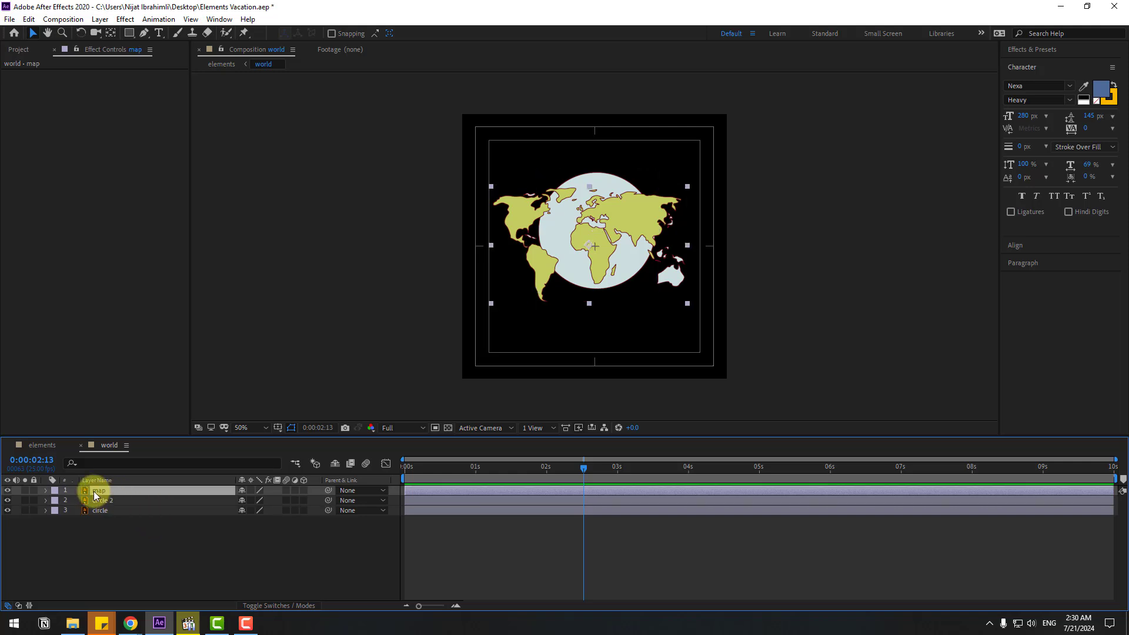
pyautogui.moveTo(94, 491); pyautogui.dragTo(119, 502)
pyautogui.click(267, 607)
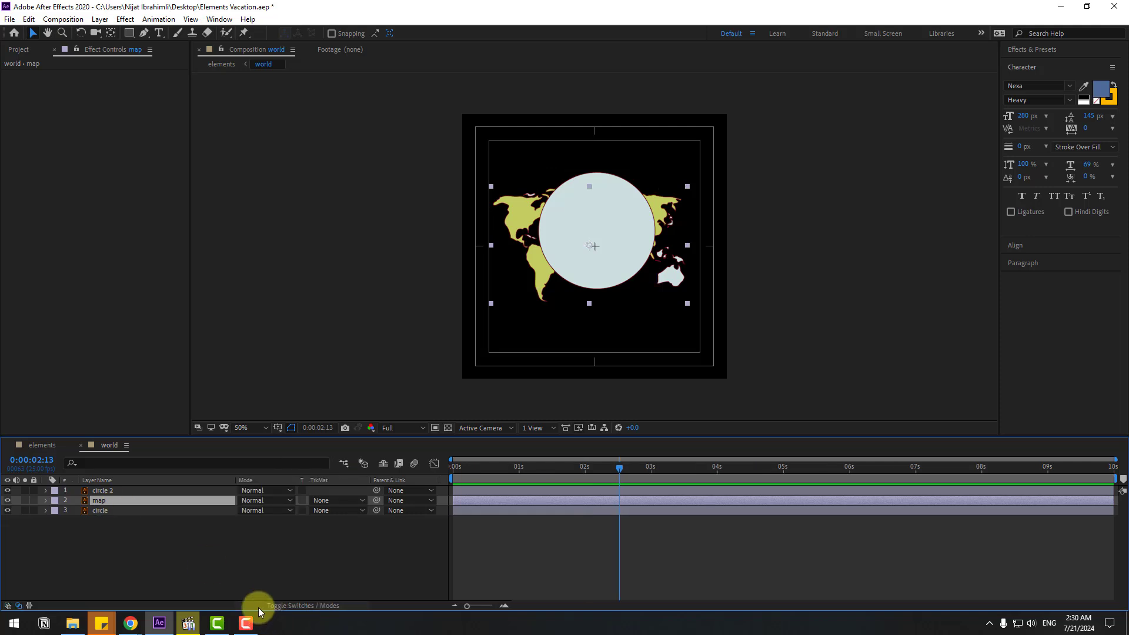
pyautogui.click(337, 499)
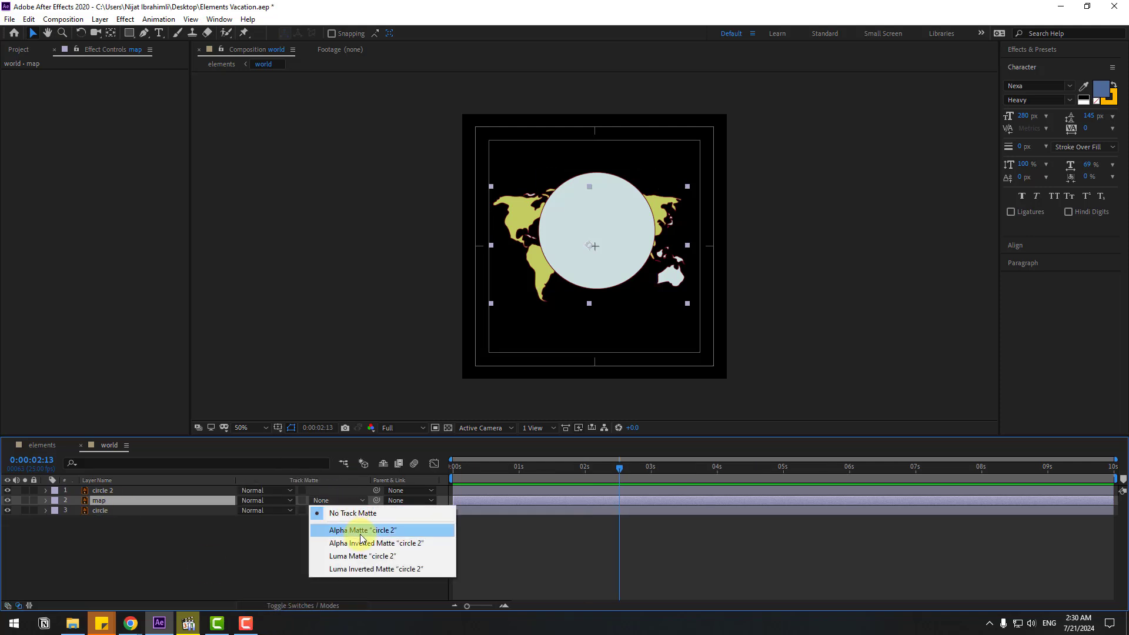
pyautogui.click(362, 531)
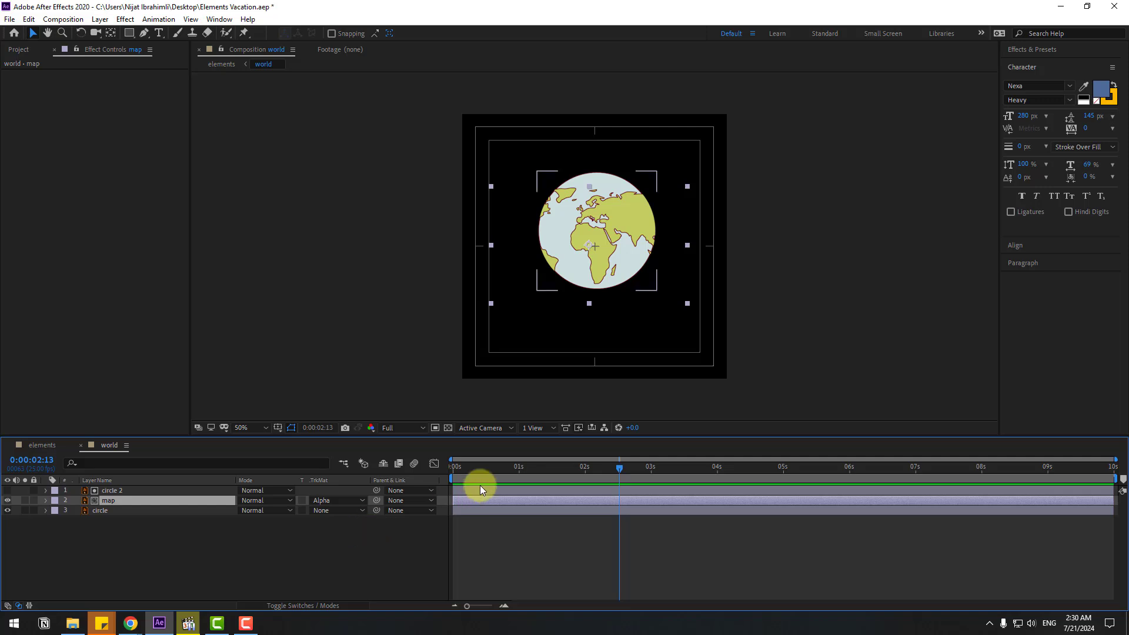
# - Keyframe the map layer's Position at 0:00:00:00 as 100.8, 444.2 and at 0:00:02:02 as 647.8, 444.2
pyautogui.click(494, 467)
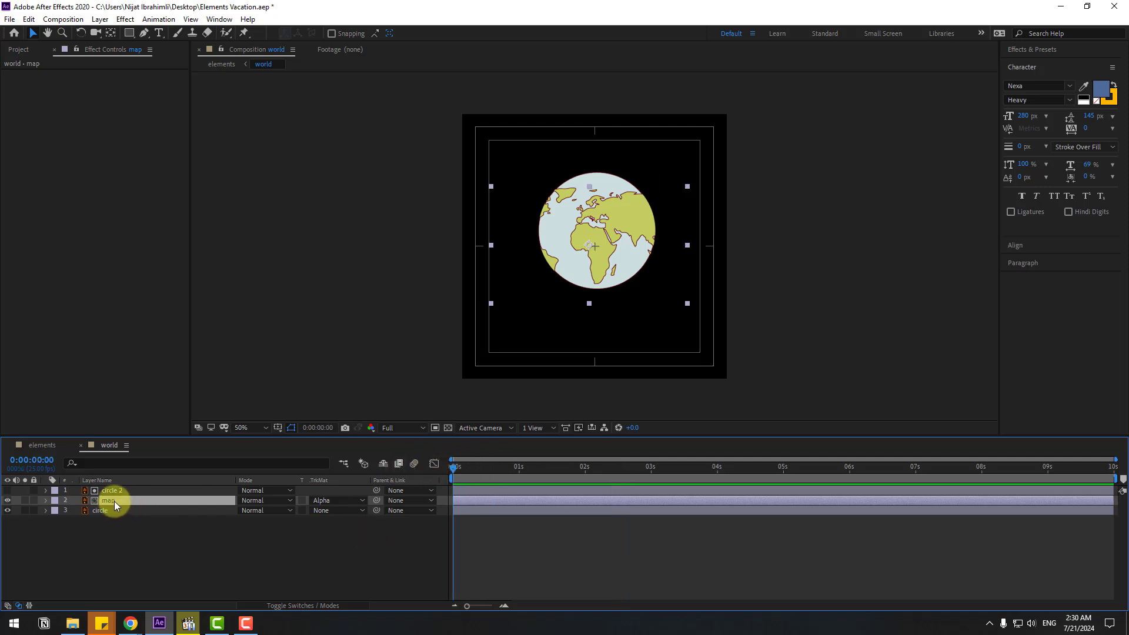
pyautogui.press('p')
pyautogui.moveTo(246, 510); pyautogui.dragTo(222, 510)
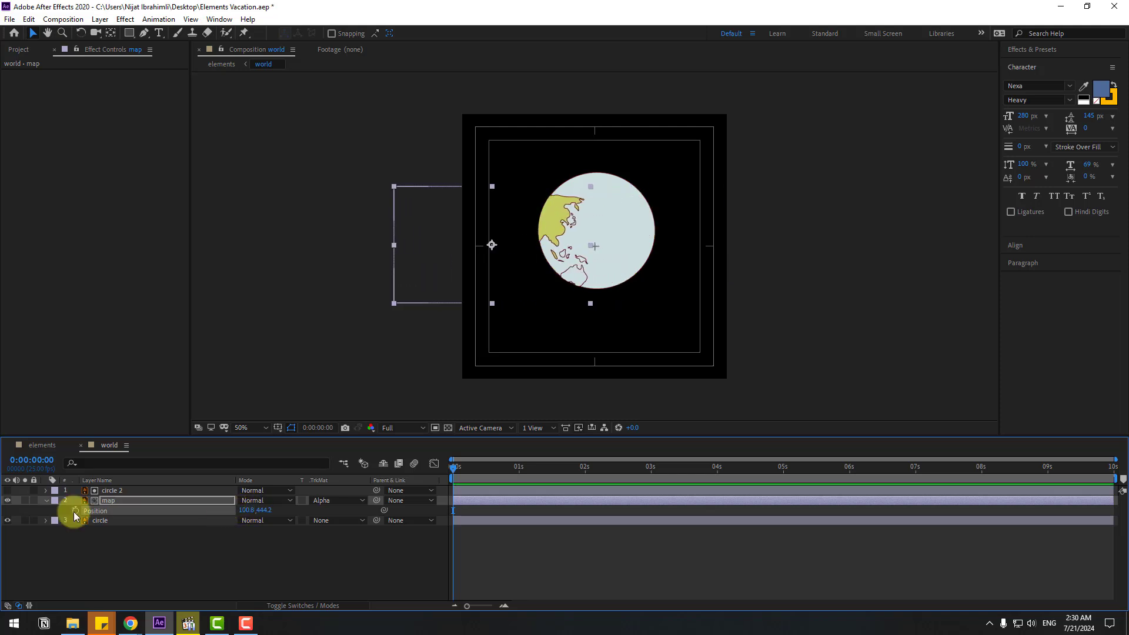
pyautogui.click(76, 511)
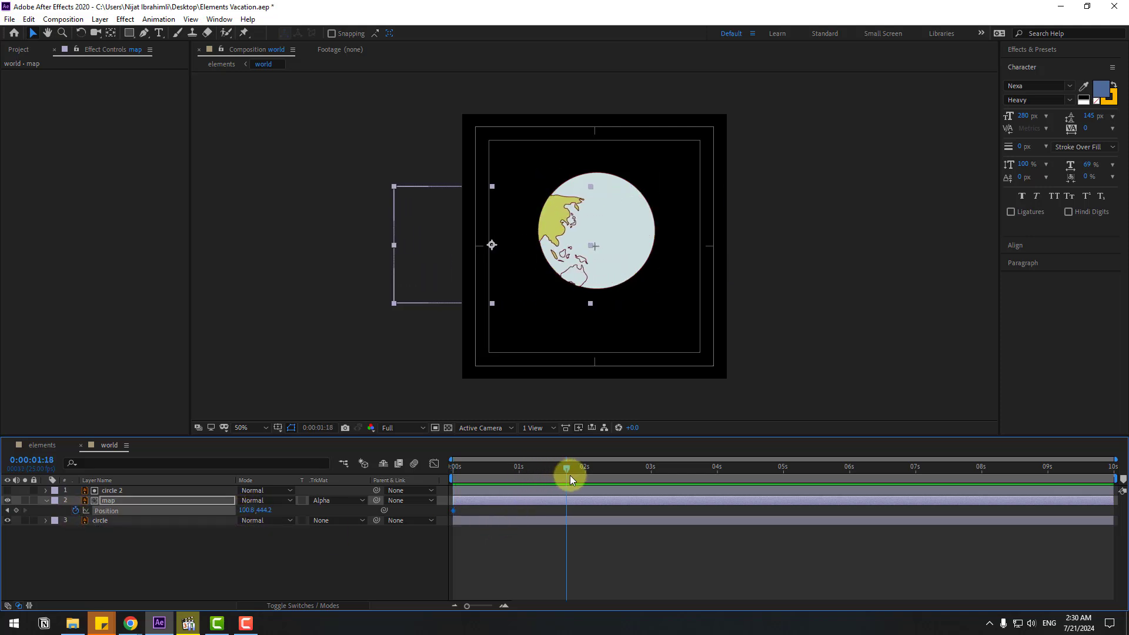
pyautogui.moveTo(251, 510); pyautogui.dragTo(553, 498)
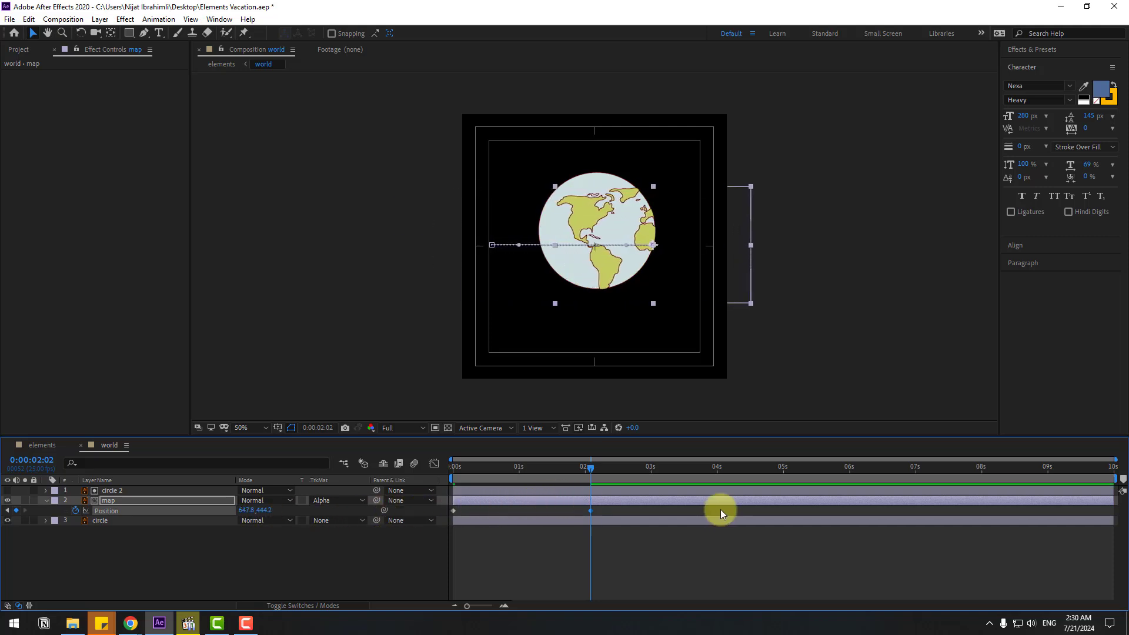
# - Apply Easy Ease to the map's Position keyframes, move the last keyframe to about 0:00:04:00 and preview the globe rotation
pyautogui.rightClick(453, 512)
pyautogui.moveTo(517, 501)
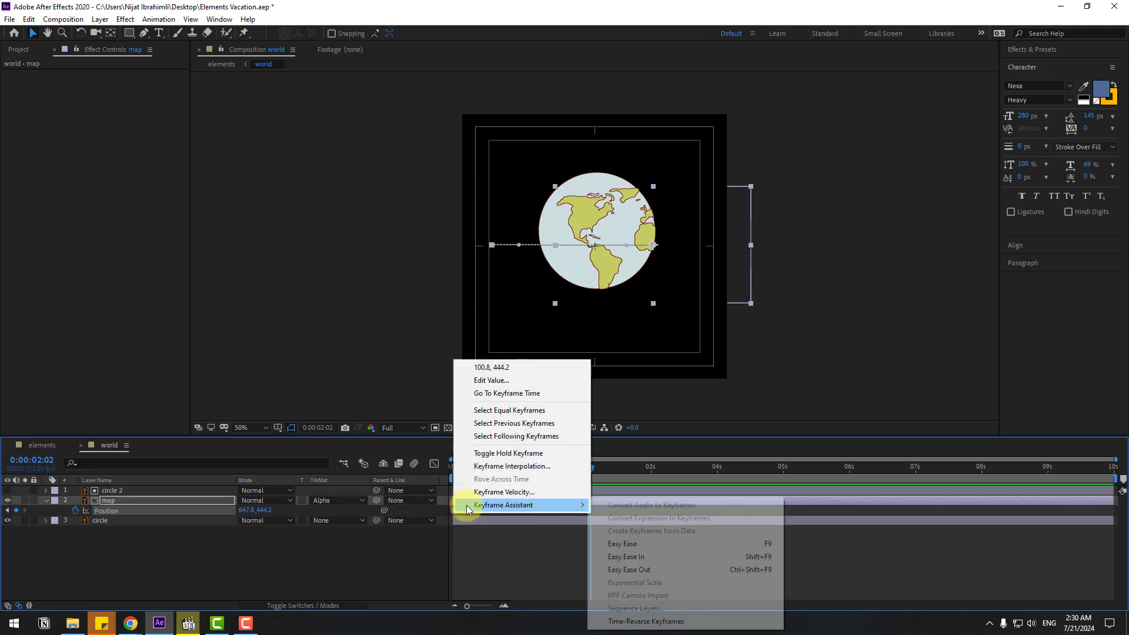
pyautogui.click(635, 533)
pyautogui.moveTo(589, 511); pyautogui.dragTo(715, 511)
pyautogui.press('space')
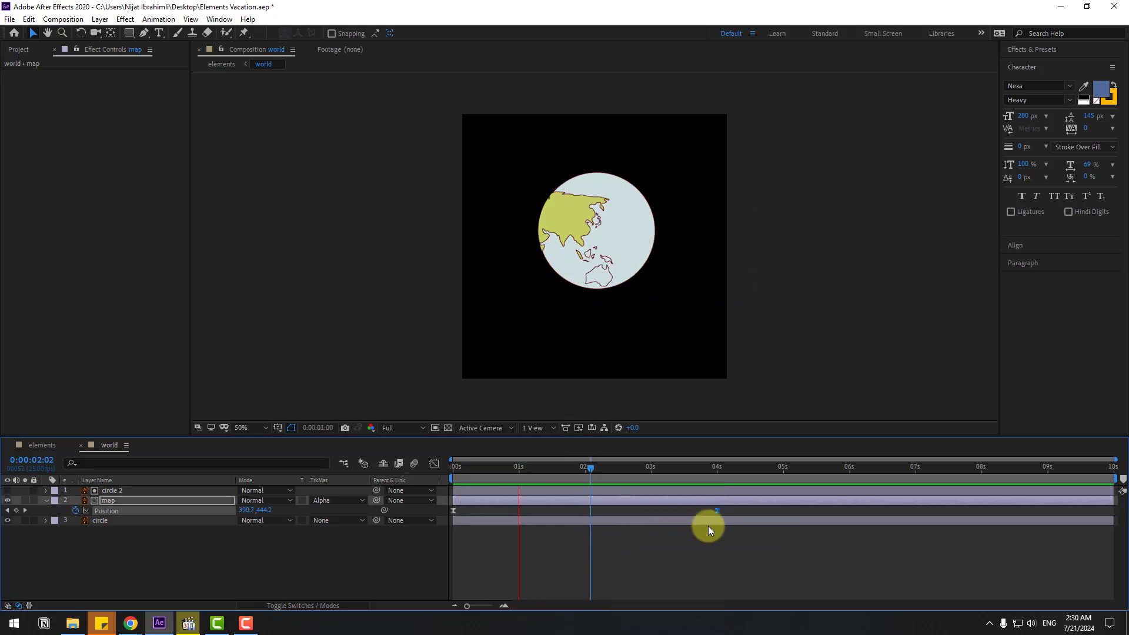
# - Set the map layer's Position at 0:00:00:00 to 233.8, 444.2
pyautogui.moveTo(520, 466); pyautogui.dragTo(428, 470)
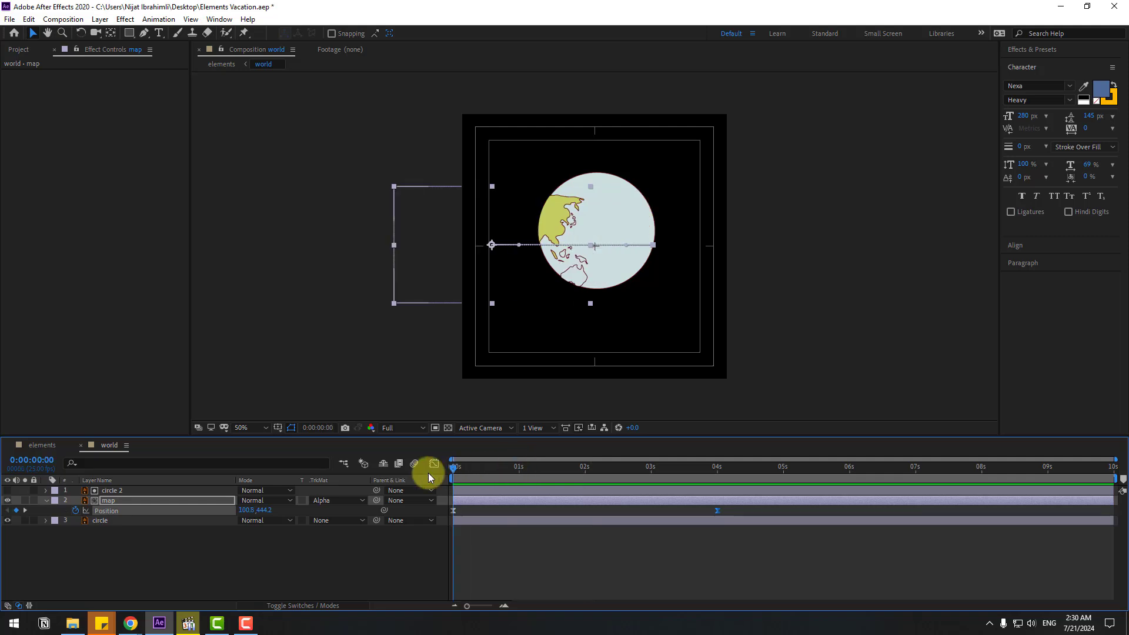
pyautogui.moveTo(246, 516); pyautogui.dragTo(318, 507)
pyautogui.click(242, 559)
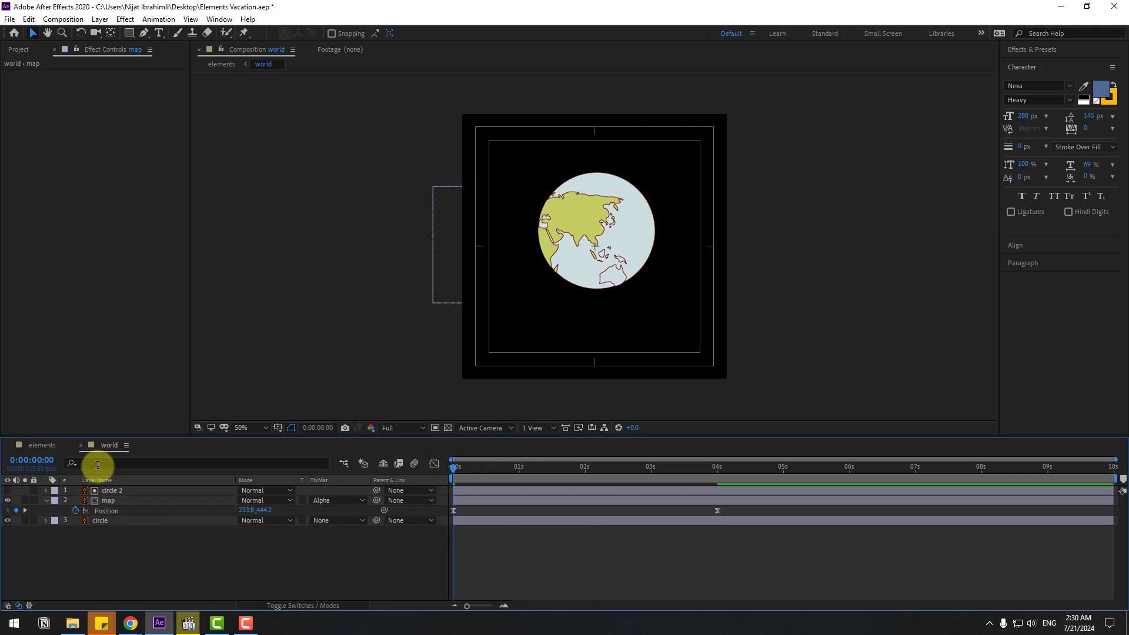
# - Return to the elements composition and shift the world layer so it starts at about 1.5 seconds
pyautogui.click(39, 446)
pyautogui.moveTo(423, 471); pyautogui.dragTo(572, 468)
pyautogui.click(413, 531)
pyautogui.moveTo(412, 536); pyautogui.dragTo(532, 530)
pyautogui.moveTo(523, 469)
pyautogui.mouseDown()
pyautogui.moveTo(514, 469)
pyautogui.moveTo(579, 471)
pyautogui.moveTo(541, 470)
pyautogui.mouseUp()
pyautogui.click(550, 530)
pyautogui.moveTo(549, 530); pyautogui.dragTo(538, 530)
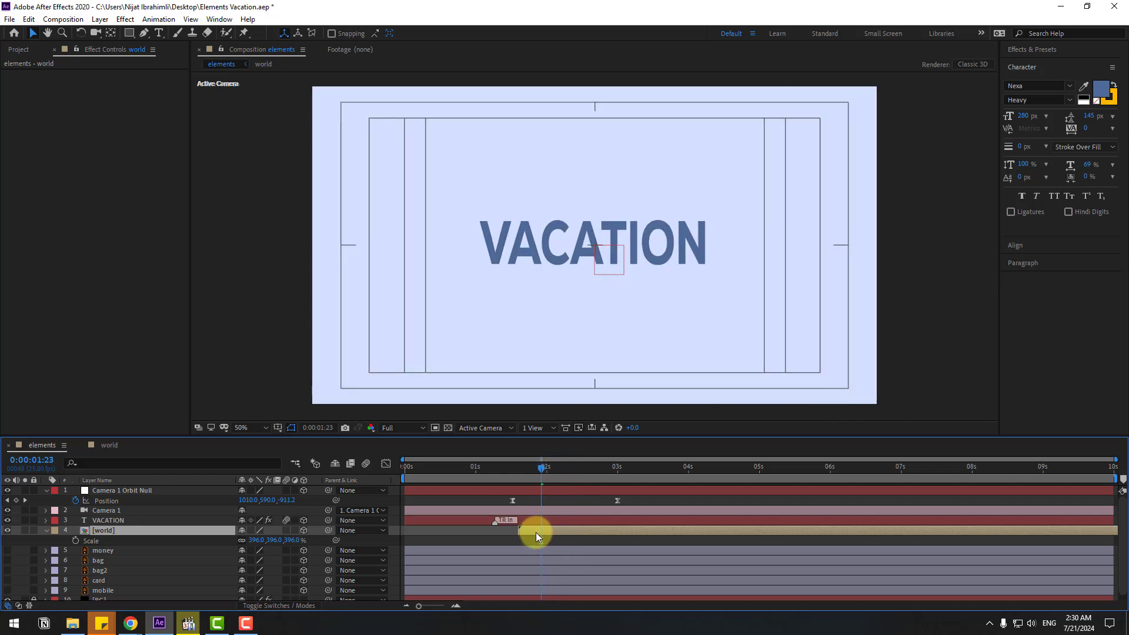
# - Scrub through the camera move to 0:00:04:14 and move the globe slightly down to the centre of the frame
pyautogui.click(537, 470)
pyautogui.moveTo(544, 474); pyautogui.dragTo(727, 468)
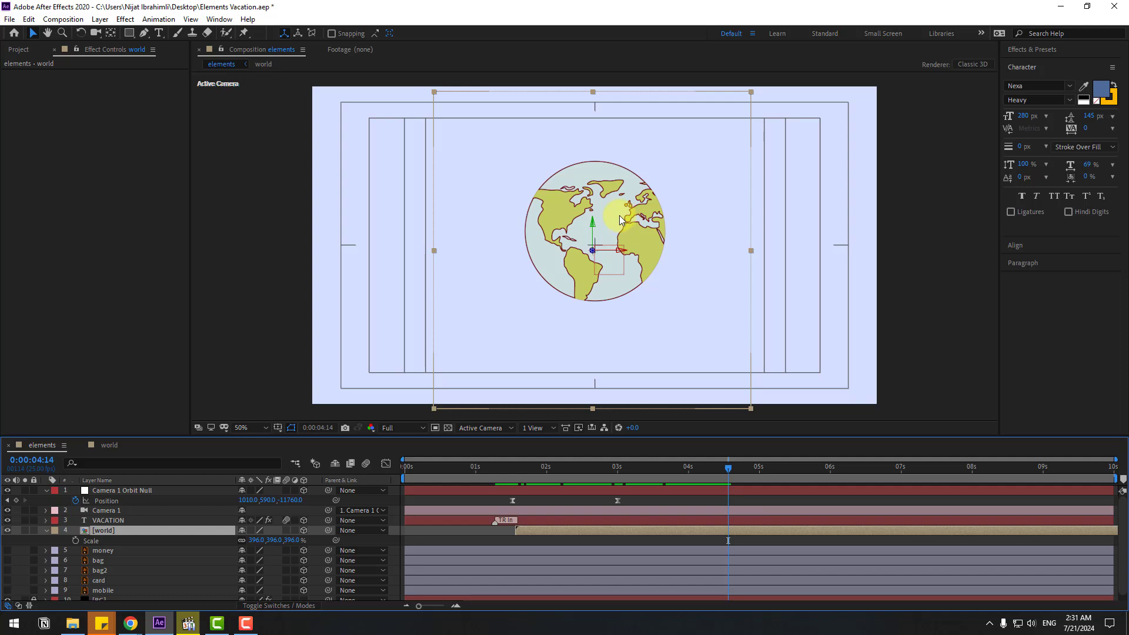
pyautogui.moveTo(617, 218); pyautogui.dragTo(616, 230)
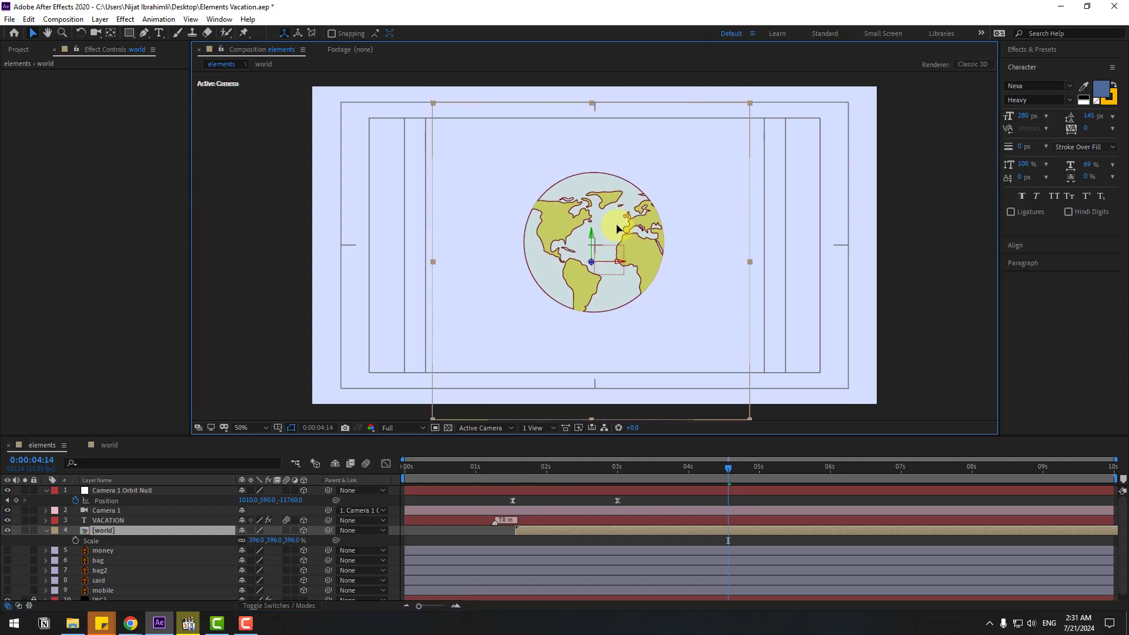
pyautogui.click(46, 531)
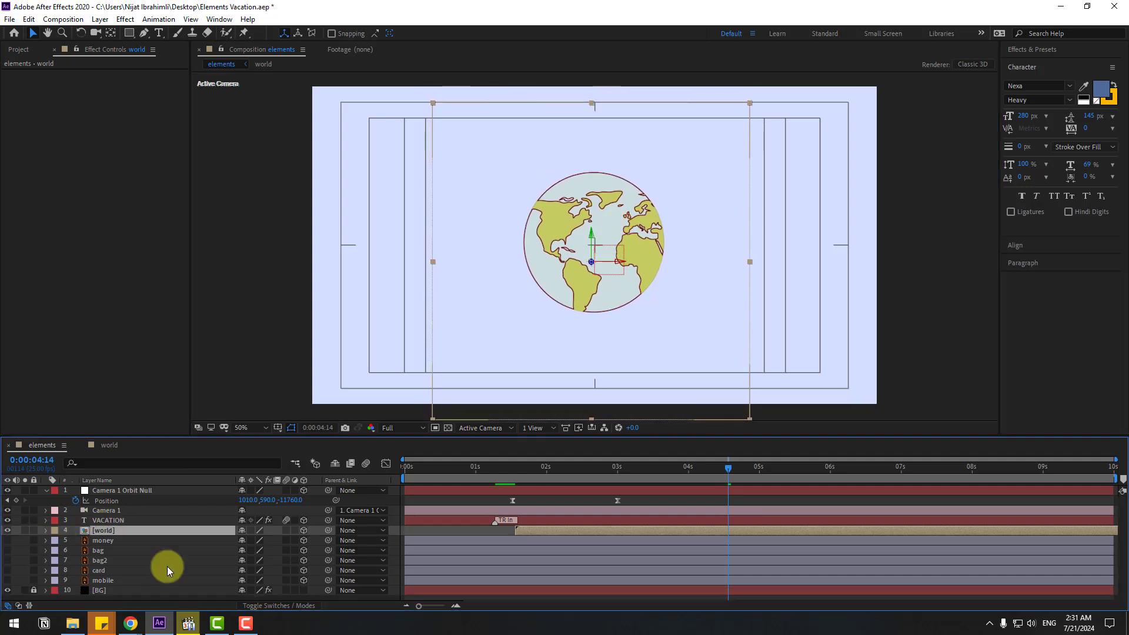
# - Make the money, bag, bag2, card and mobile layers visible
pyautogui.click(106, 542)
pyautogui.keyDown('shift'); pyautogui.click(100, 579); pyautogui.keyUp('shift')
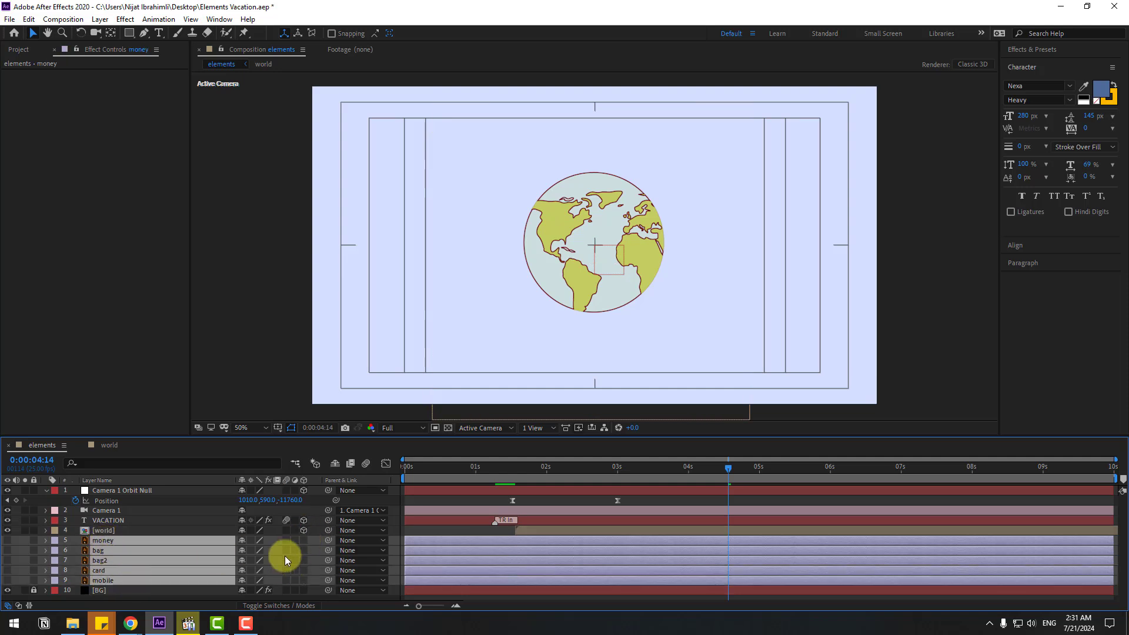
pyautogui.click(8, 540)
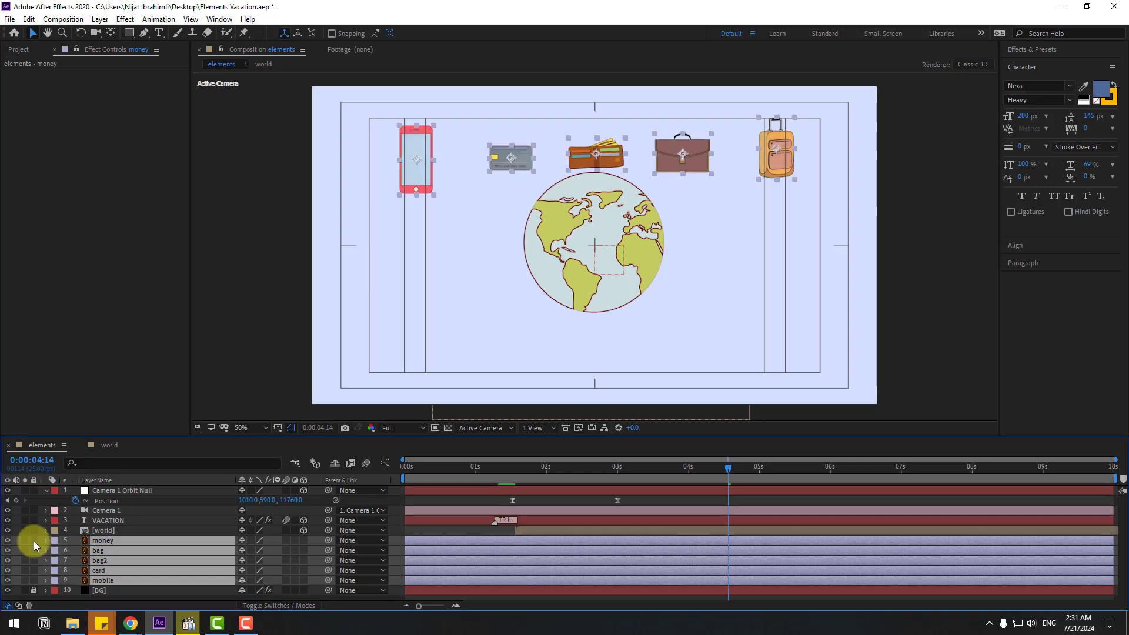
pyautogui.click(899, 267)
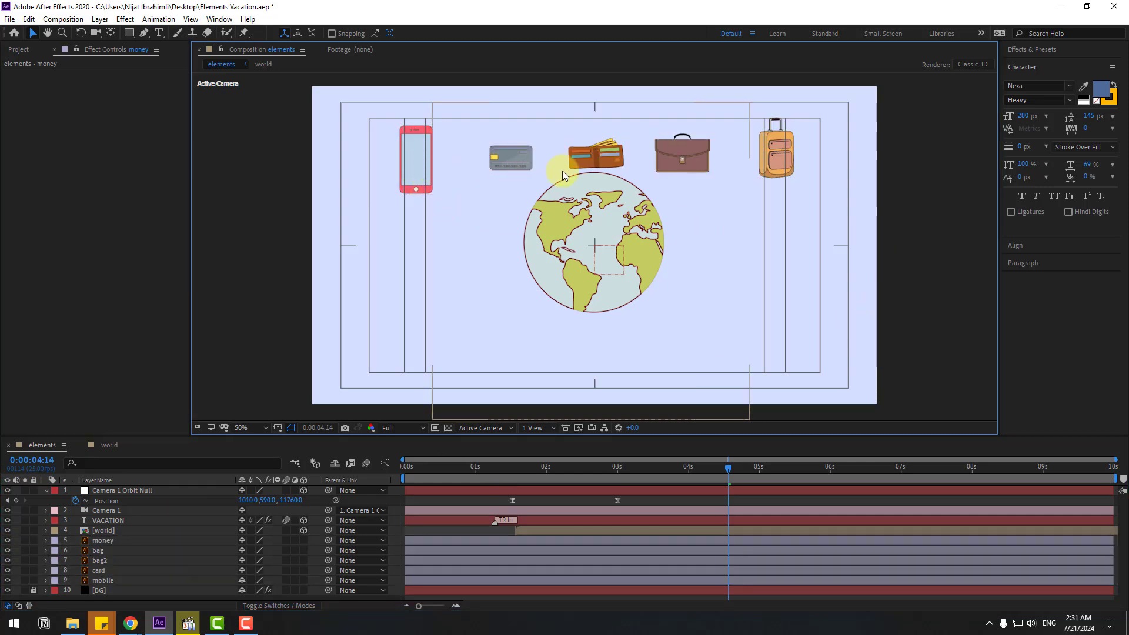
# - Place the suitcase in the frame's upper-left corner and the phone in its upper-right, and scale the suitcase to 172%
pyautogui.click(773, 164)
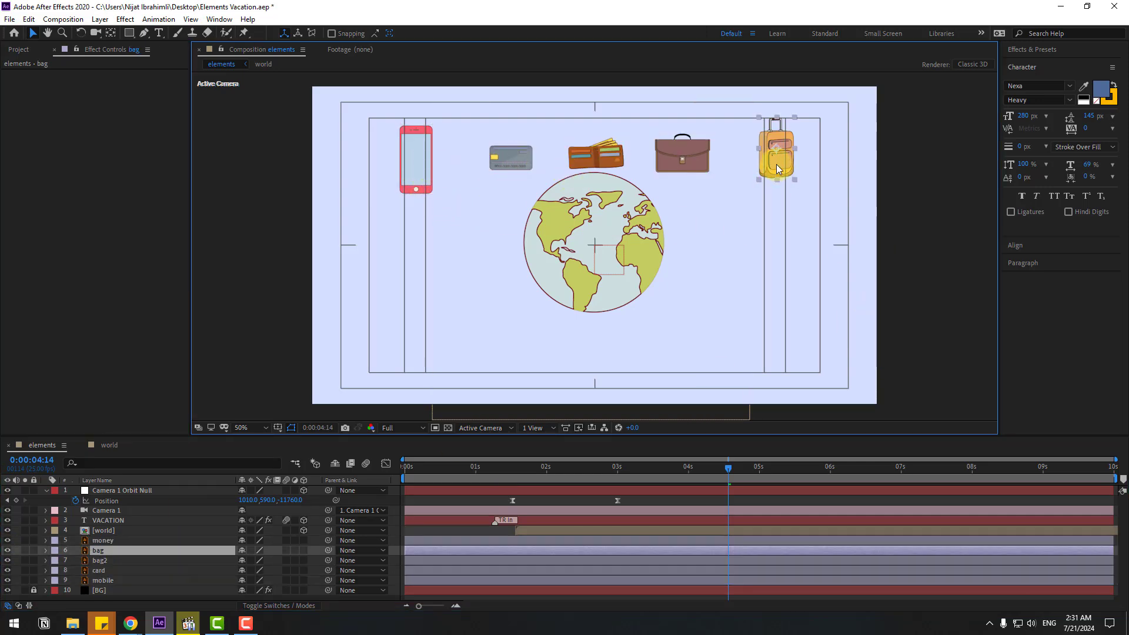
pyautogui.moveTo(772, 164); pyautogui.dragTo(424, 223)
pyautogui.moveTo(419, 158); pyautogui.dragTo(786, 172)
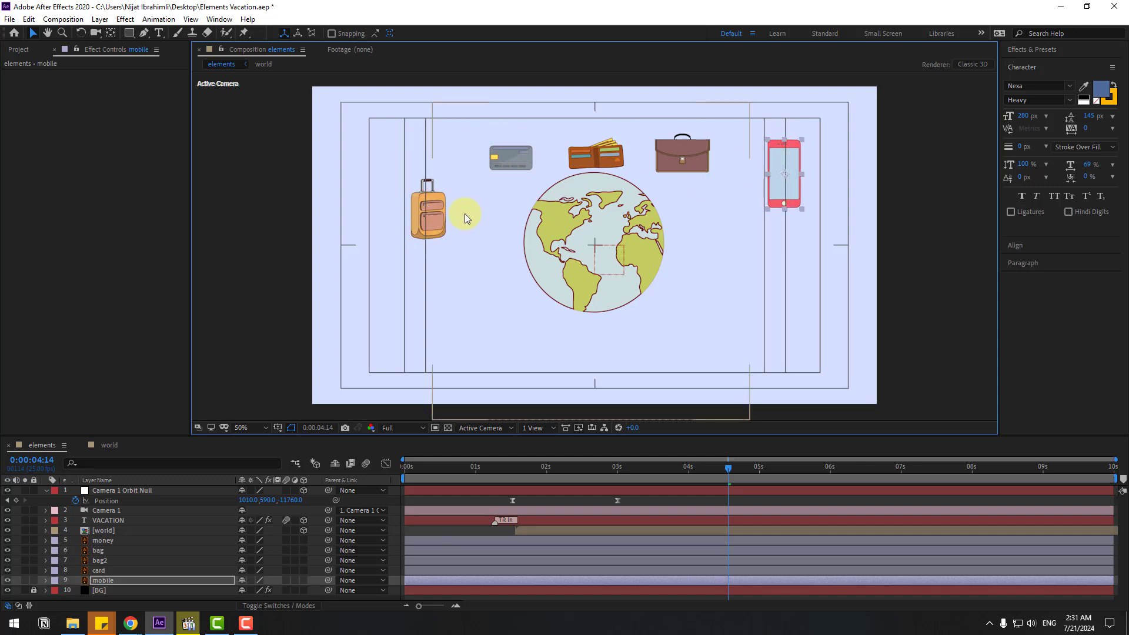
pyautogui.moveTo(432, 214); pyautogui.dragTo(415, 182)
pyautogui.press('s')
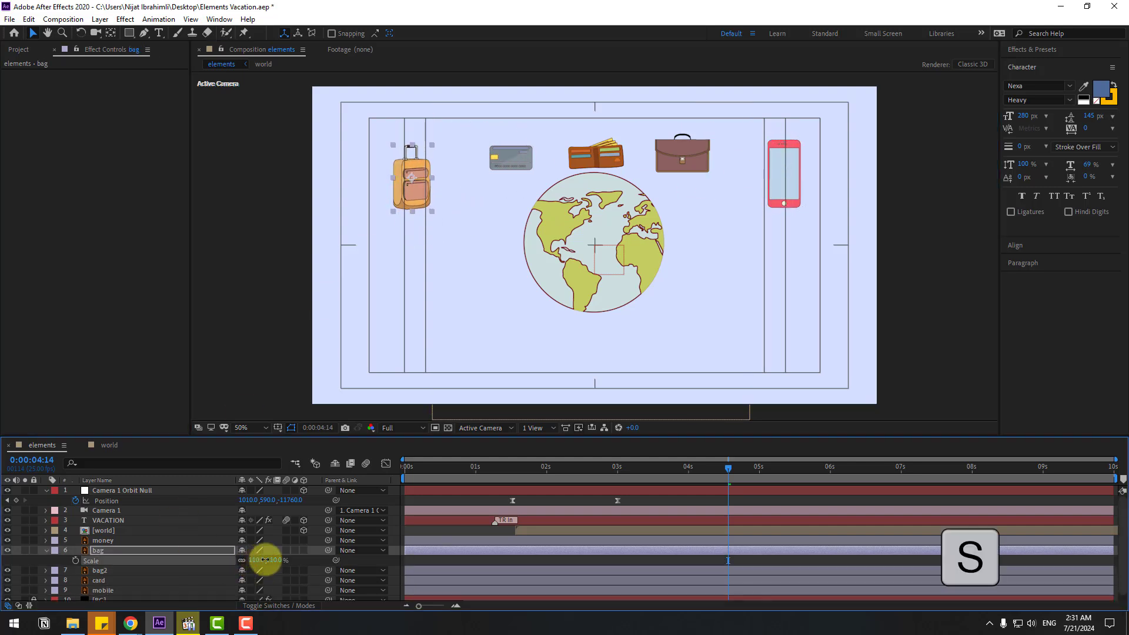
pyautogui.moveTo(266, 560); pyautogui.dragTo(284, 550)
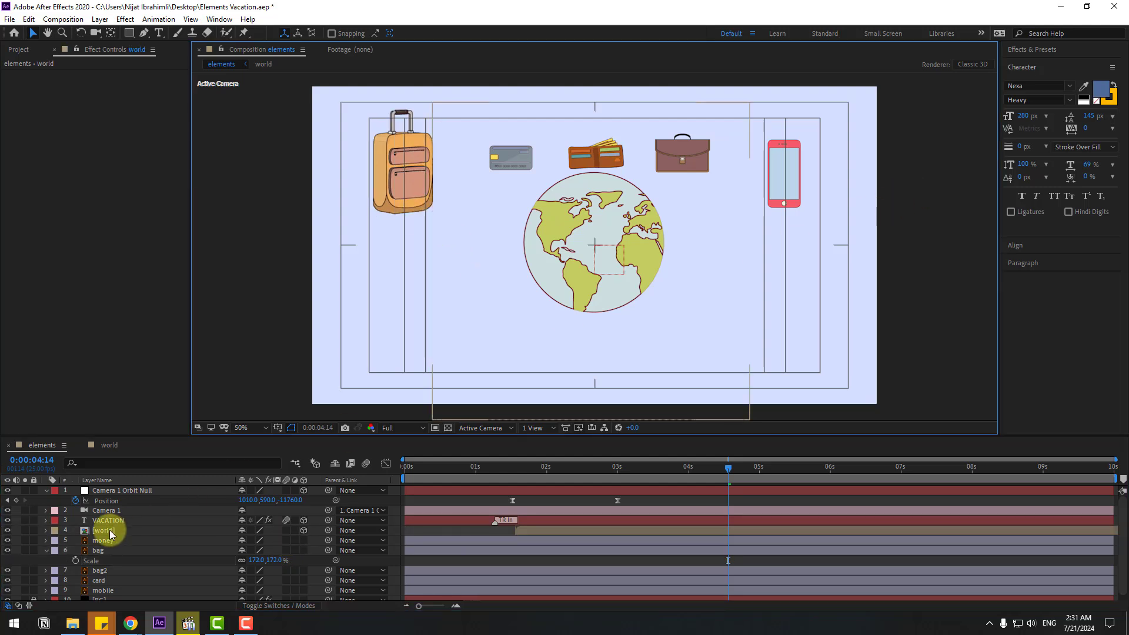
# - Lock the world layer, and place the briefcase in the frame's lower-left corner at 133% scale
pyautogui.click(86, 531)
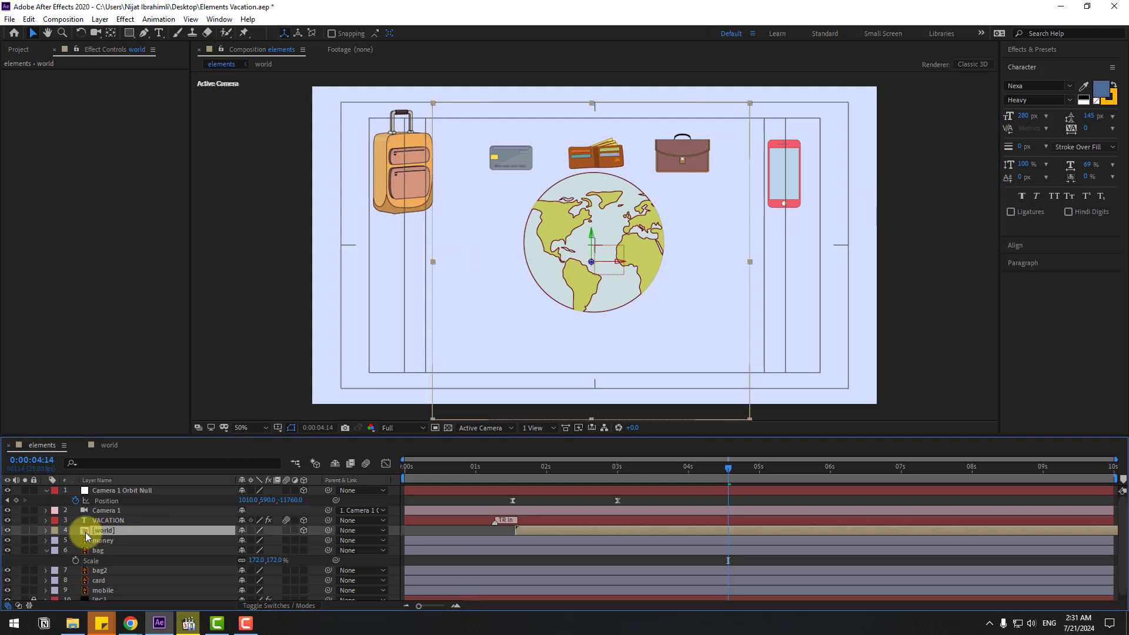
pyautogui.click(34, 530)
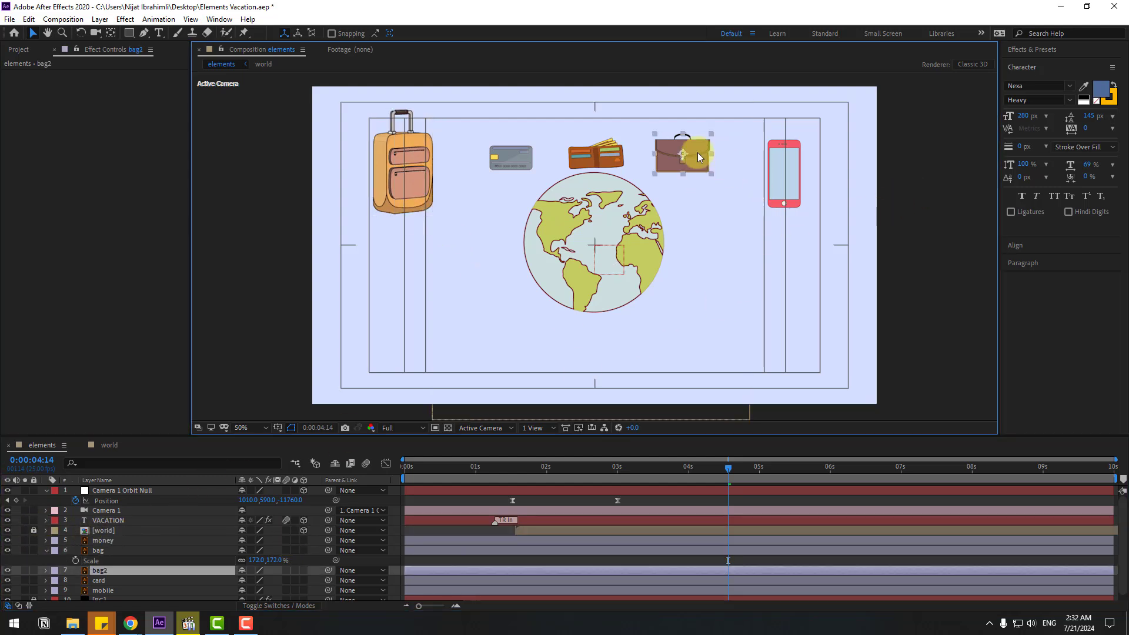
pyautogui.moveTo(697, 153); pyautogui.dragTo(423, 347)
pyautogui.press('s')
pyautogui.moveTo(253, 585); pyautogui.dragTo(244, 562)
# - Set the suitcase's scale to 157% and shift the phone slightly up and inward in the frame's upper-right corner
pyautogui.click(422, 175)
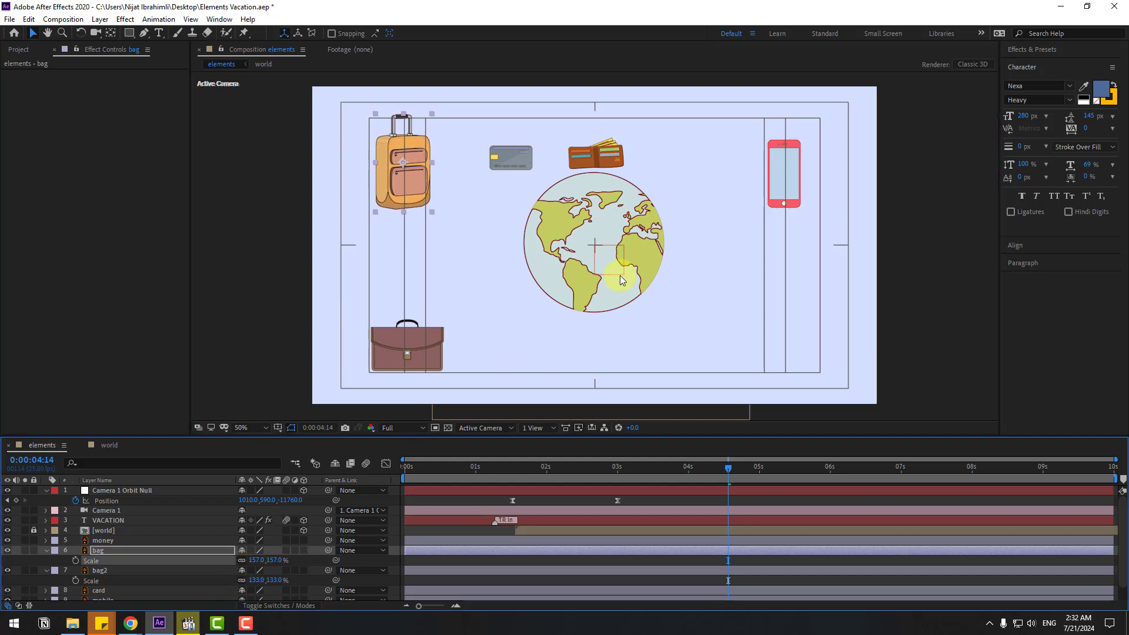
pyautogui.moveTo(601, 277); pyautogui.dragTo(597, 262)
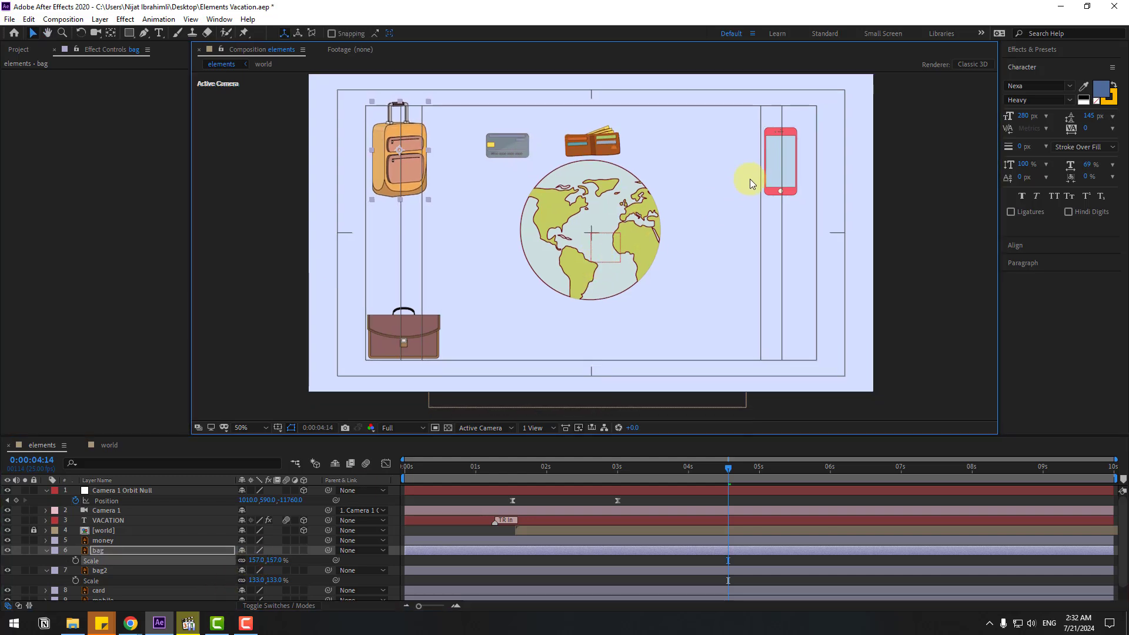
pyautogui.moveTo(772, 176); pyautogui.dragTo(594, 120)
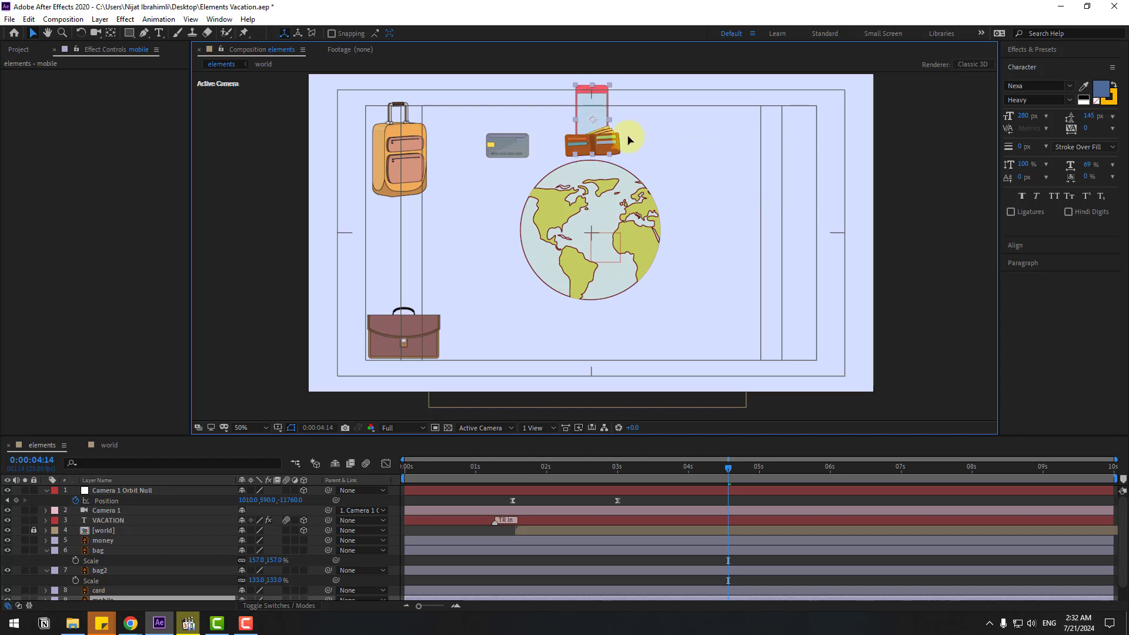
pyautogui.hotkey('ctrl', 'z')
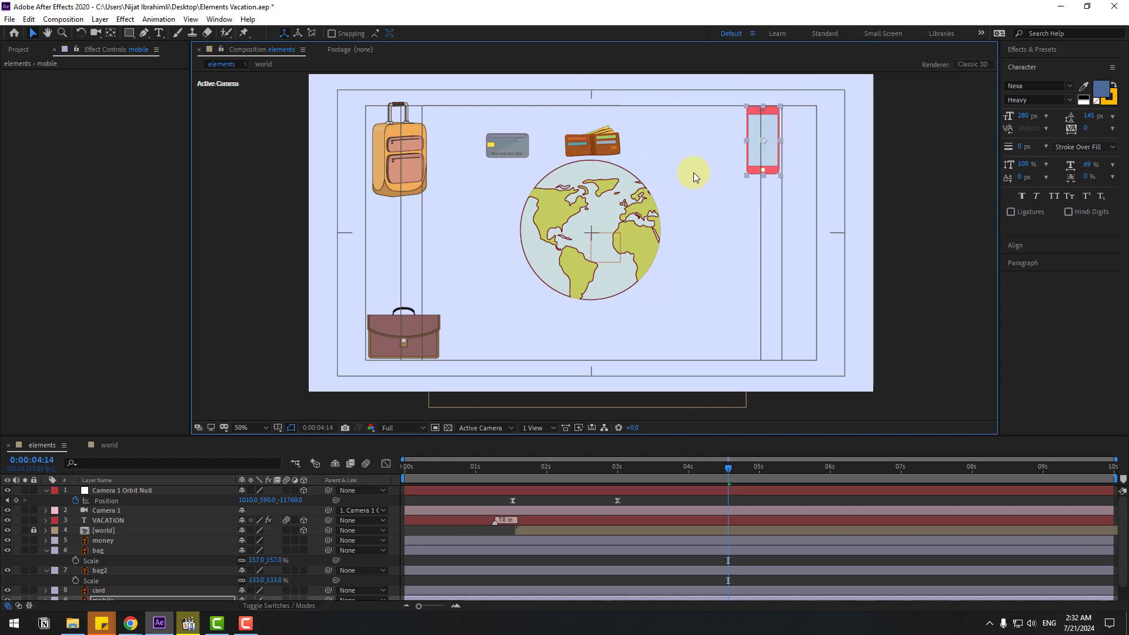
# - Move the wallet to the lower-right area of the frame and set its scale to 164%
pyautogui.click(608, 147)
pyautogui.moveTo(608, 150); pyautogui.dragTo(802, 294)
pyautogui.click(188, 542)
pyautogui.press('s')
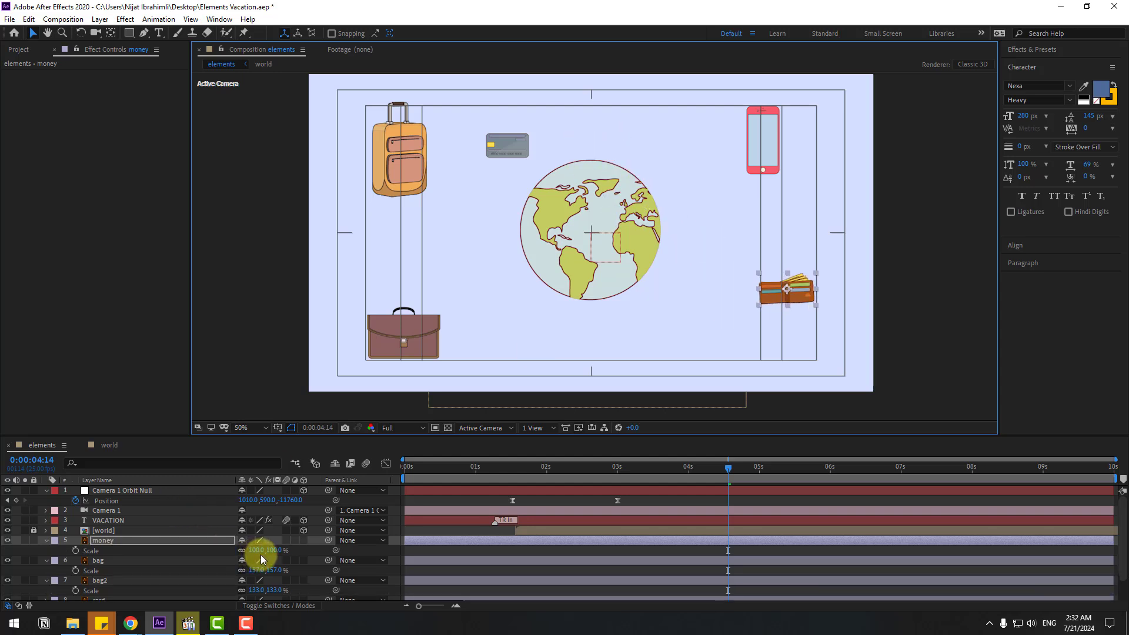
pyautogui.moveTo(259, 550); pyautogui.dragTo(296, 539)
# - Position the credit card centred above the globe and set its scale to 150%
pyautogui.click(494, 136)
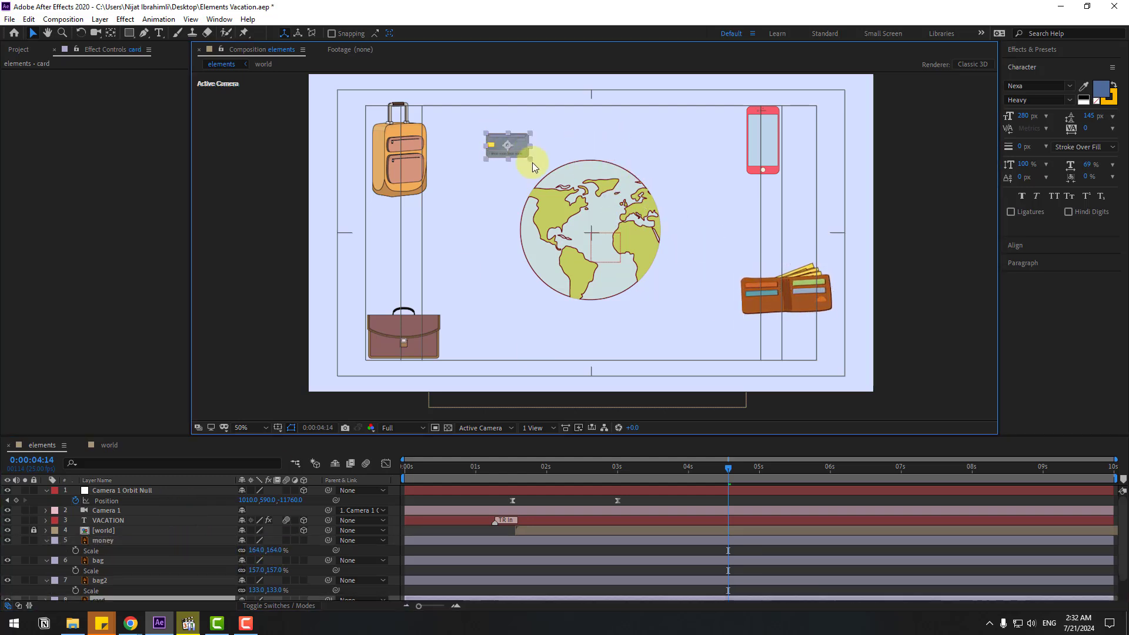
pyautogui.moveTo(514, 152); pyautogui.dragTo(600, 120)
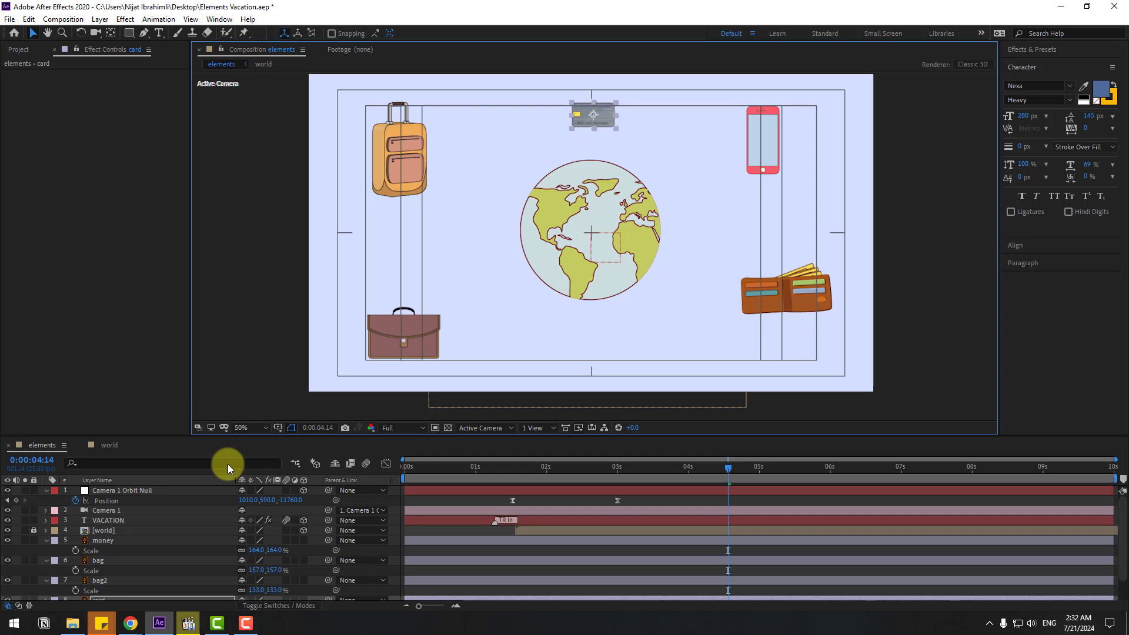
pyautogui.press('s')
pyautogui.scroll(-2, 252, 581)
pyautogui.moveTo(256, 581); pyautogui.dragTo(280, 574)
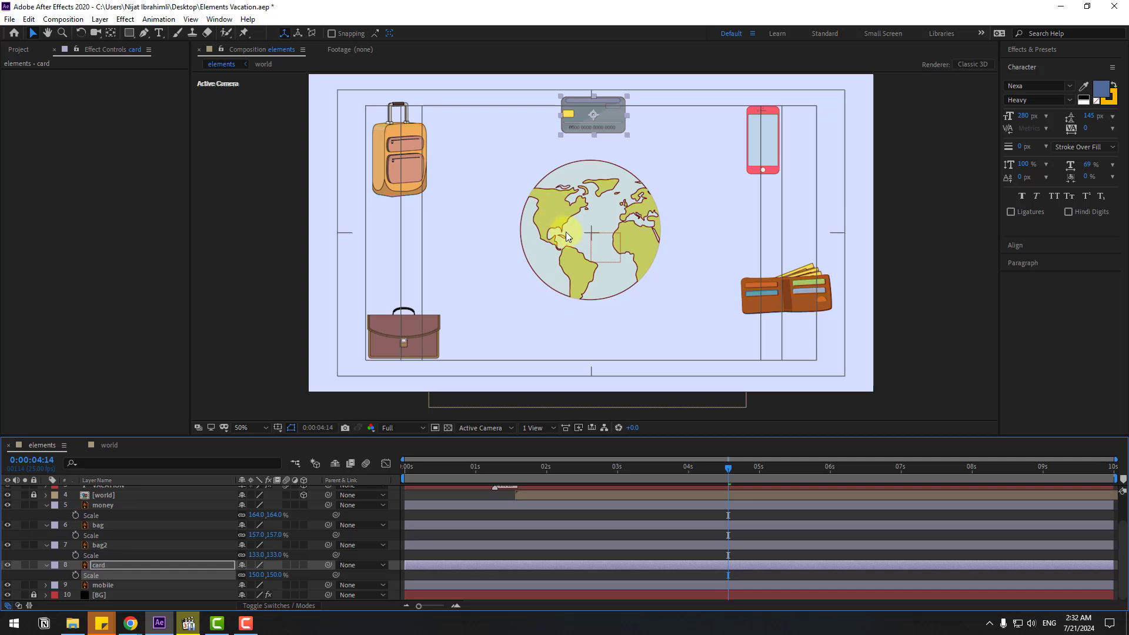
pyautogui.moveTo(593, 121); pyautogui.dragTo(592, 123)
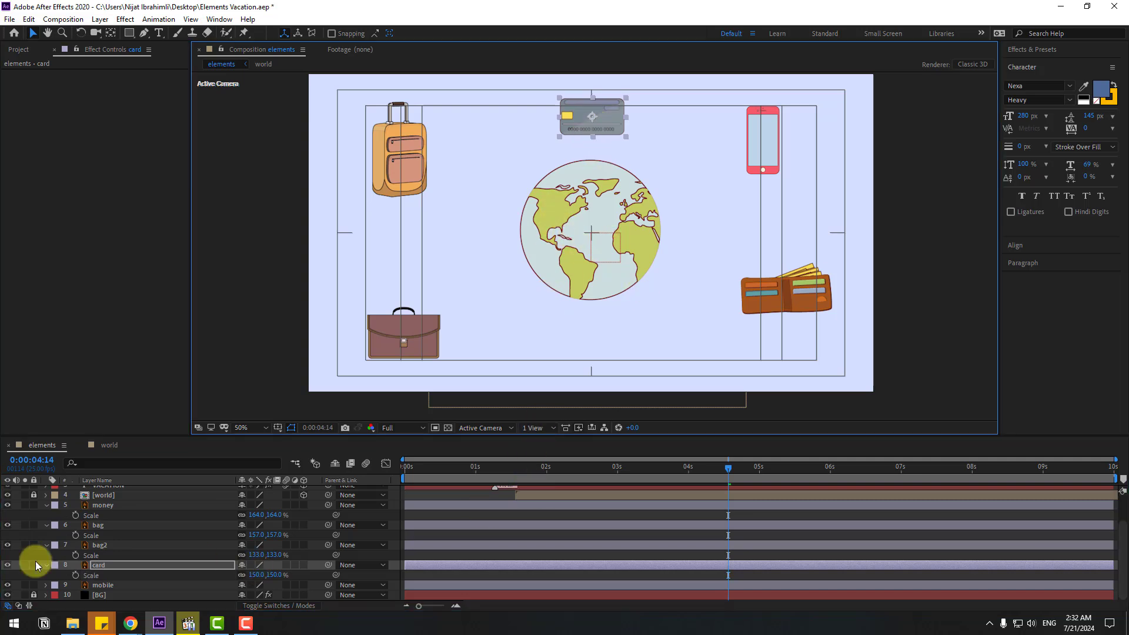
# - Apply Animation Composer 3's Overshoot Scale From Anchor Point preset as an In transition to the money, bag, bag2 and card layers
pyautogui.scroll(2, 106, 549)
pyautogui.keyDown('shift'); pyautogui.click(97, 535); pyautogui.keyUp('shift')
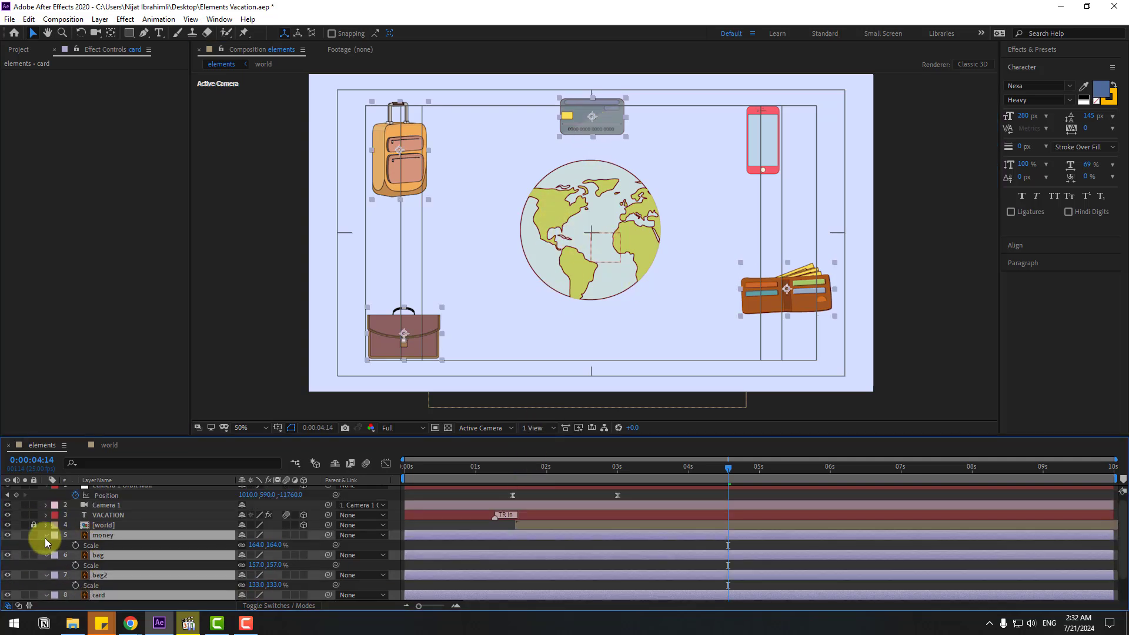
pyautogui.click(45, 535)
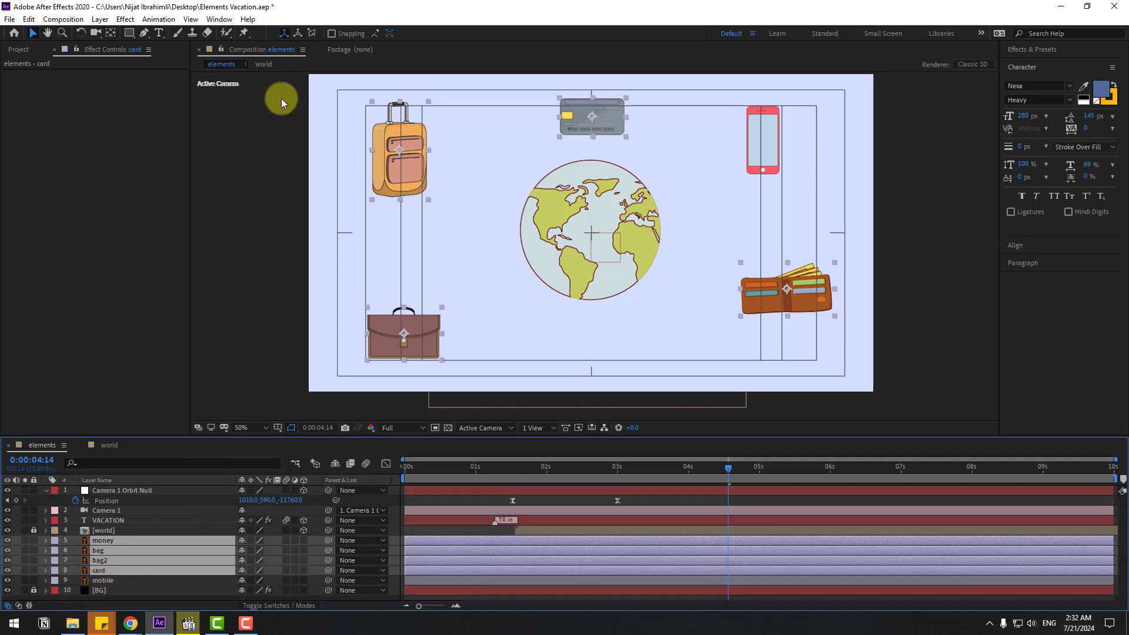
pyautogui.click(218, 21)
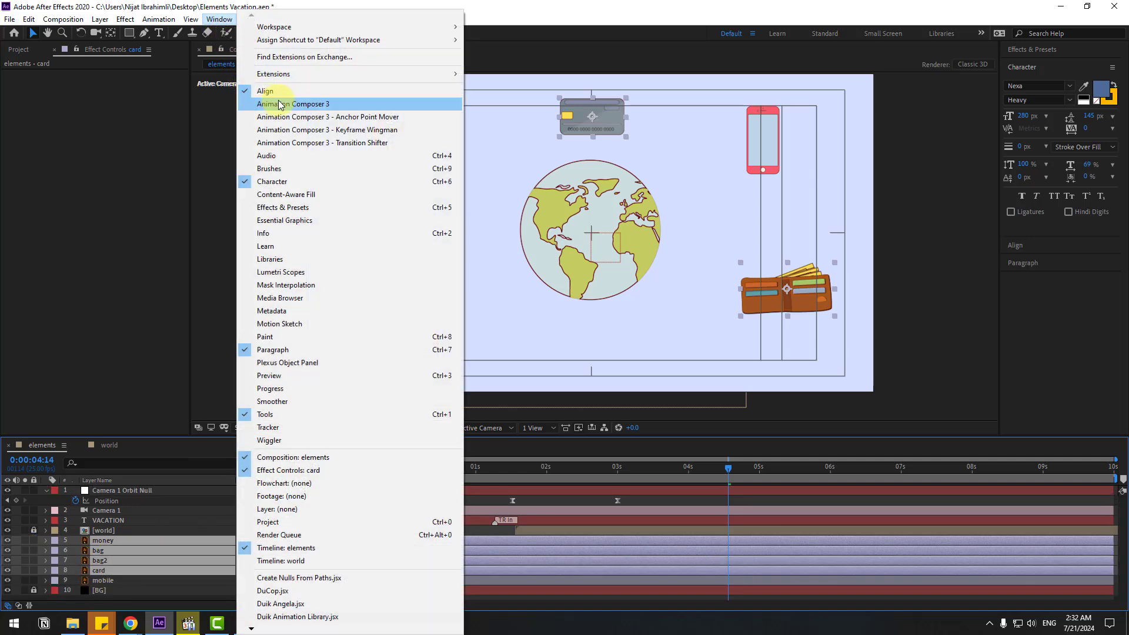
pyautogui.click(308, 105)
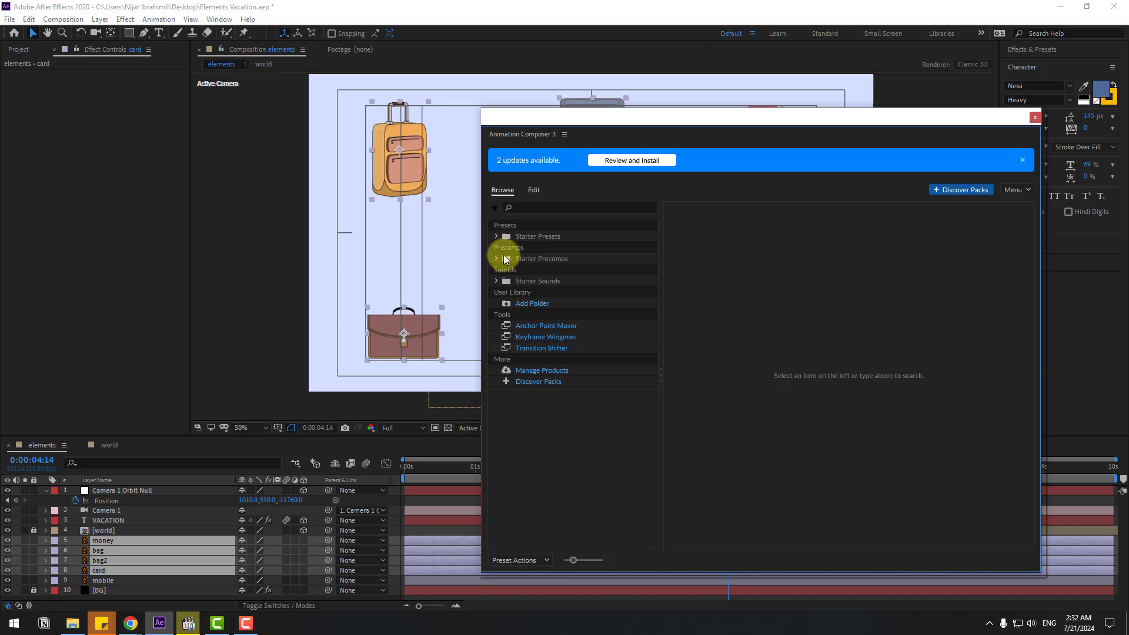
pyautogui.click(497, 236)
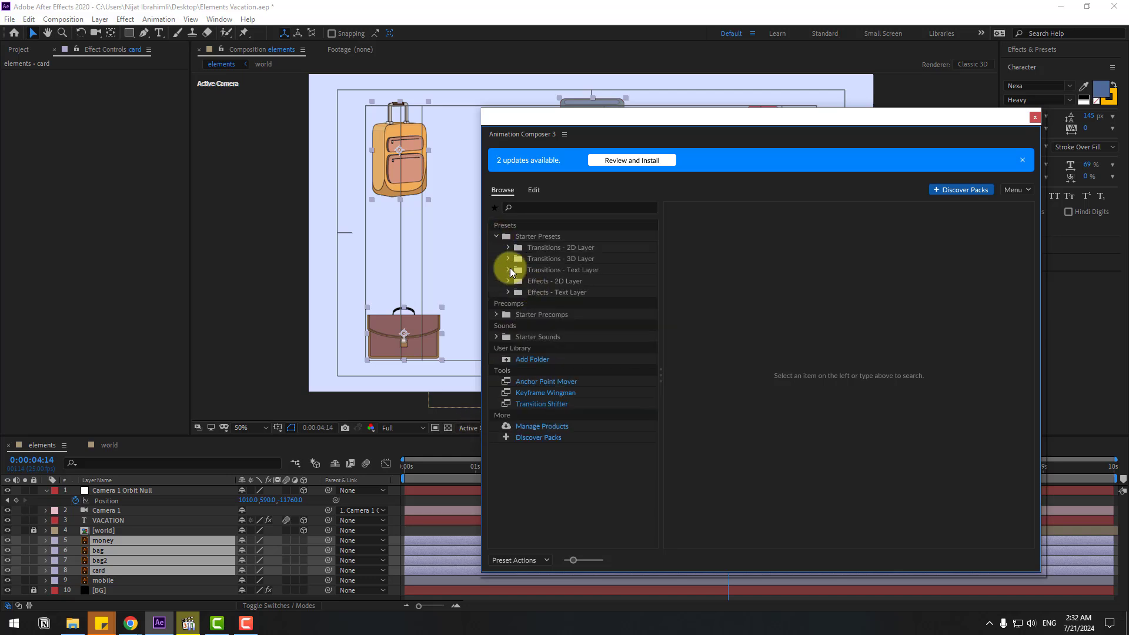
pyautogui.click(510, 249)
pyautogui.click(507, 248)
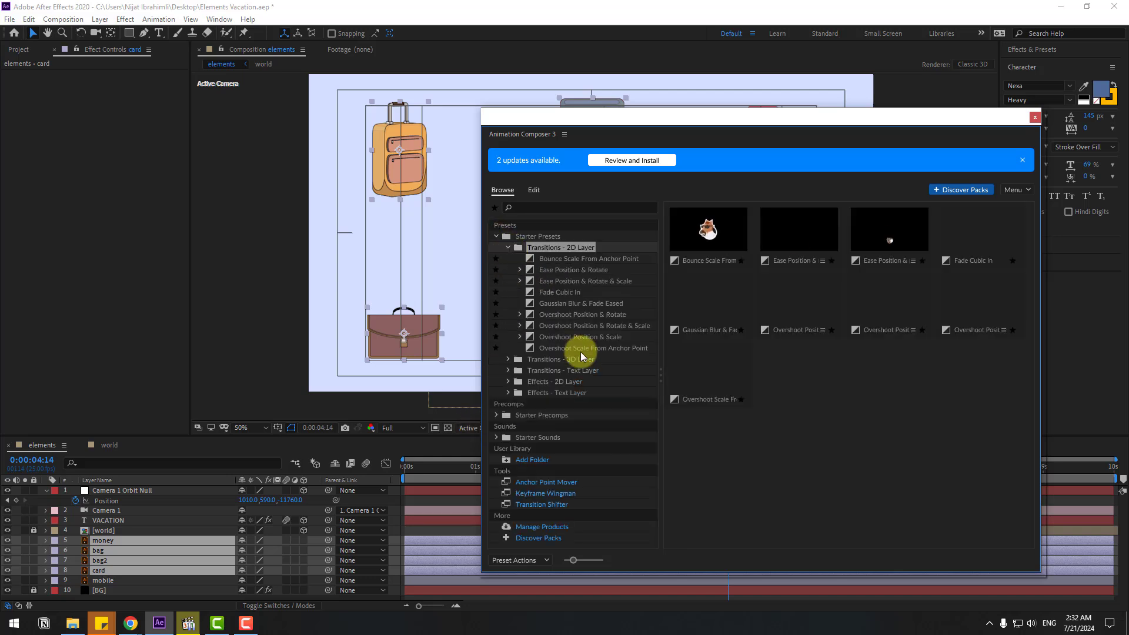
pyautogui.click(565, 348)
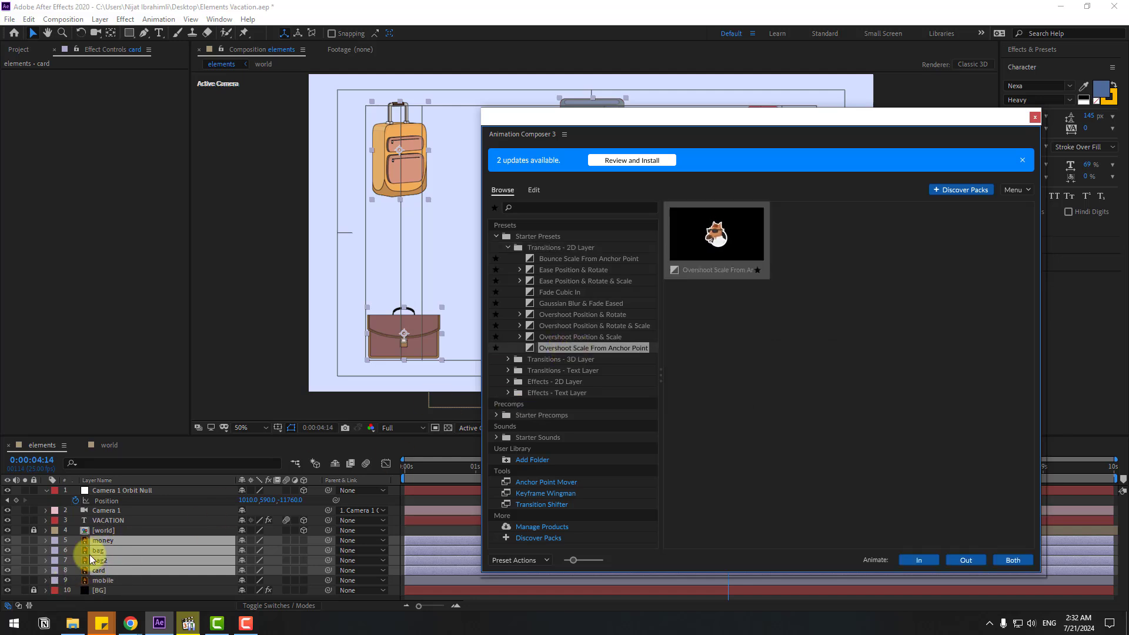
pyautogui.click(921, 561)
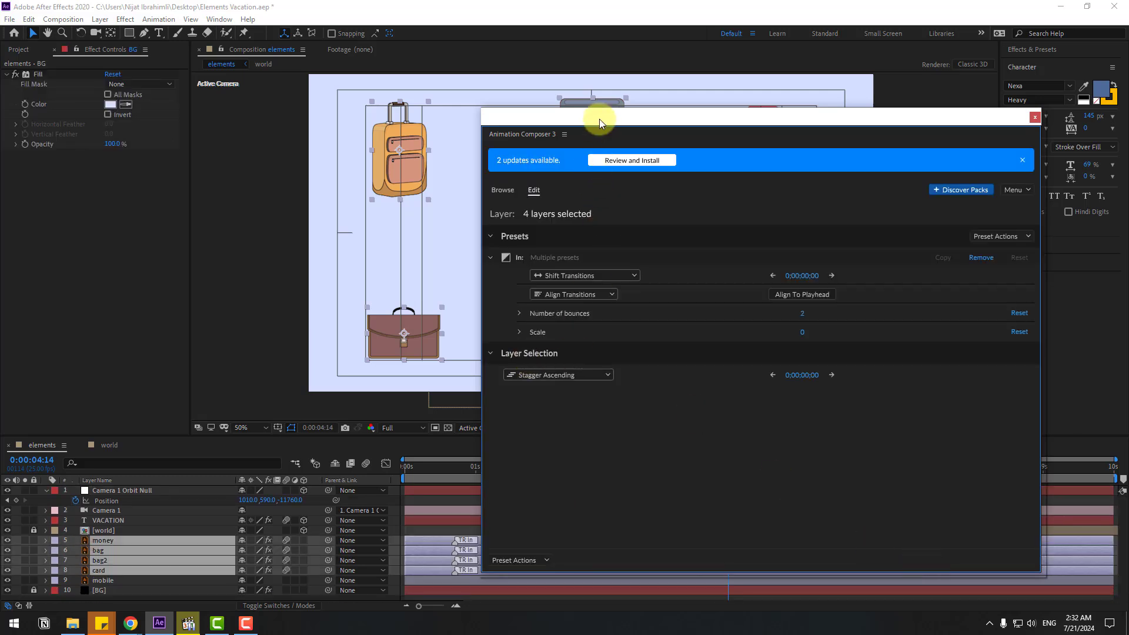
pyautogui.moveTo(599, 119)
pyautogui.mouseDown()
pyautogui.moveTo(609, 142)
pyautogui.moveTo(611, 131)
pyautogui.mouseUp()
pyautogui.click(513, 201)
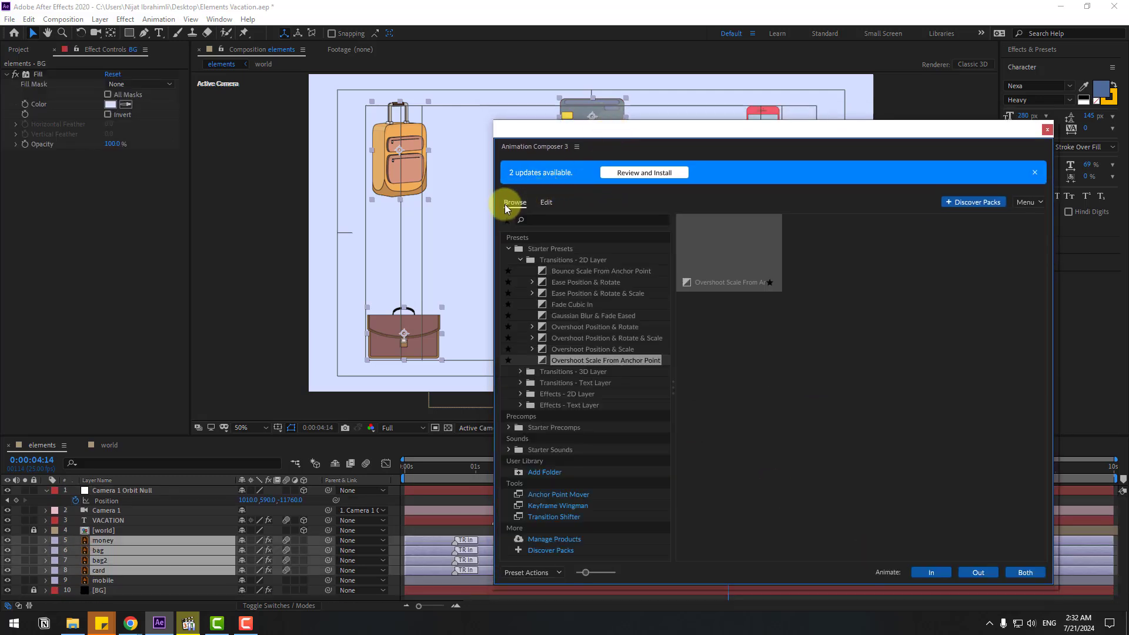
# - Apply the Cosine Rotate effect from the 2D Layer Transformations presets to the money, bag, bag2 and card layers
pyautogui.click(519, 259)
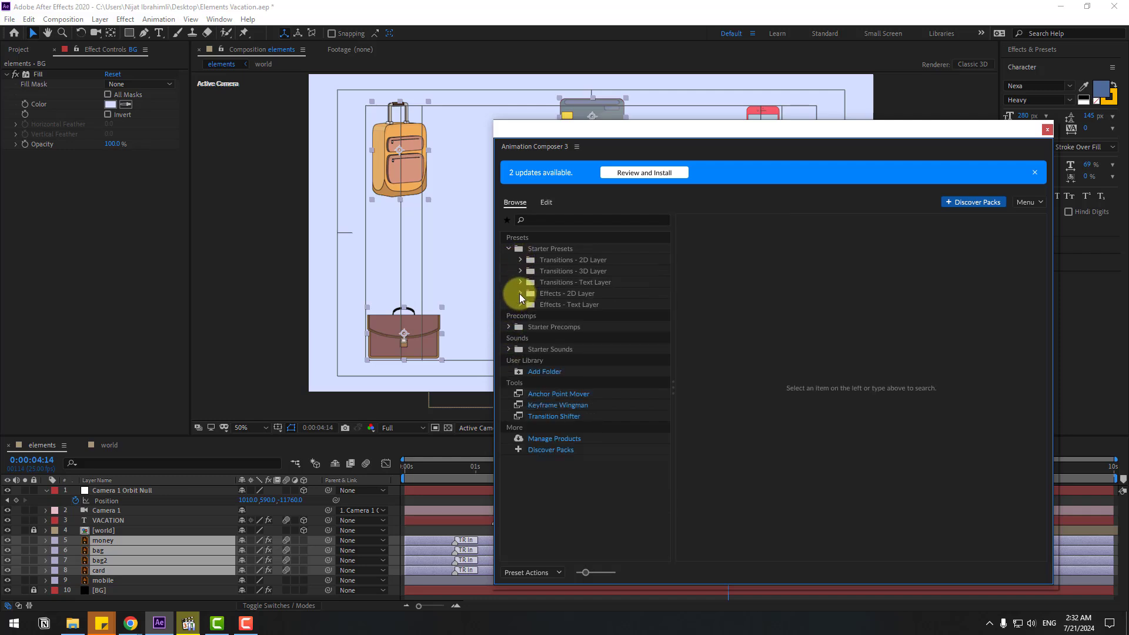
pyautogui.click(520, 293)
pyautogui.click(531, 304)
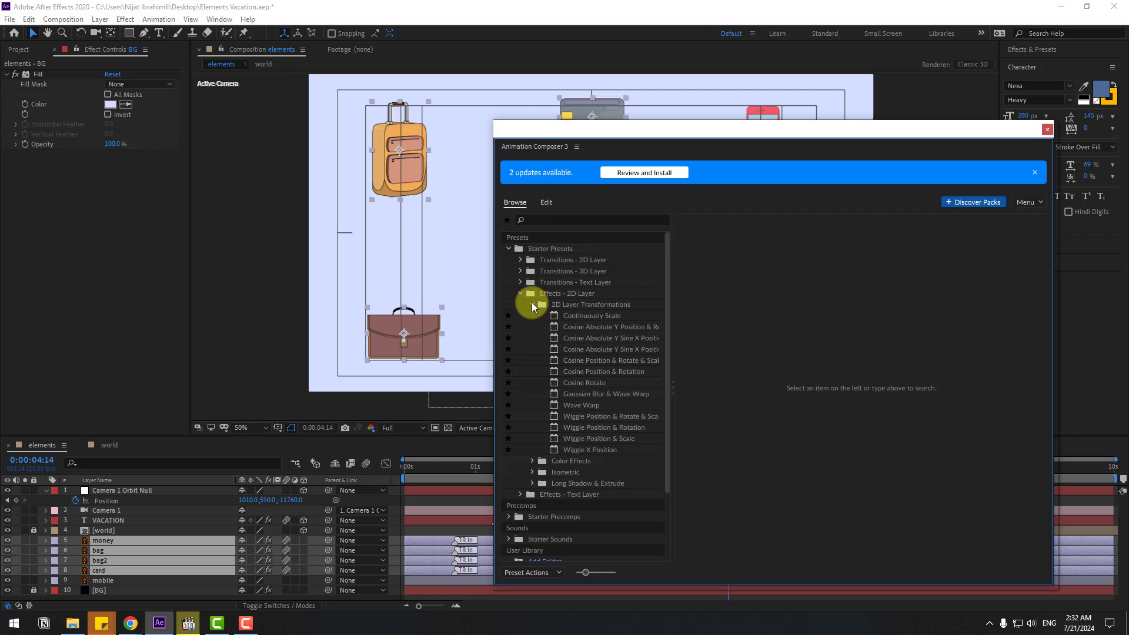
pyautogui.click(585, 383)
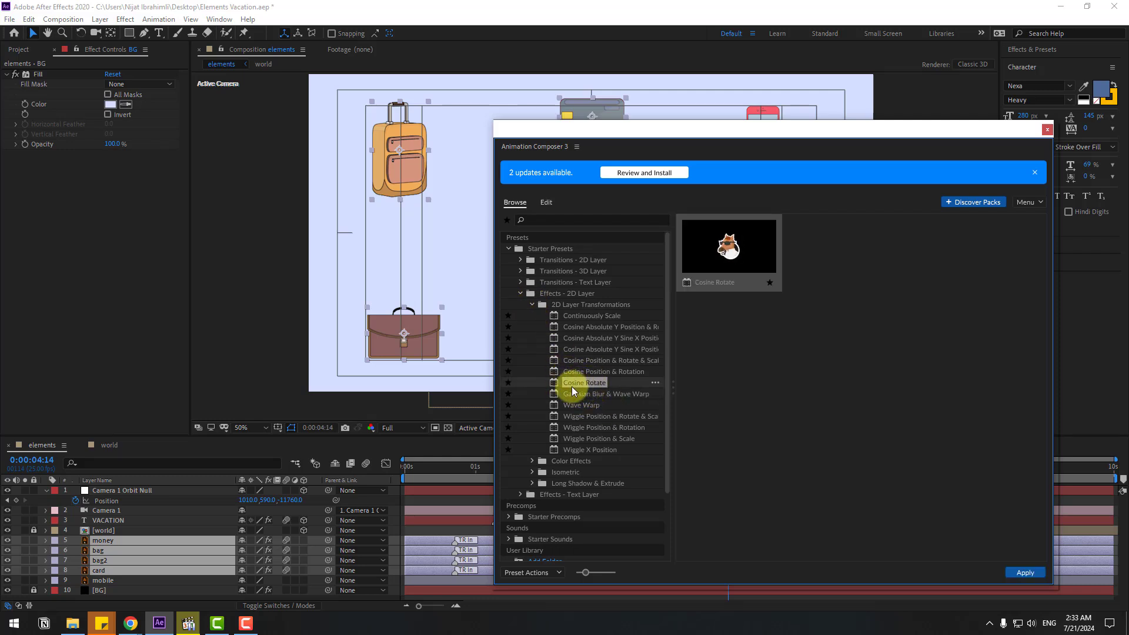
pyautogui.click(1022, 572)
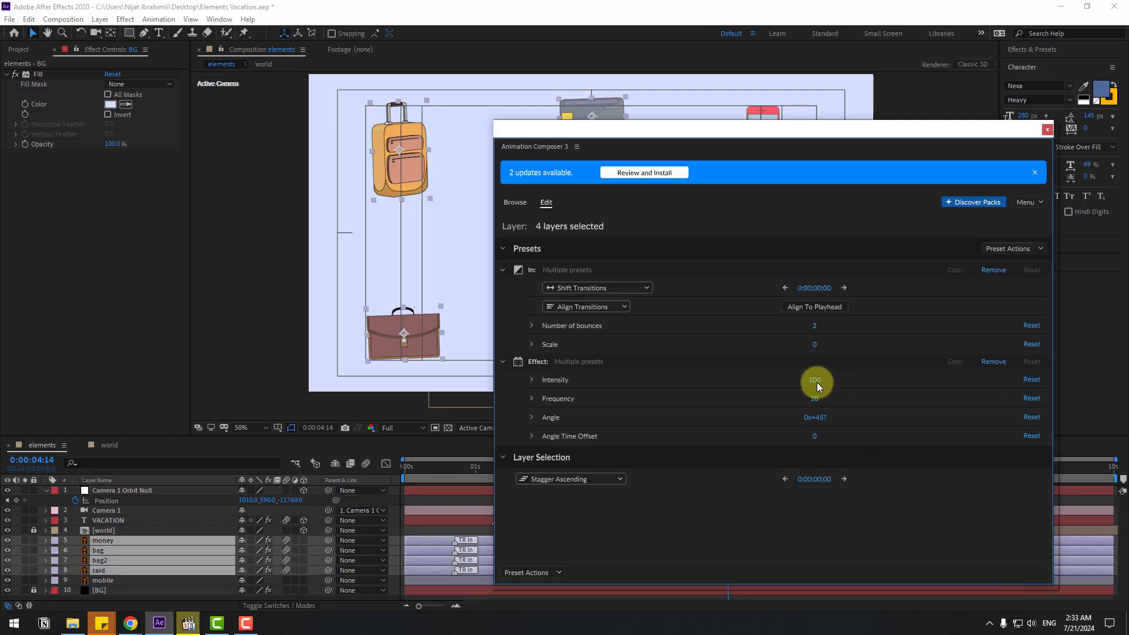
# - Set the Cosine Rotate intensity to 10 on the four layers, preview the motion and close Animation Composer 3
pyautogui.click(816, 381)
pyautogui.write('10')
pyautogui.press('Return')
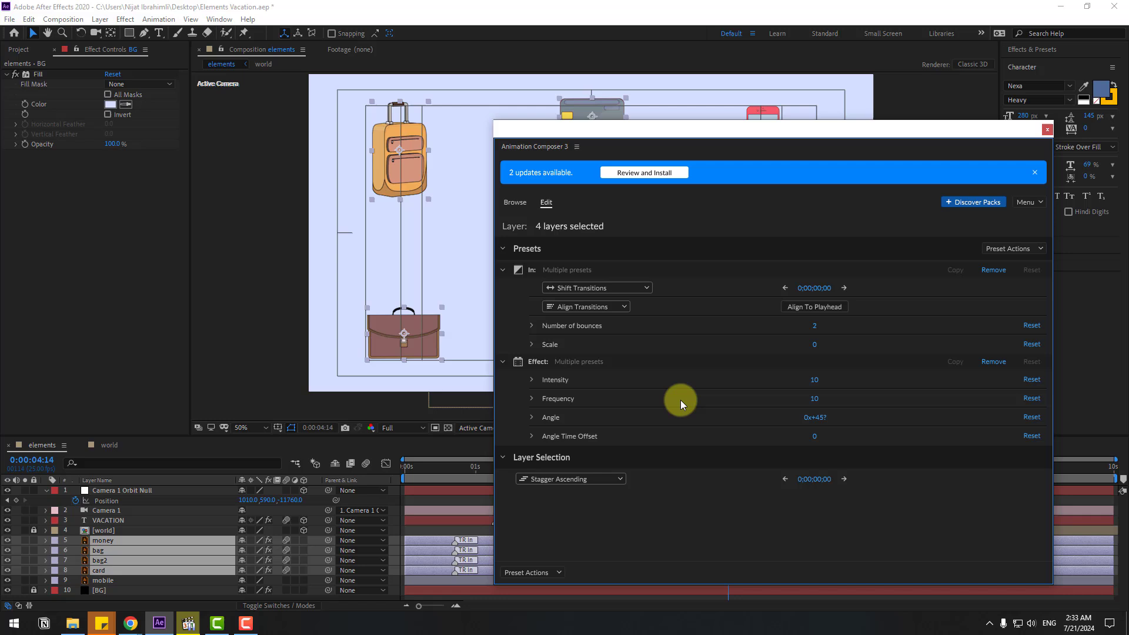
pyautogui.click(442, 468)
pyautogui.press('space')
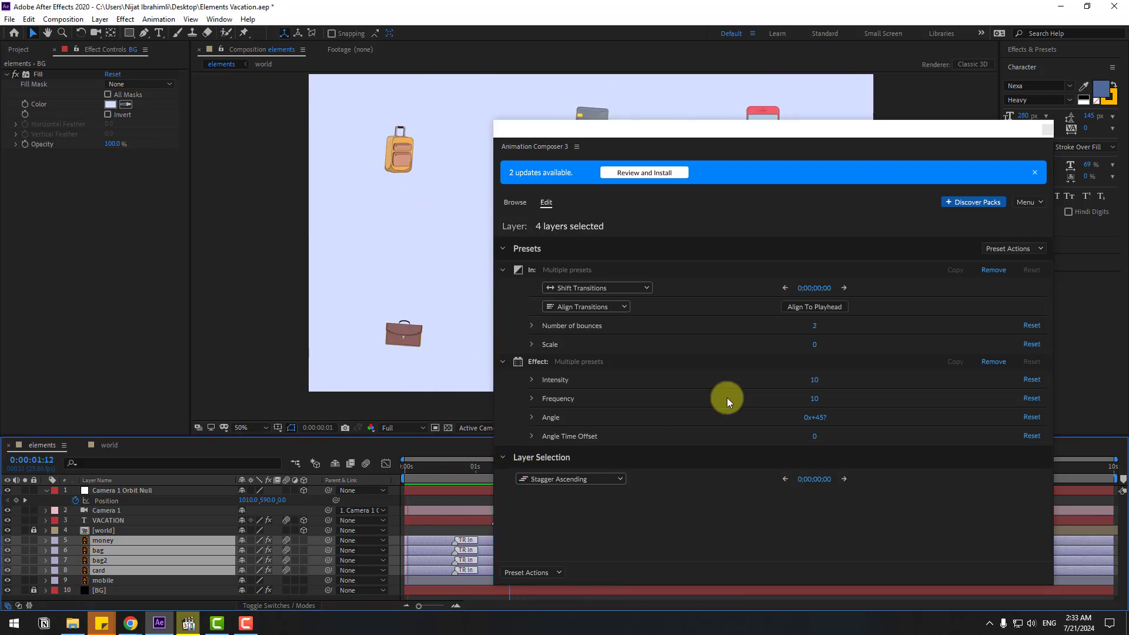
pyautogui.click(1047, 128)
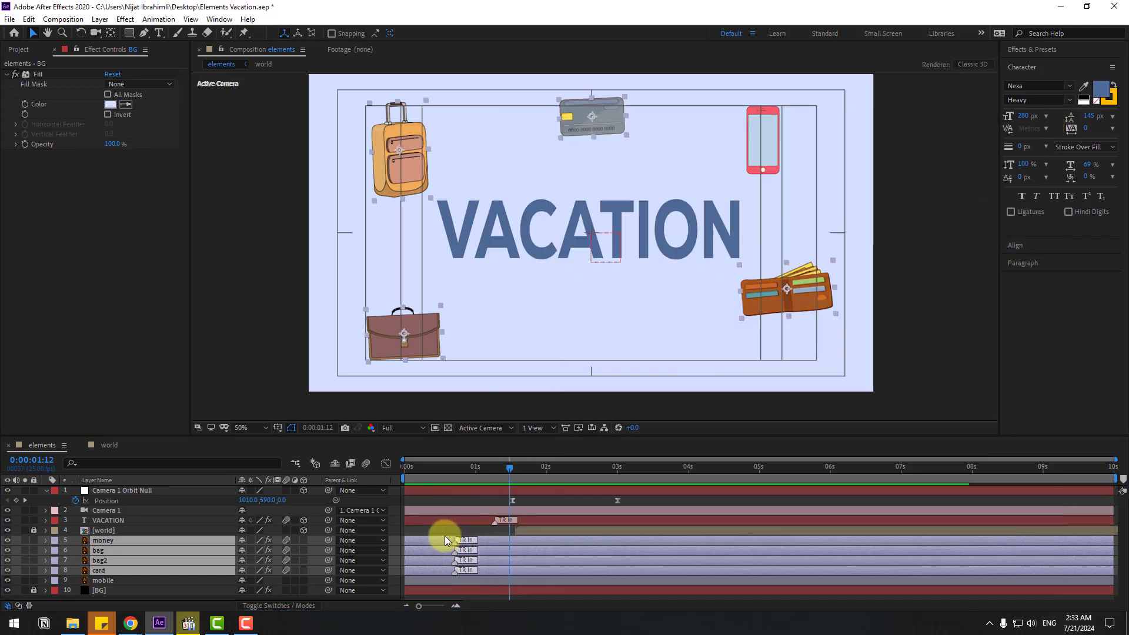
# - Shift the money, bag, bag2 and card layers together so they start at 0:00:03:02, just after the camera move
pyautogui.moveTo(412, 541); pyautogui.dragTo(573, 505)
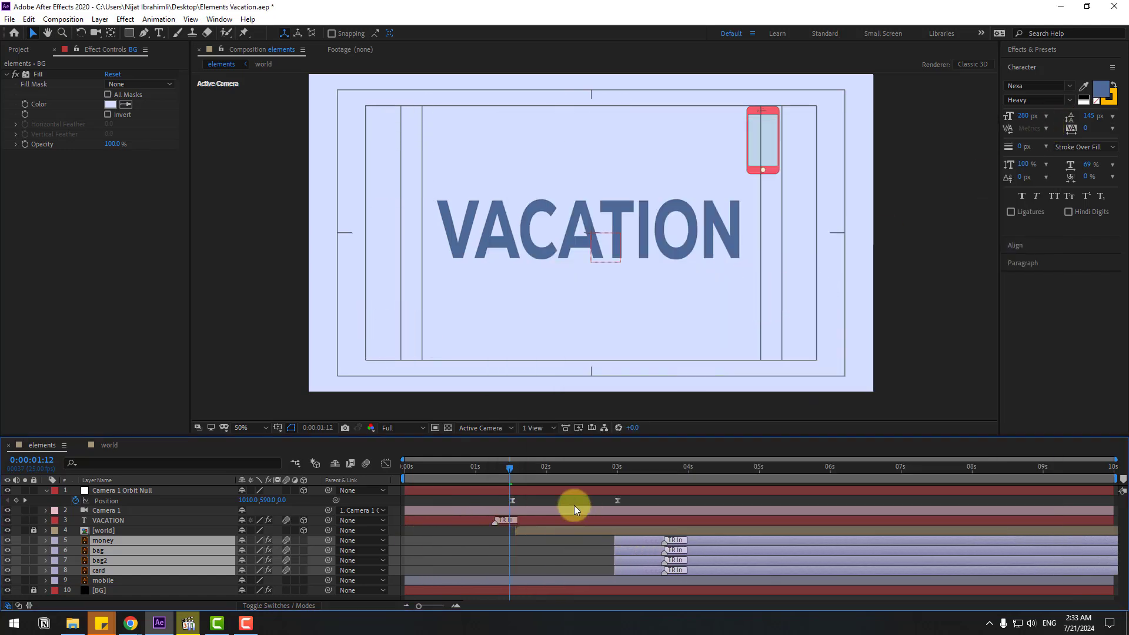
pyautogui.moveTo(516, 467); pyautogui.dragTo(597, 468)
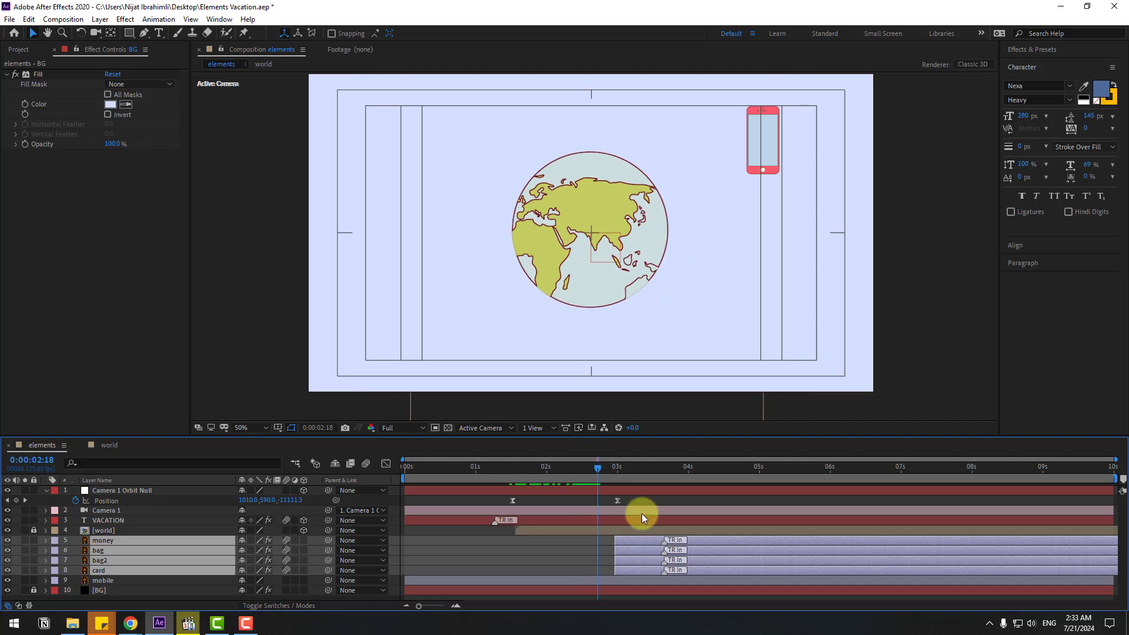
pyautogui.moveTo(634, 539); pyautogui.dragTo(671, 538)
pyautogui.moveTo(595, 468); pyautogui.dragTo(622, 468)
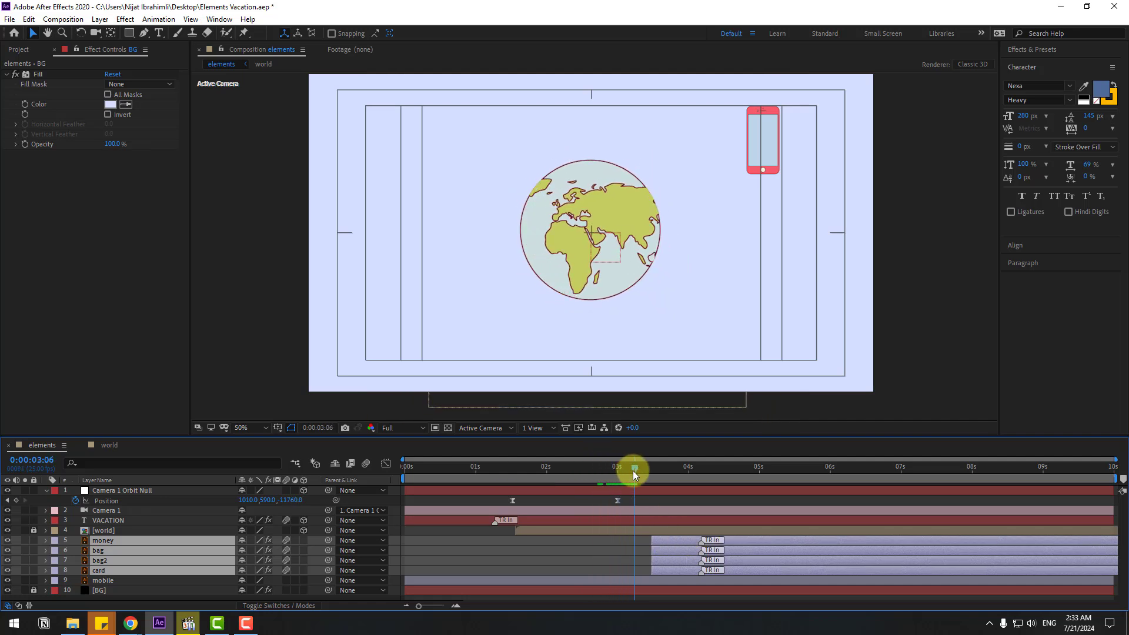
pyautogui.moveTo(658, 540); pyautogui.dragTo(639, 541)
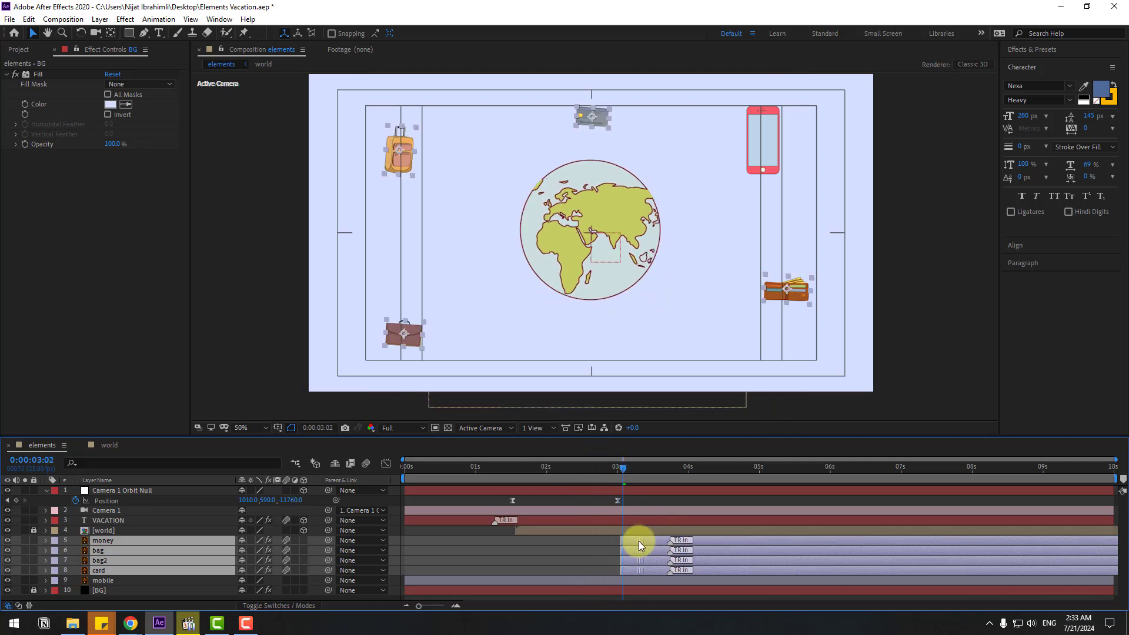
# - Set the work area to start just before 3 s and preview the illustrations' entrance
pyautogui.click(571, 559)
pyautogui.press('space')
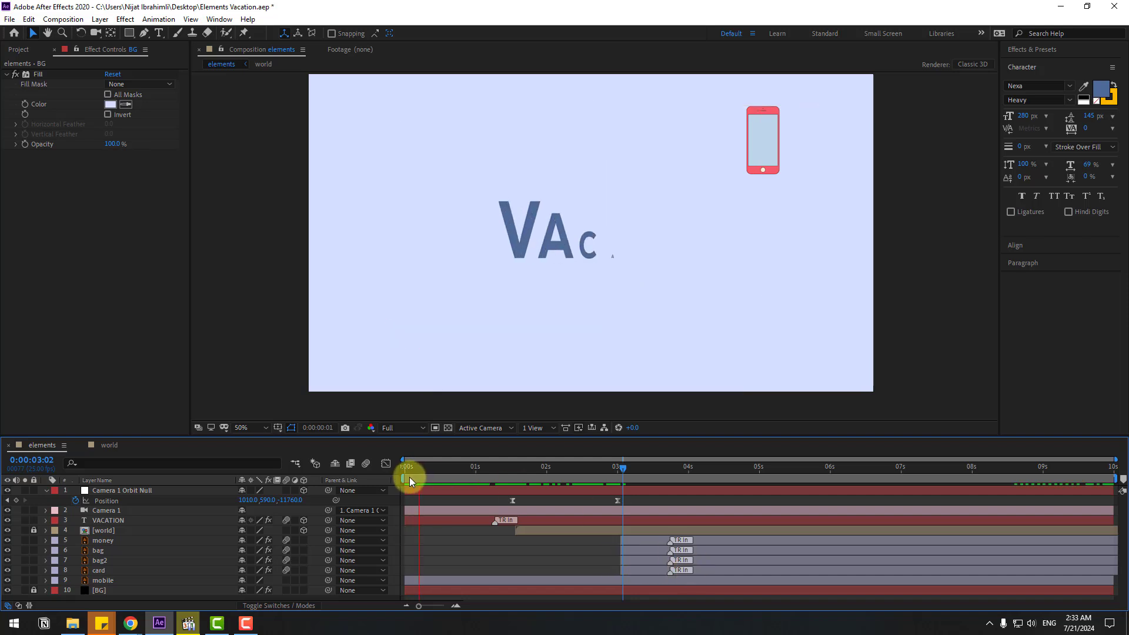
pyautogui.press('space')
pyautogui.moveTo(404, 479); pyautogui.dragTo(623, 480)
pyautogui.press('space')
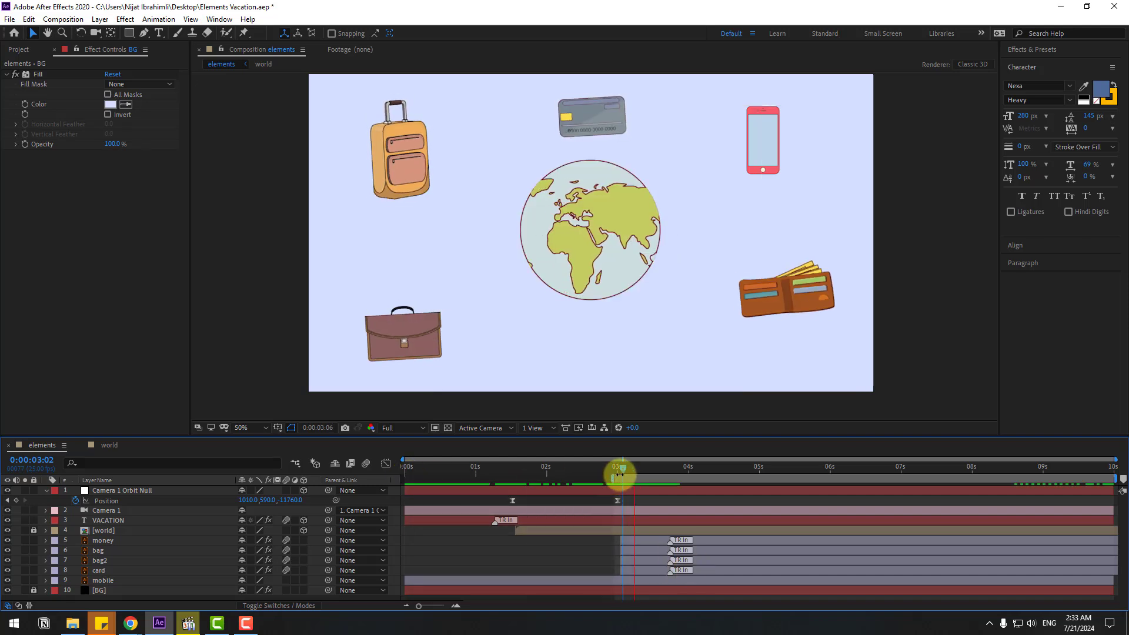
# - Lengthen the In transitions of the card, bag2, bag and money layers so they end at about 4.7 to 4.8 s
pyautogui.click(671, 540)
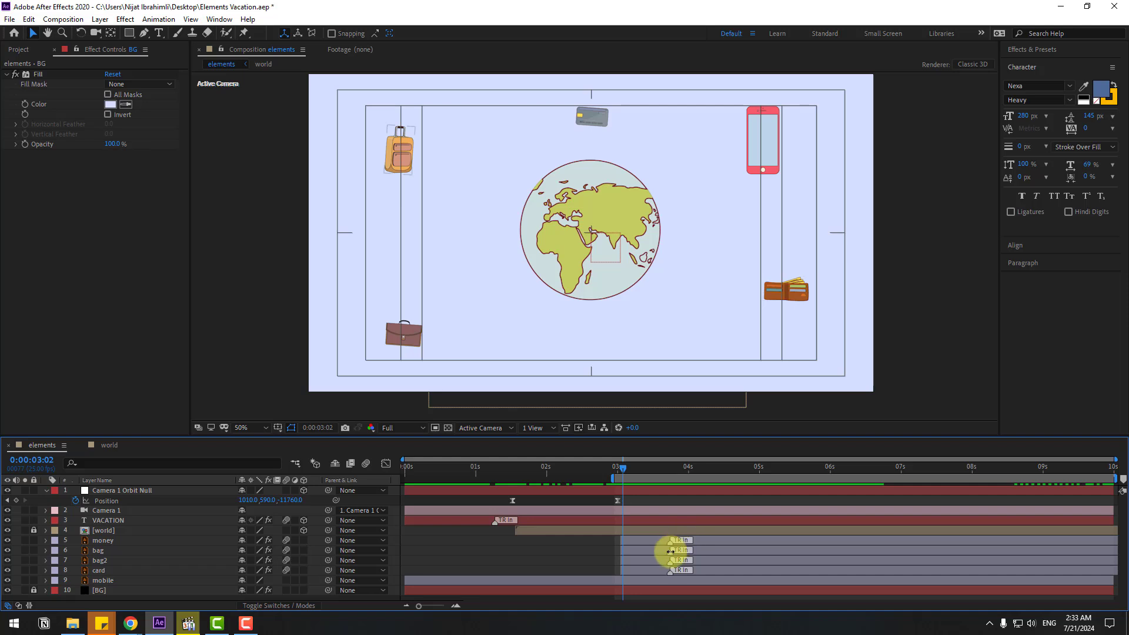
pyautogui.moveTo(672, 572); pyautogui.dragTo(746, 572)
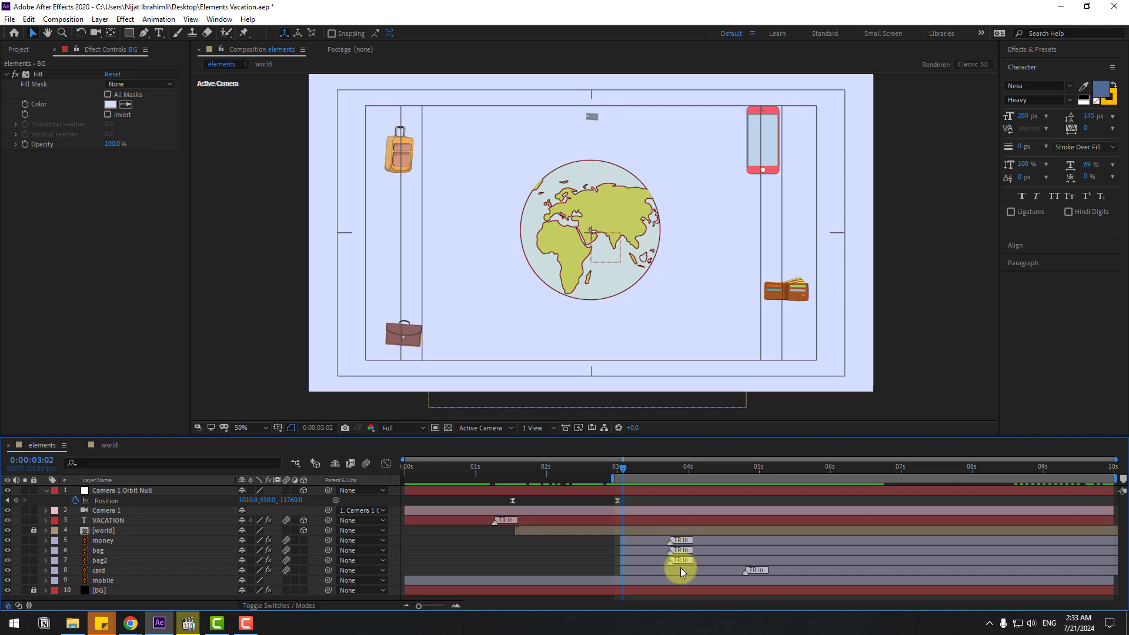
pyautogui.moveTo(670, 563); pyautogui.dragTo(740, 563)
pyautogui.moveTo(672, 549)
pyautogui.mouseDown()
pyautogui.moveTo(733, 550)
pyautogui.moveTo(680, 537)
pyautogui.moveTo(737, 540)
pyautogui.mouseUp()
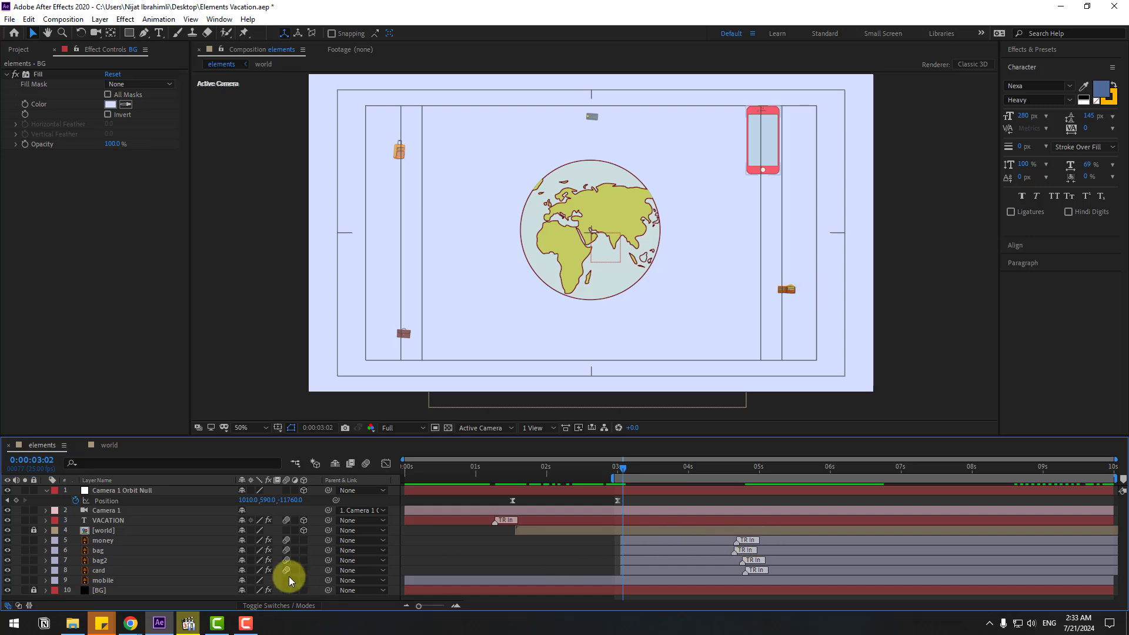
# - Apply Animation Composer 3's Overshoot Scale From Anchor Point preset as an In transition to the mobile layer
pyautogui.click(104, 580)
pyautogui.click(219, 19)
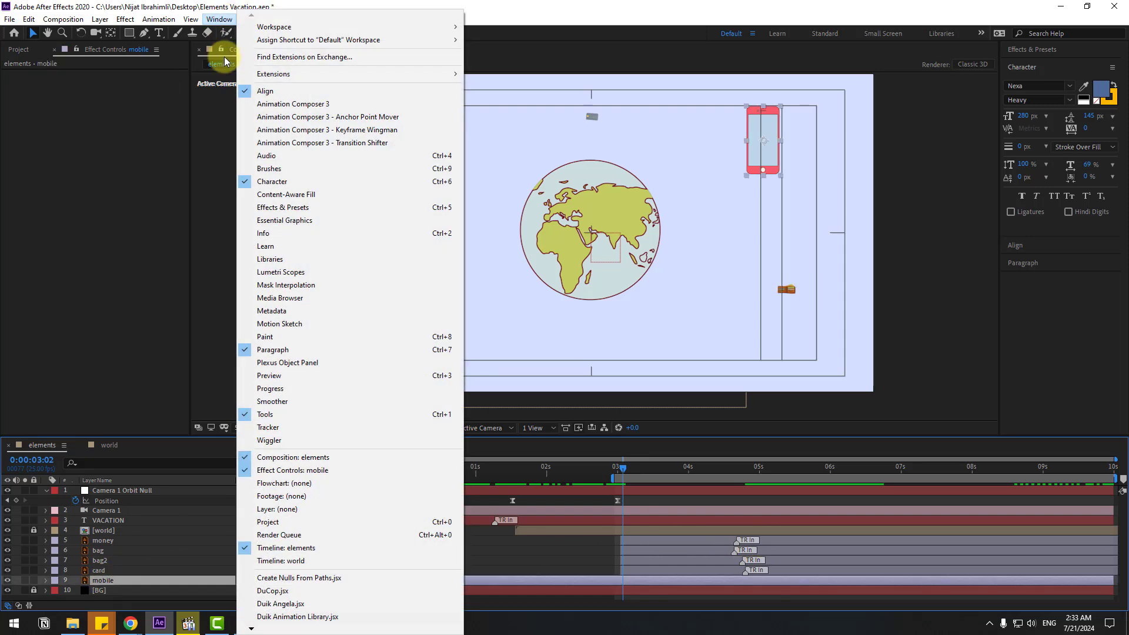
pyautogui.click(261, 104)
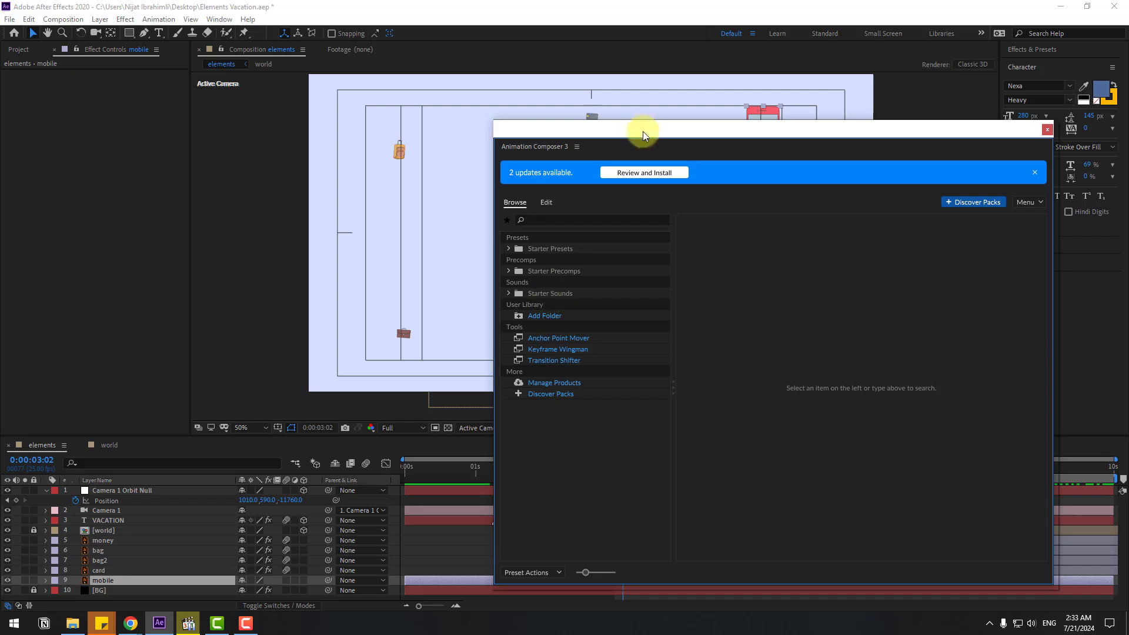
pyautogui.moveTo(633, 139); pyautogui.dragTo(640, 265)
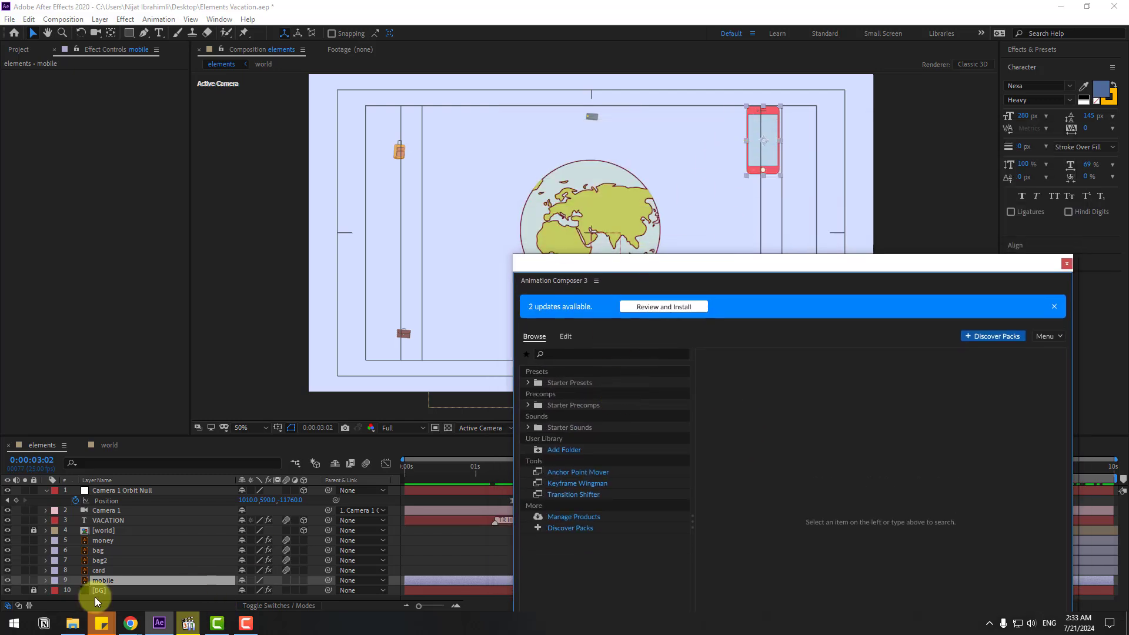
pyautogui.click(528, 382)
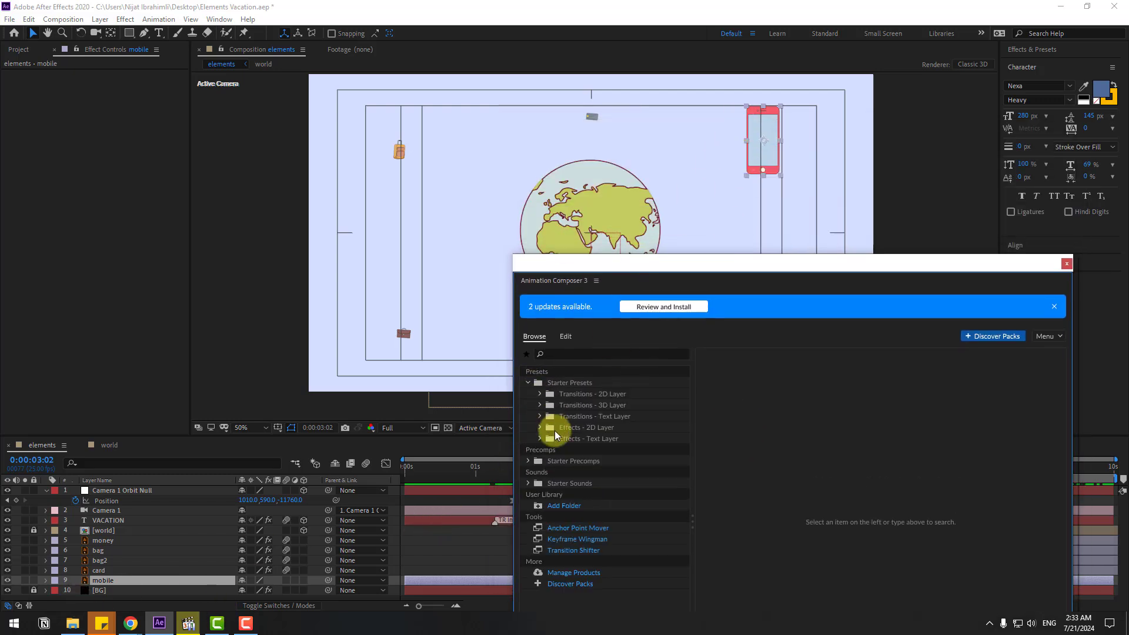
pyautogui.click(540, 395)
pyautogui.click(594, 494)
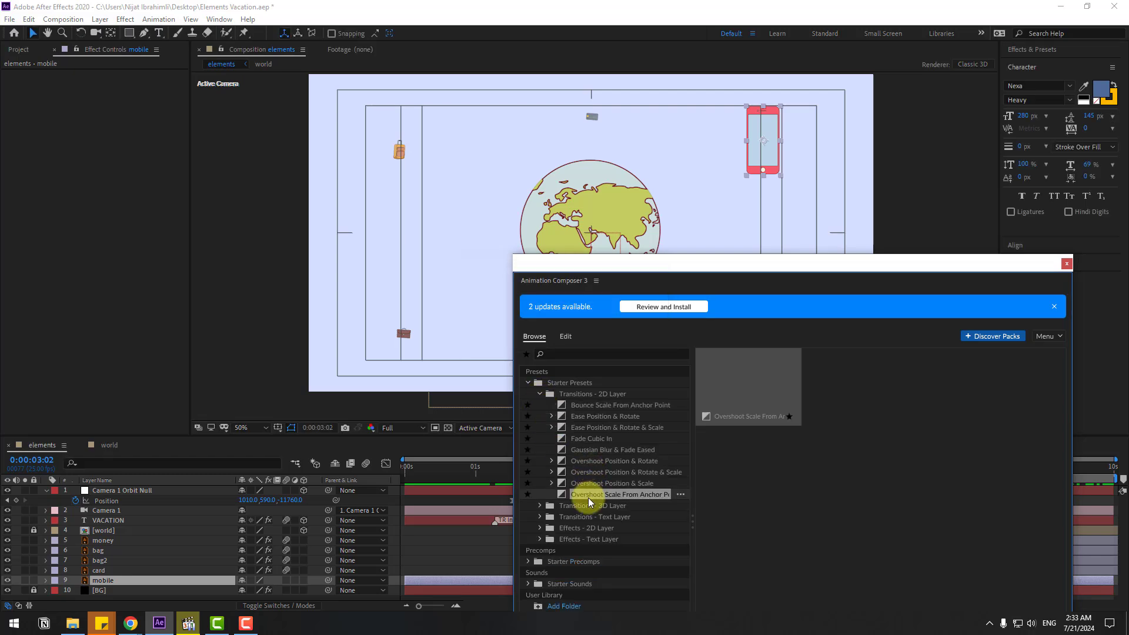
pyautogui.moveTo(751, 259); pyautogui.dragTo(747, 177)
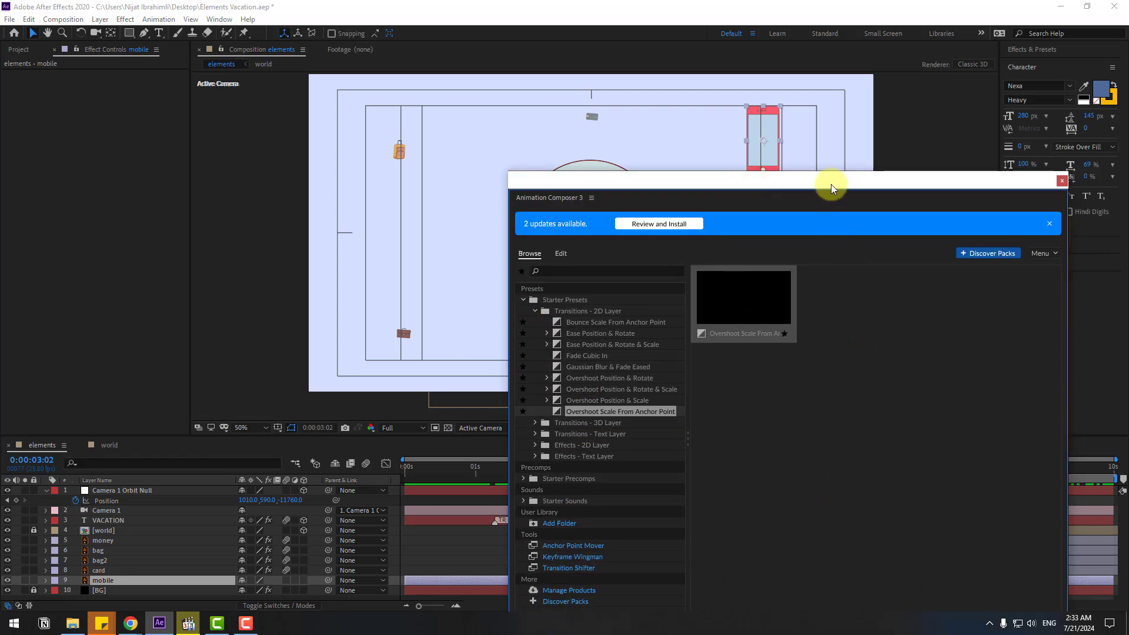
pyautogui.moveTo(831, 184); pyautogui.dragTo(816, 126)
pyautogui.click(930, 564)
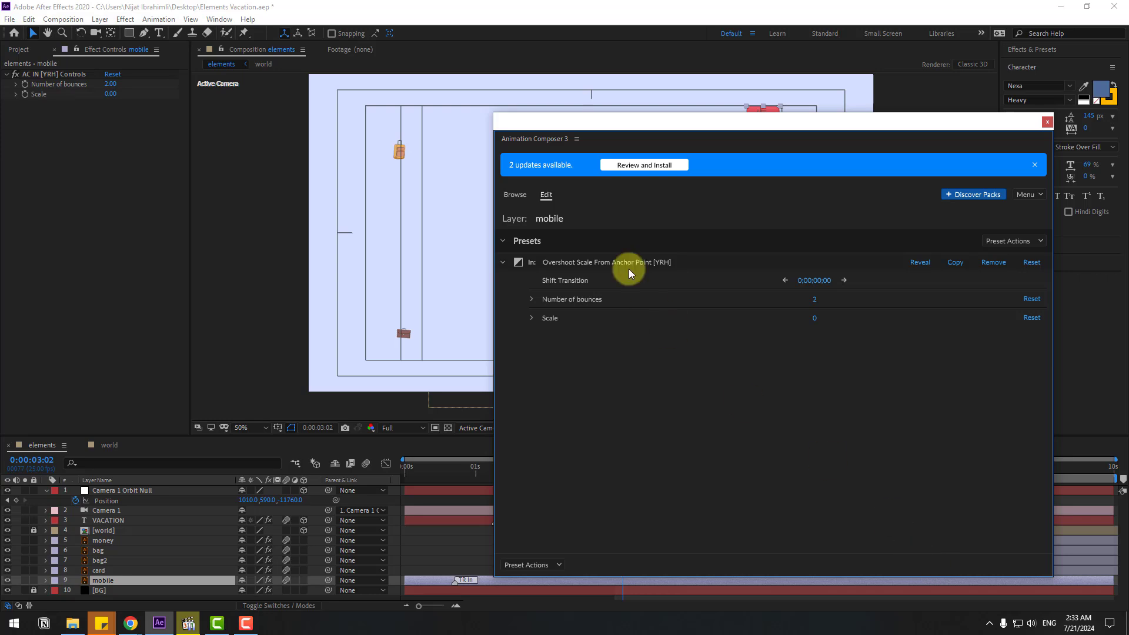
# - Add the Cosine Rotate effect to the mobile layer with intensity 10, and close Animation Composer 3
pyautogui.click(515, 195)
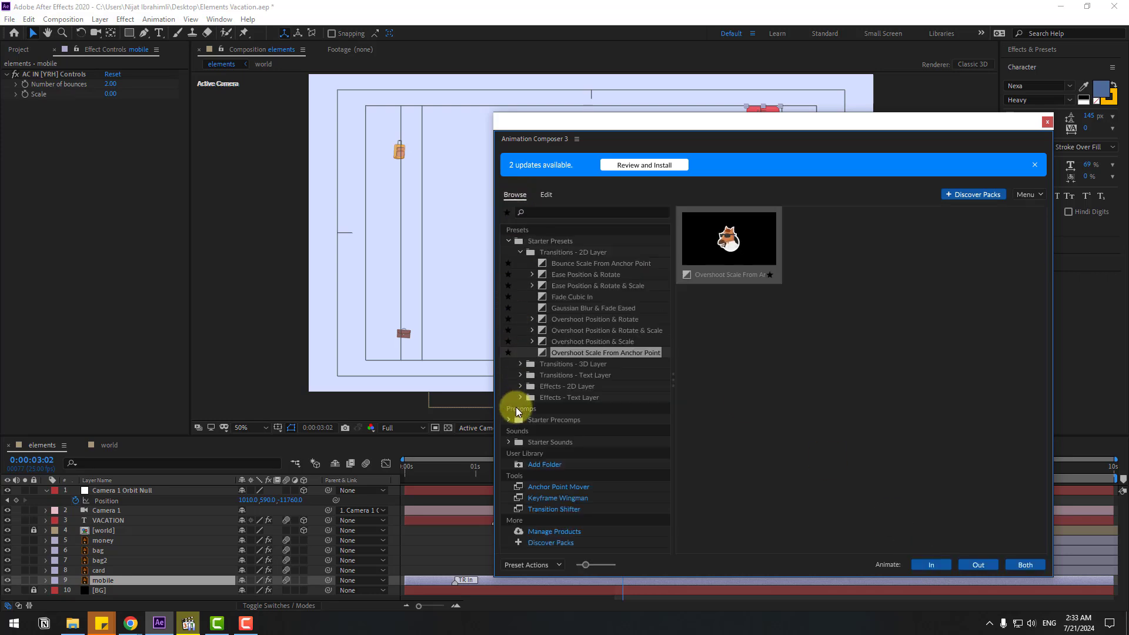
pyautogui.click(521, 386)
pyautogui.click(531, 399)
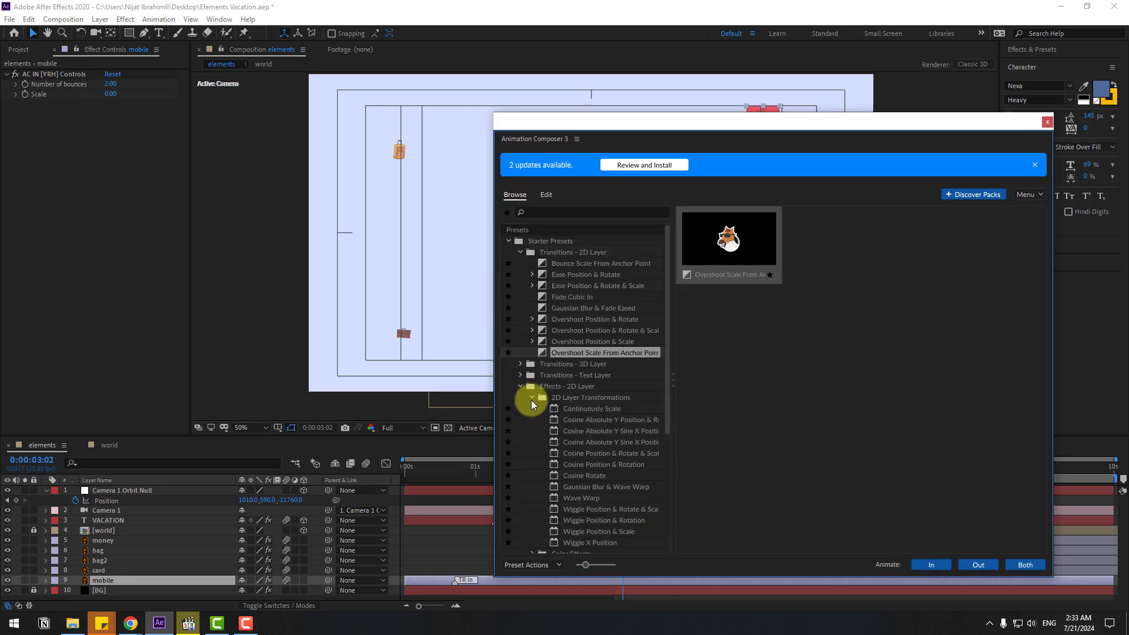
pyautogui.click(579, 476)
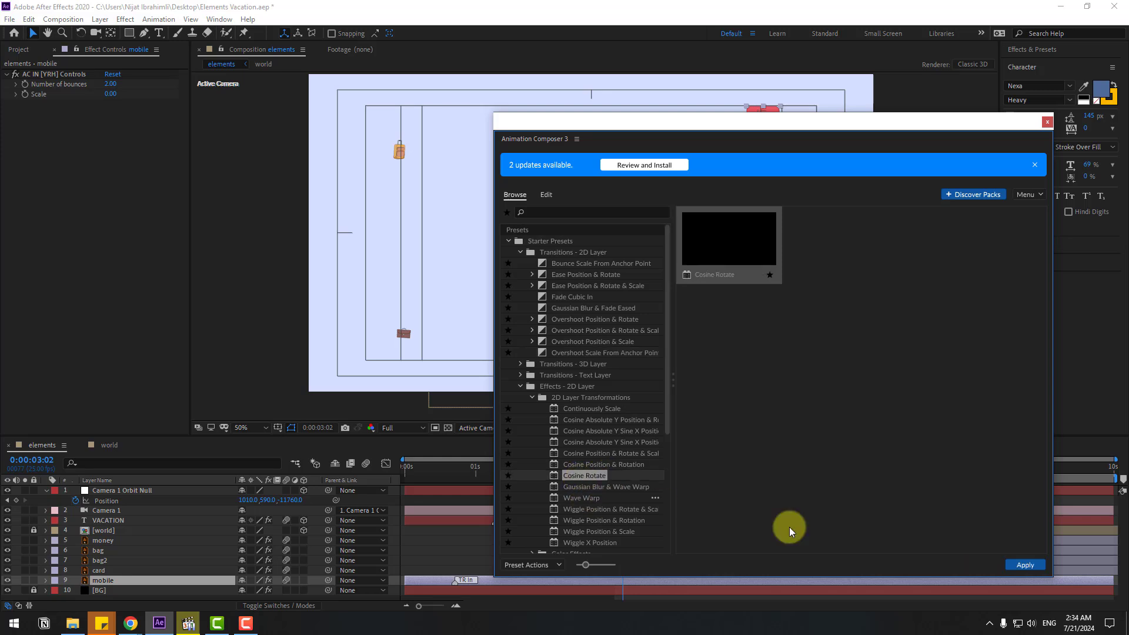
pyautogui.click(1022, 566)
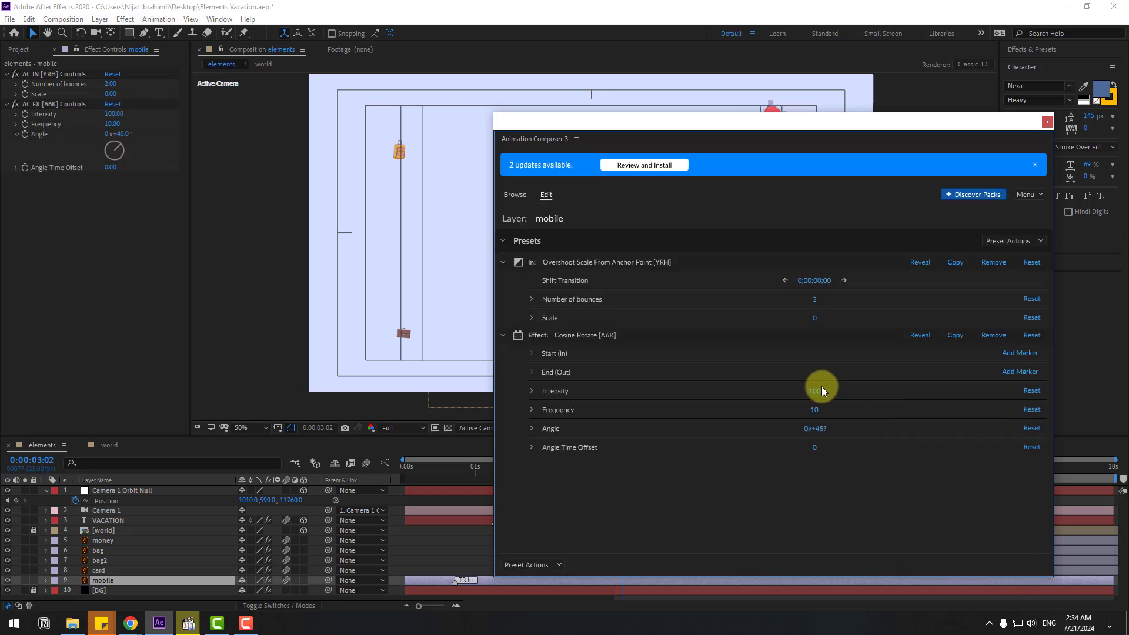
pyautogui.click(818, 390)
pyautogui.write('1')
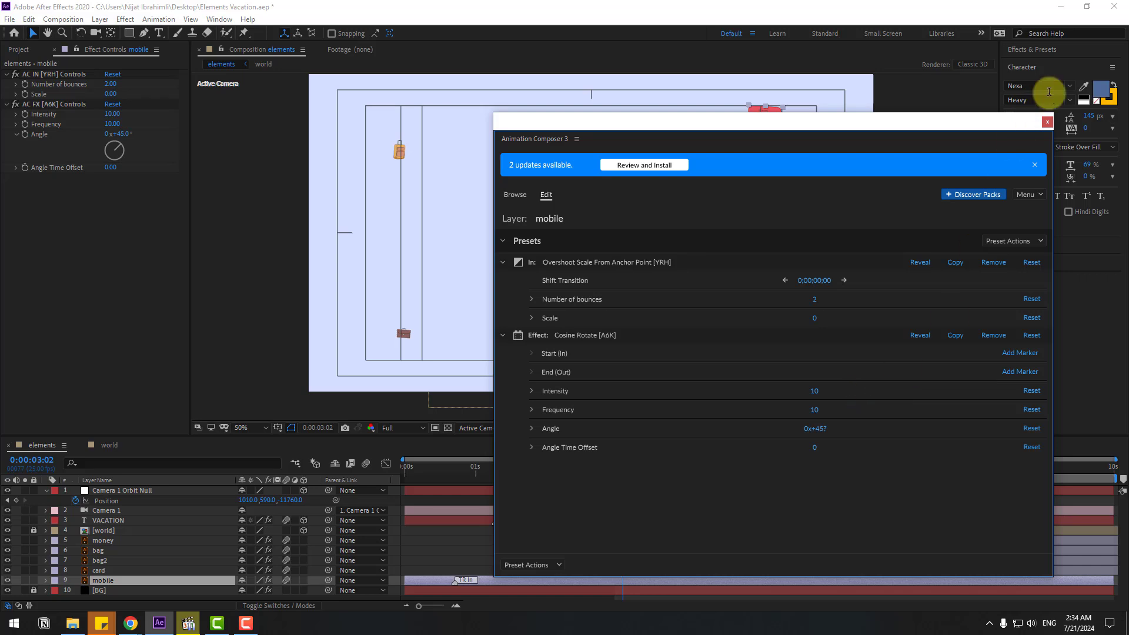
pyautogui.click(1047, 122)
# - Stagger the starts of the money, bag, bag2, card and mobile layers in that order from about 3.1 to 3.5 s, and preview them
pyautogui.moveTo(457, 581); pyautogui.dragTo(635, 580)
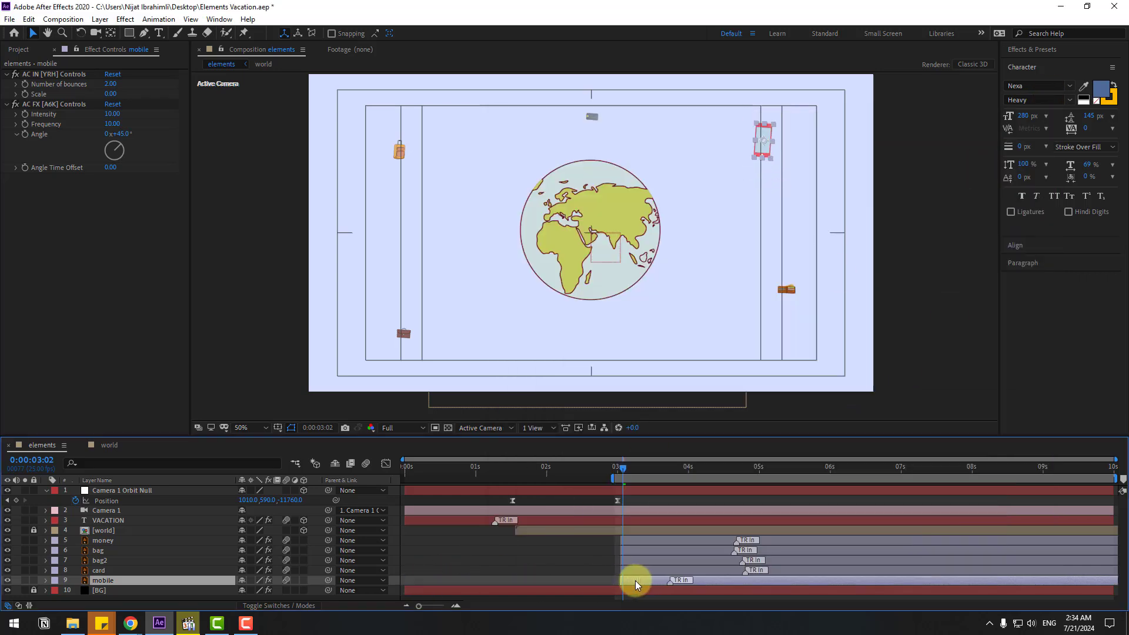
pyautogui.click(634, 540)
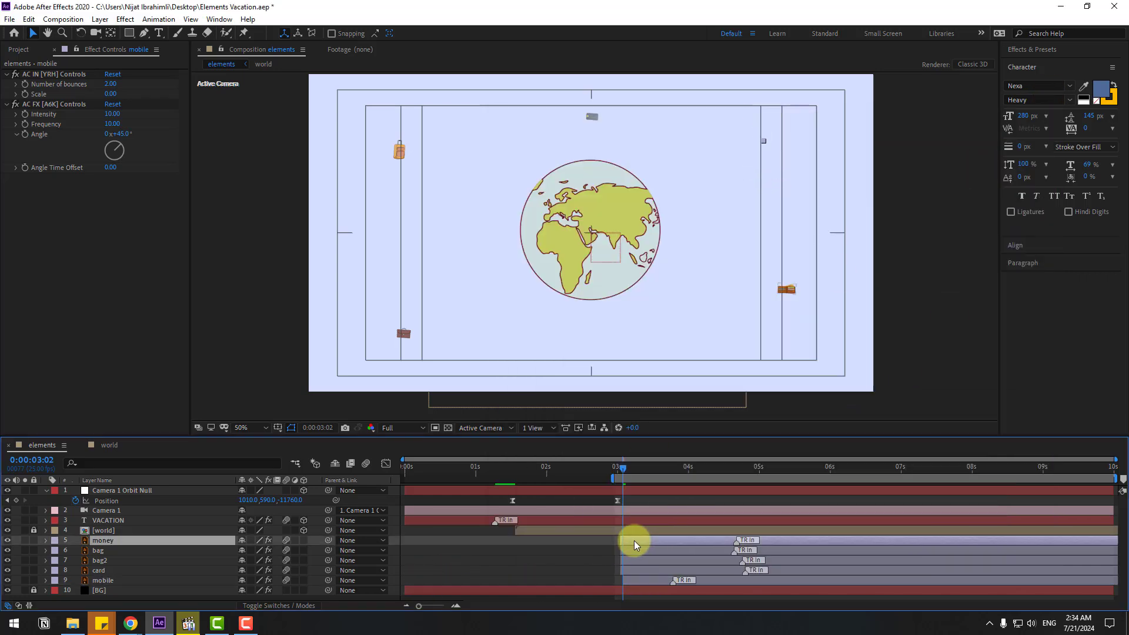
pyautogui.moveTo(637, 549); pyautogui.dragTo(678, 581)
pyautogui.press('space')
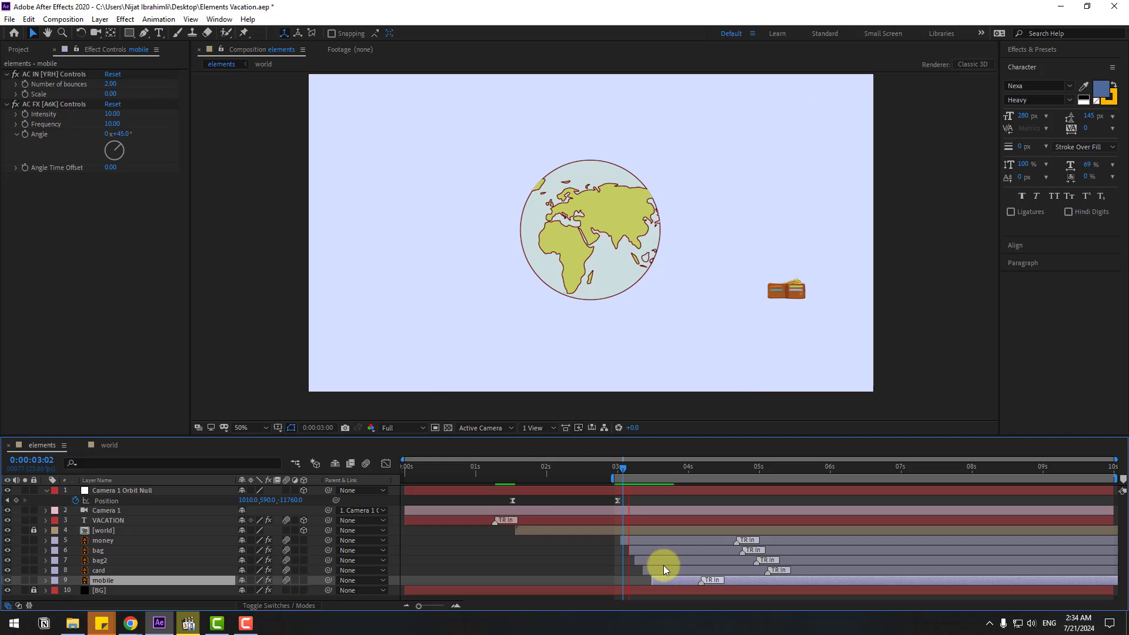
pyautogui.press('space')
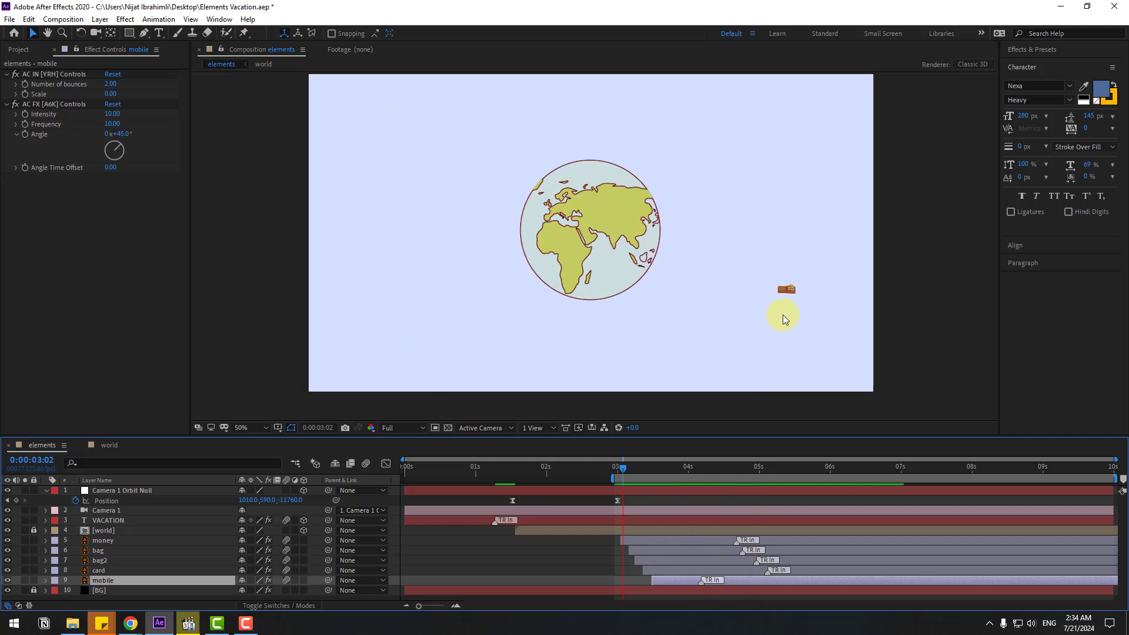
# - Move the wallet down and inward in the frame's lower-right area, and shift the phone slightly down in the upper-right area
pyautogui.moveTo(769, 468); pyautogui.dragTo(808, 467)
pyautogui.moveTo(801, 299); pyautogui.dragTo(773, 338)
pyautogui.moveTo(766, 172); pyautogui.dragTo(767, 187)
# - Set the phone's scale to 153%, judging it after its entrance animation has finished
pyautogui.moveTo(814, 472); pyautogui.dragTo(844, 471)
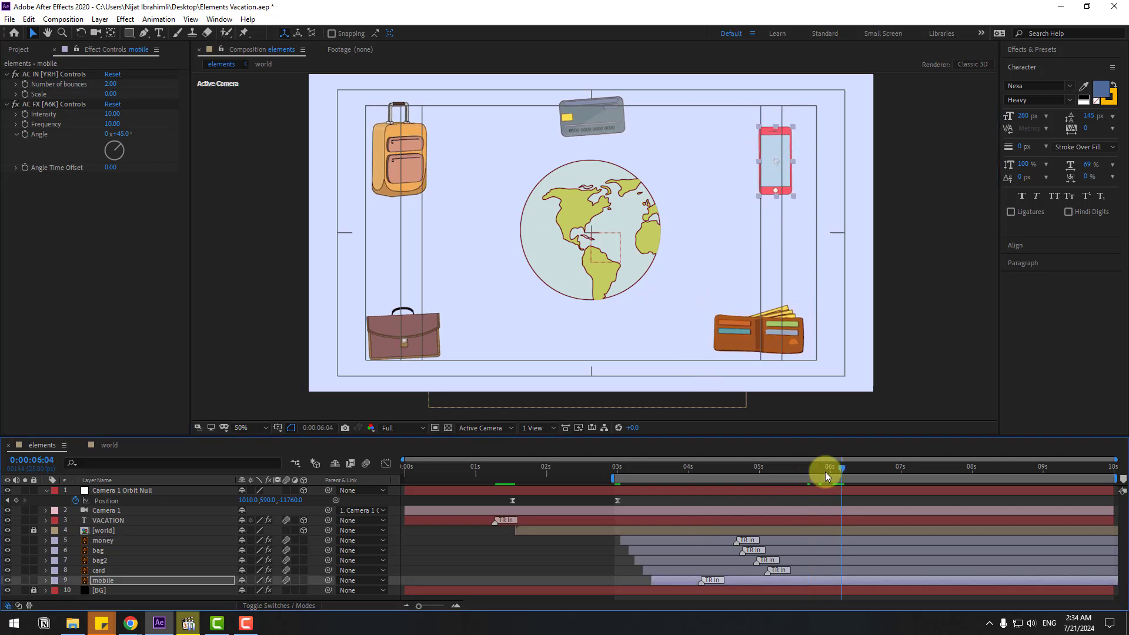
pyautogui.press('s')
pyautogui.moveTo(256, 590); pyautogui.dragTo(283, 589)
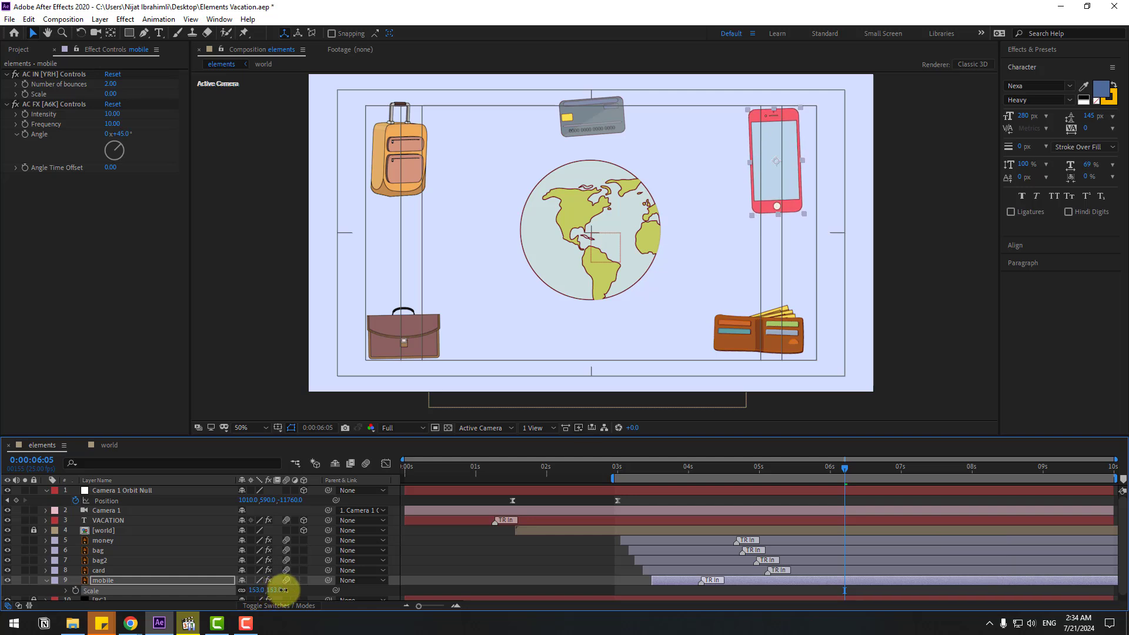
# - Shift the briefcase slightly inward and up with its scale set to 169%, and nudge the credit card slightly up
pyautogui.moveTo(417, 347); pyautogui.dragTo(439, 345)
pyautogui.press('s')
pyautogui.moveTo(259, 571); pyautogui.dragTo(281, 573)
pyautogui.moveTo(459, 331); pyautogui.dragTo(455, 324)
pyautogui.click(599, 111)
pyautogui.moveTo(600, 111); pyautogui.dragTo(601, 107)
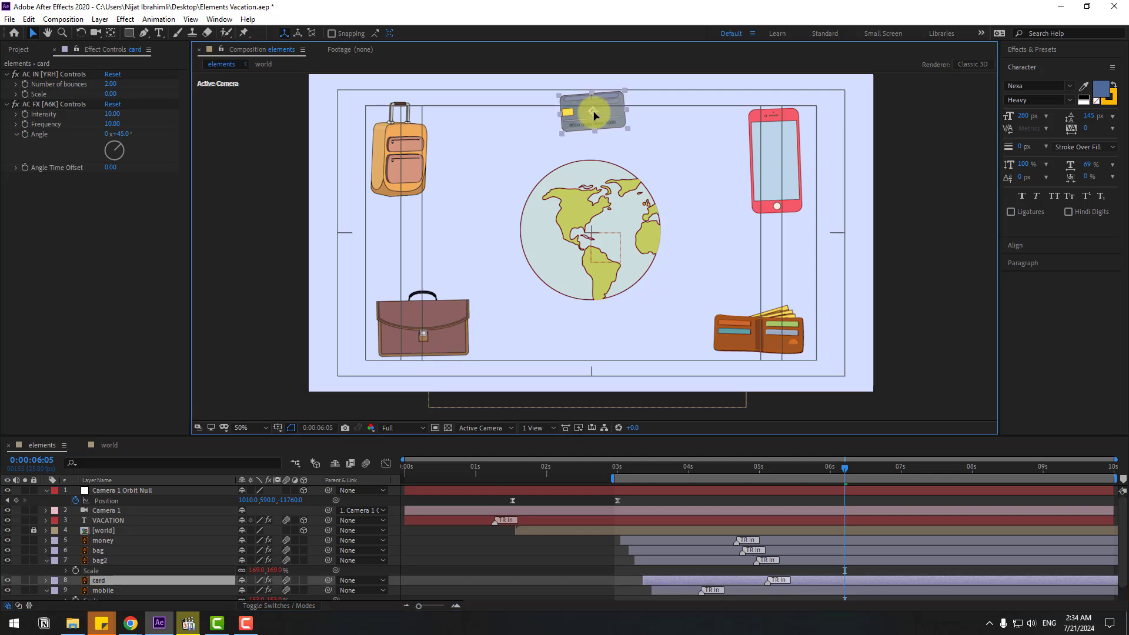
# - Shift the five illustration layers earlier so the first starts at about 2.6 s, and extend the work area back to 0 s
pyautogui.moveTo(612, 470)
pyautogui.mouseDown()
pyautogui.moveTo(636, 470)
pyautogui.moveTo(576, 471)
pyautogui.moveTo(600, 476)
pyautogui.mouseUp()
pyautogui.click(658, 586)
pyautogui.keyDown('shift'); pyautogui.click(656, 539); pyautogui.keyUp('shift')
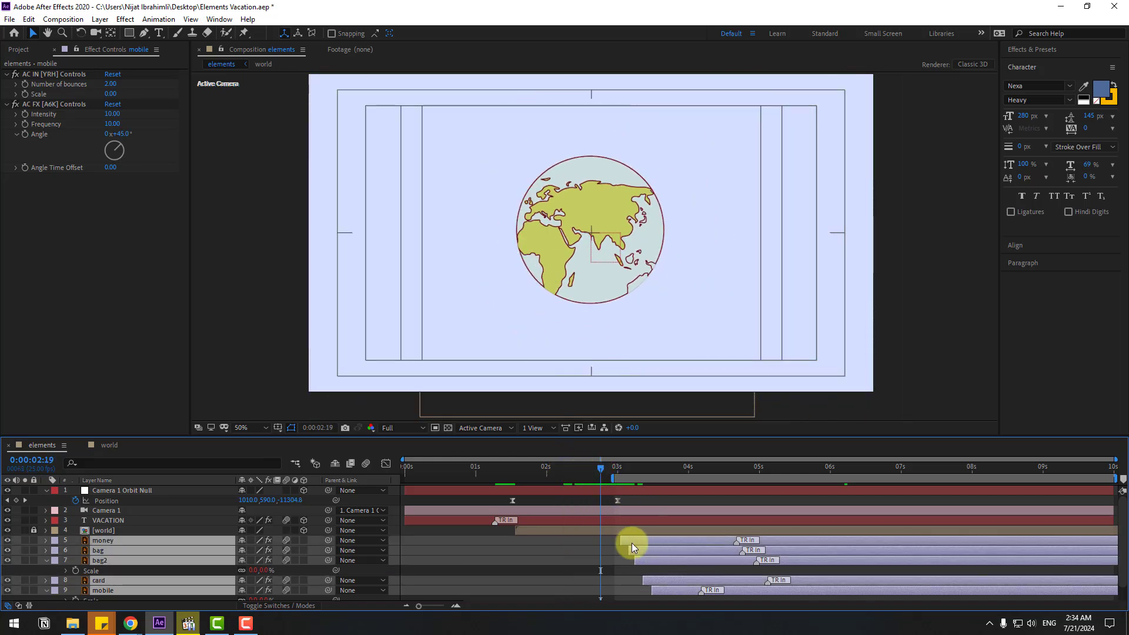
pyautogui.moveTo(631, 542); pyautogui.dragTo(605, 520)
pyautogui.moveTo(613, 477); pyautogui.dragTo(360, 490)
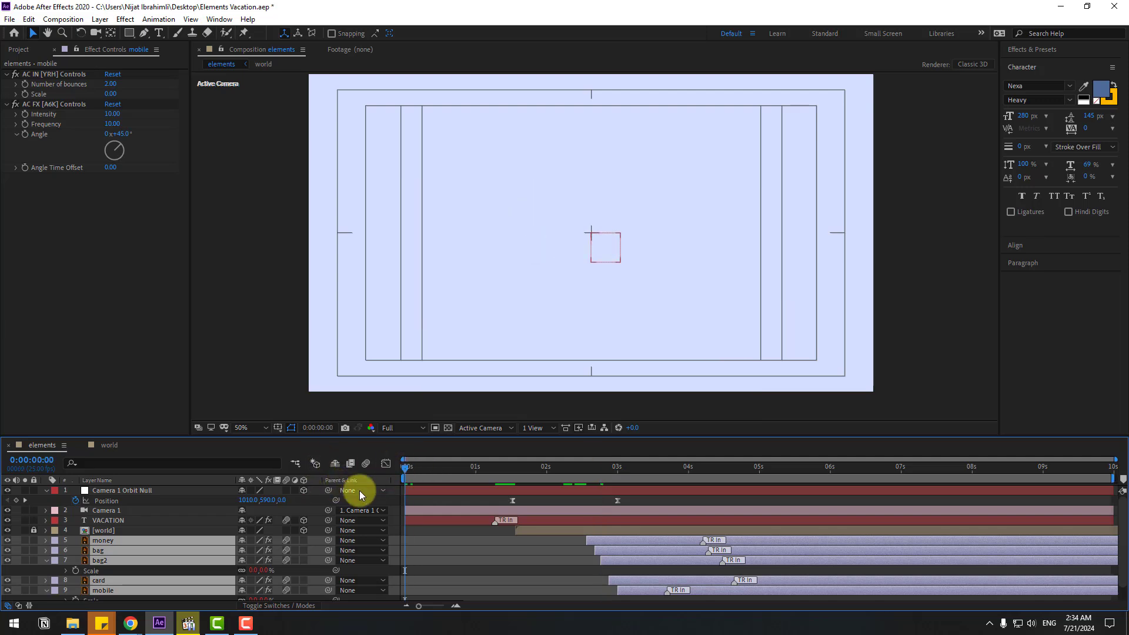
# - Save the project and preview the whole animation from the beginning
pyautogui.hotkey('ctrl', 's')
pyautogui.click(446, 534)
pyautogui.press('space')
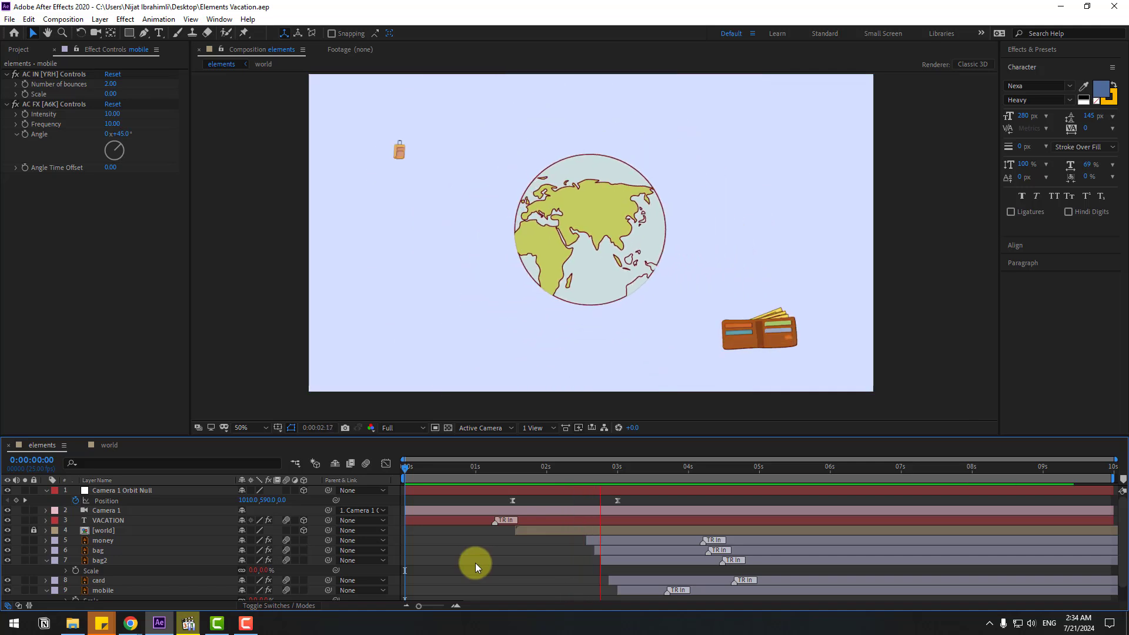
pyautogui.click(762, 472)
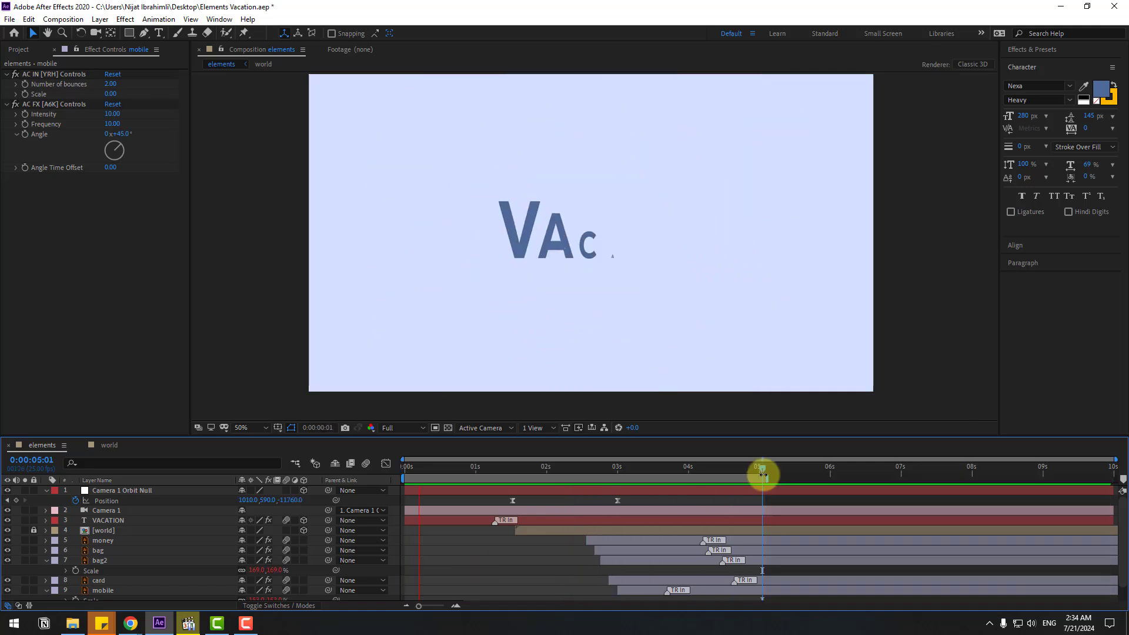